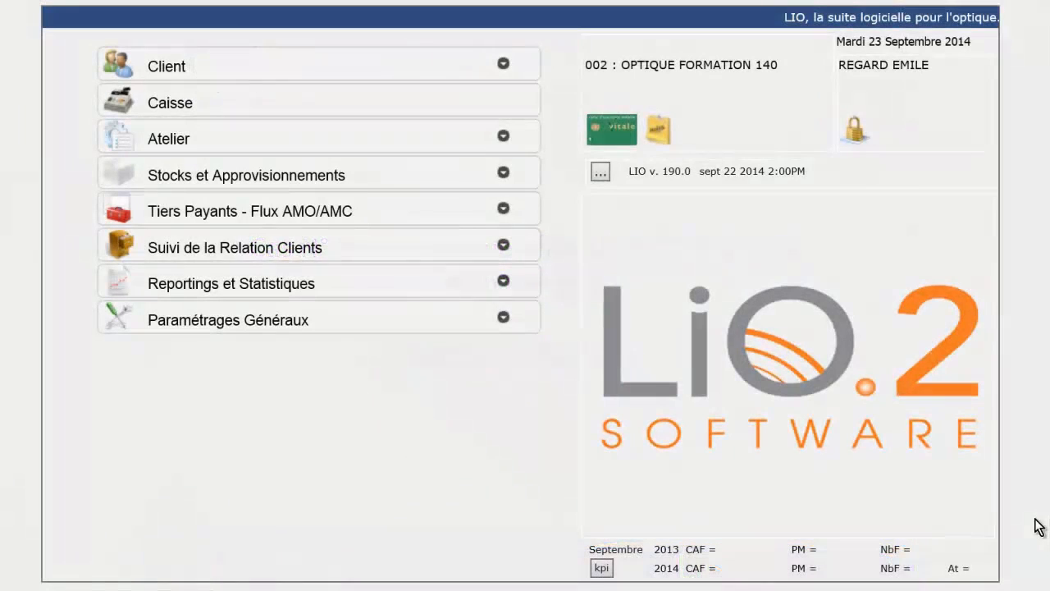
Step: Read the Vitale card, choose the child beneficiary with ALD NON and transfer it to a client record
click(616, 131)
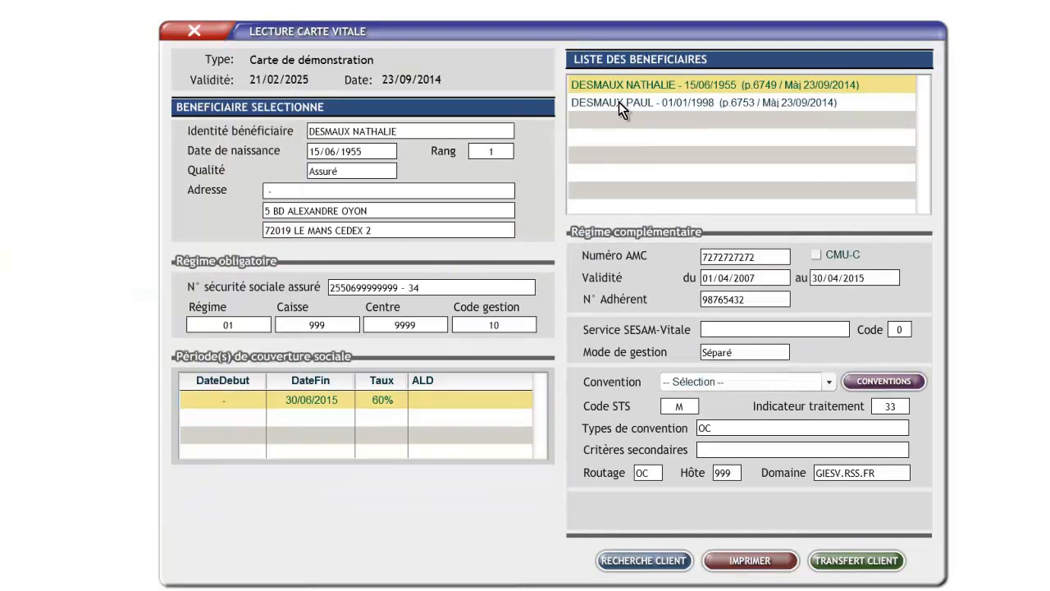
click(619, 102)
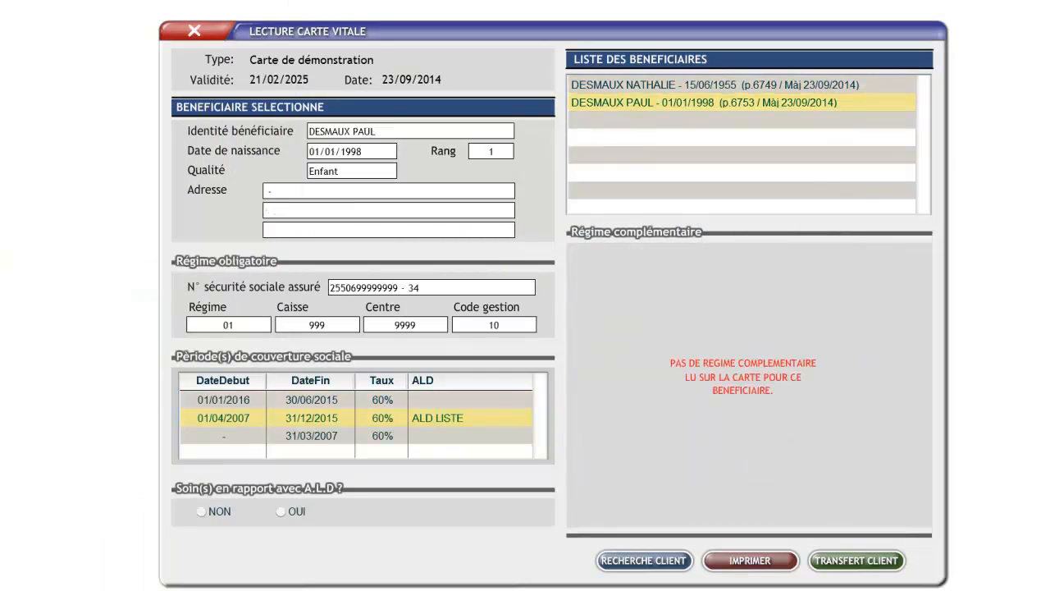
click(207, 510)
click(872, 562)
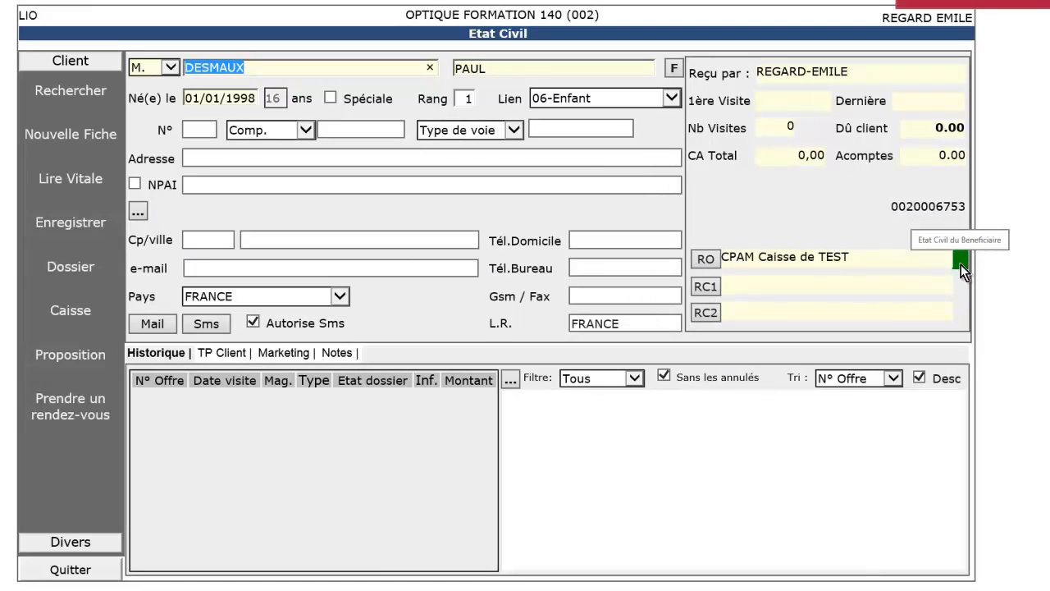
Step: Choose AVILOG with the PAR FAX contract as the first complementary coverage
click(697, 285)
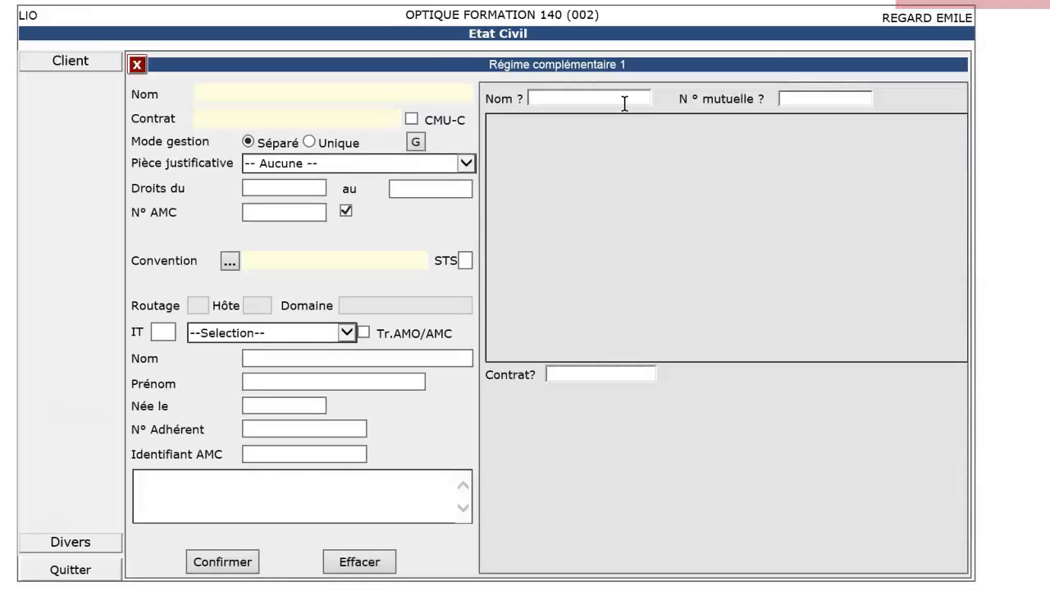
key(Return)
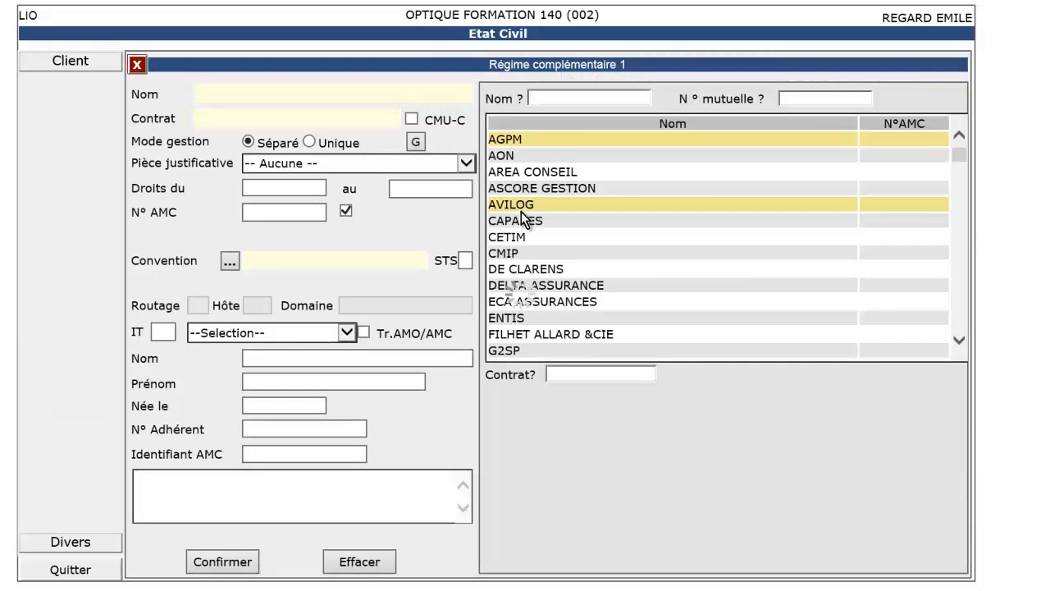
click(520, 207)
click(520, 413)
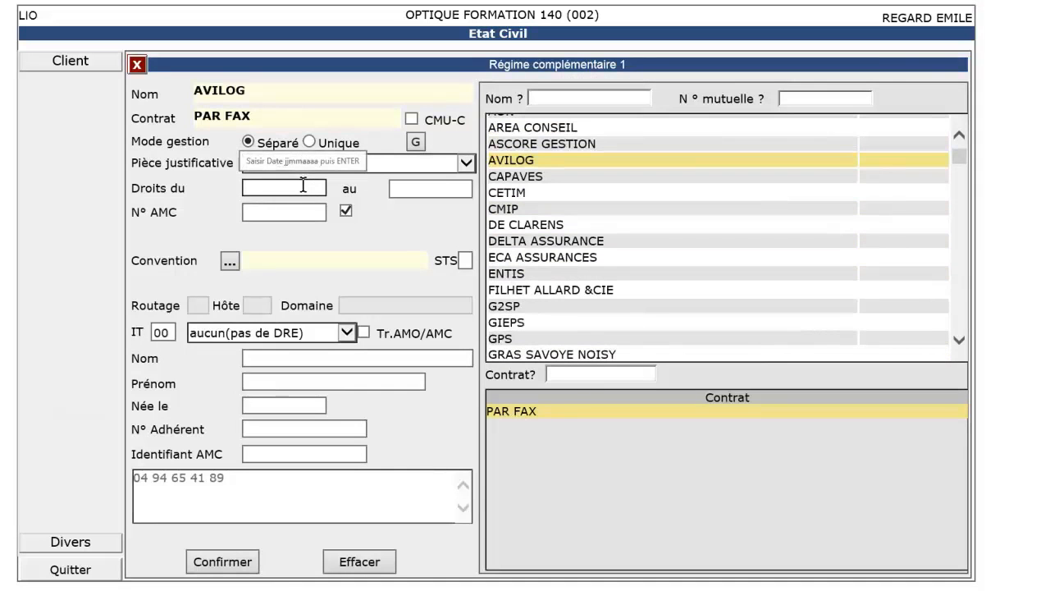
Step: Enter rights 01/01 to 31/12/2014 and the insured's name and birth date, then confirm
text(01)
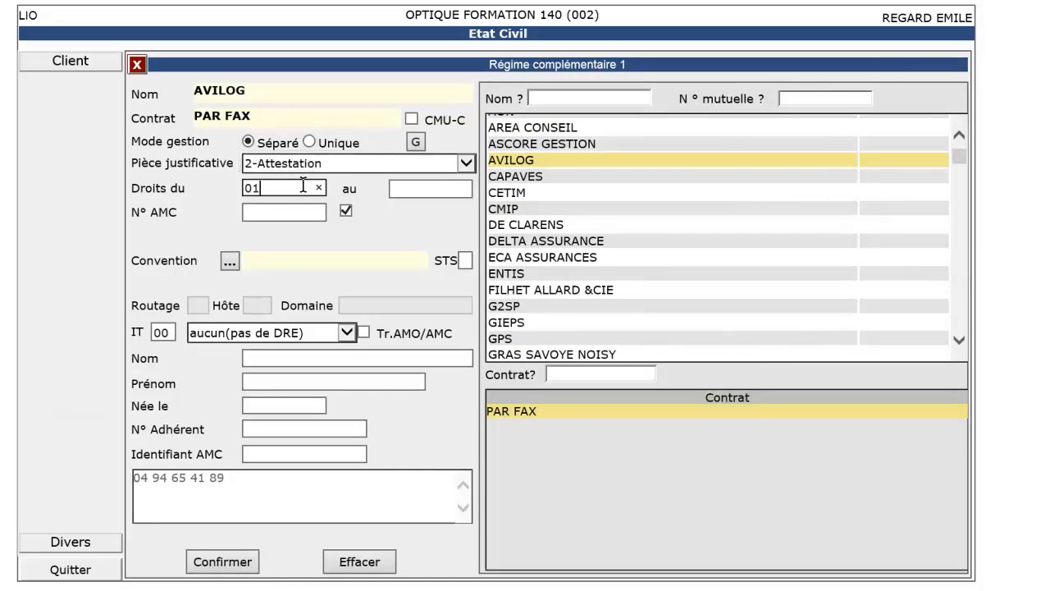
text(/01)
key(Tab)
text(31/12/)
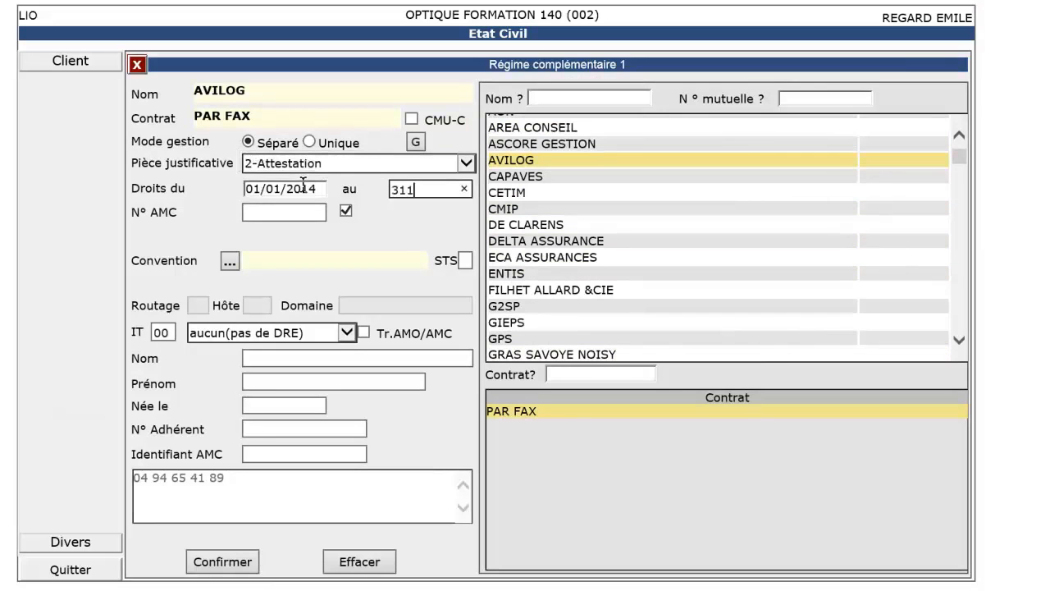
text(2014)
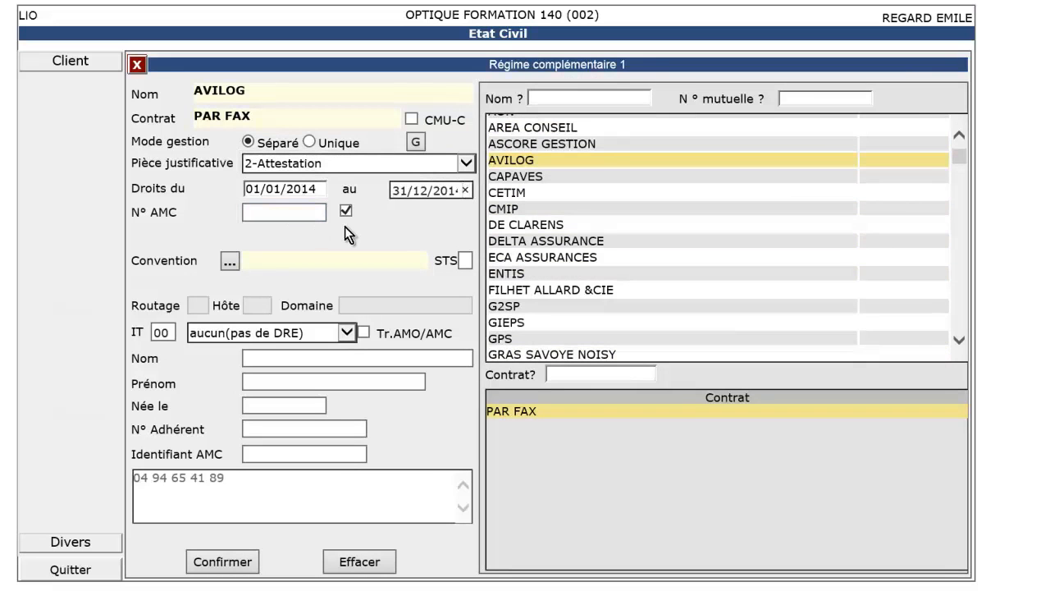
click(322, 357)
text(TEST)
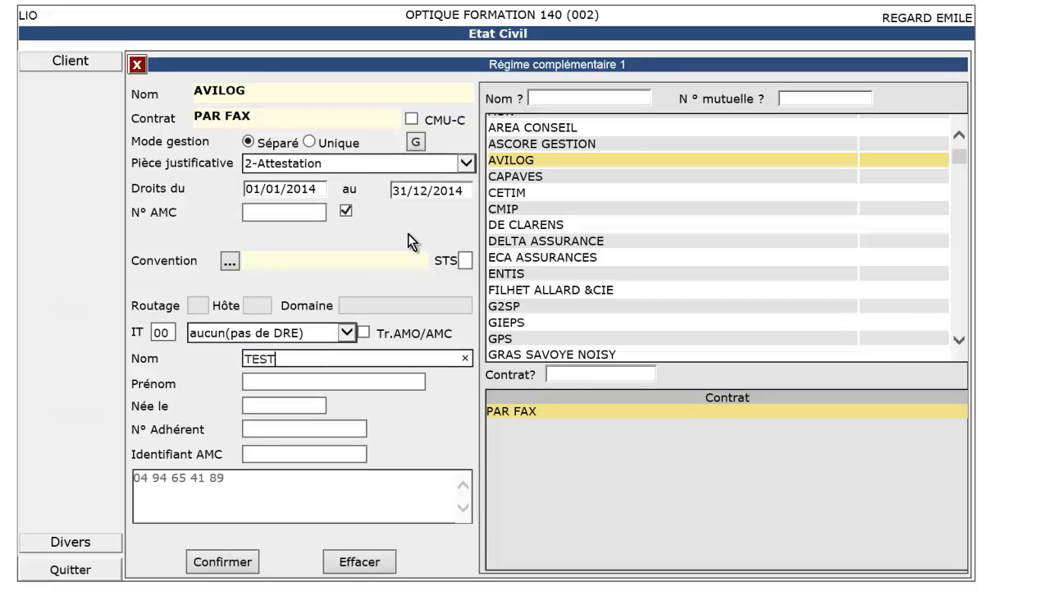
key(Tab)
key(Tab)
text(05/01/1969)
click(243, 561)
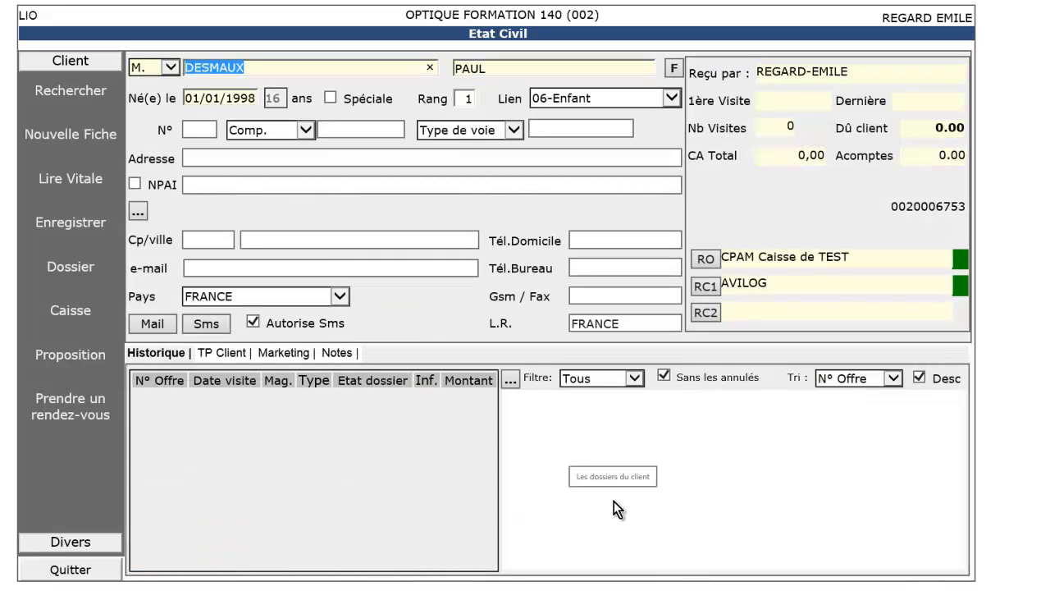
Step: In the glasses file's prescription, enter OD +1,25 (+1,00) axis 60 and mirror it to OG
click(510, 380)
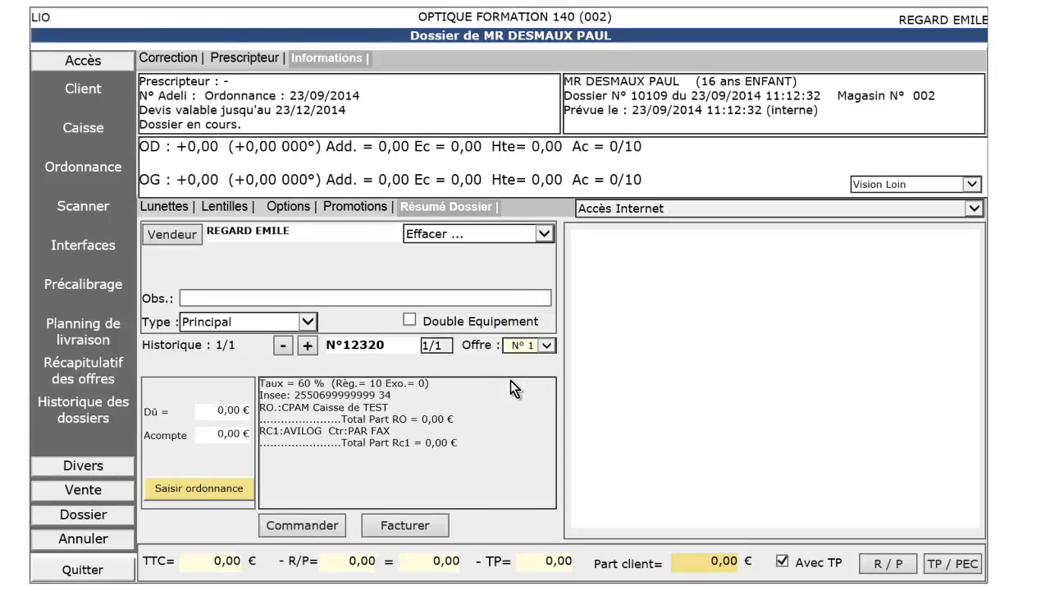
click(100, 166)
text(1.25)
key(Tab)
text(1)
Step: Set gaps 30 and height 17, attach a prescriber and save the prescription
key(Tab)
text(60)
key(Tab)
text(1)
click(701, 137)
click(422, 306)
text(30)
key(Tab)
text(30)
key(Tab)
text(17)
key(Tab)
text(17)
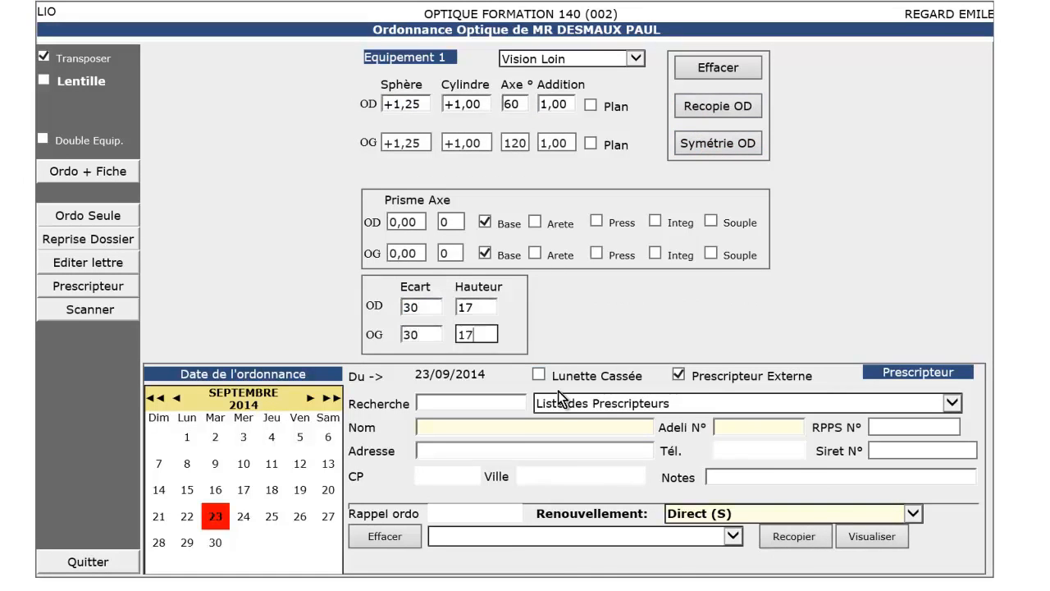
click(570, 401)
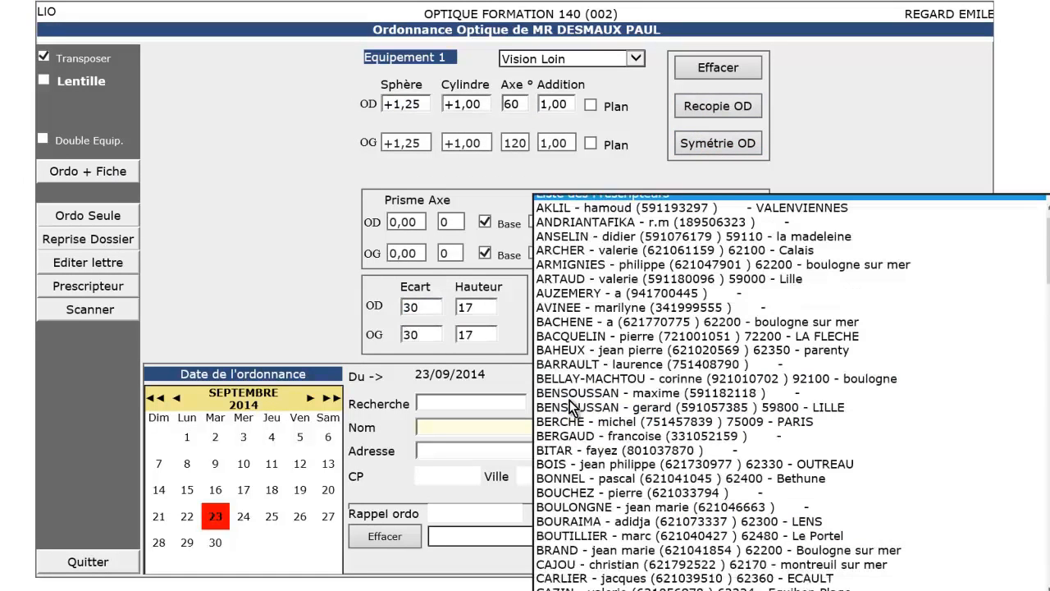
click(595, 280)
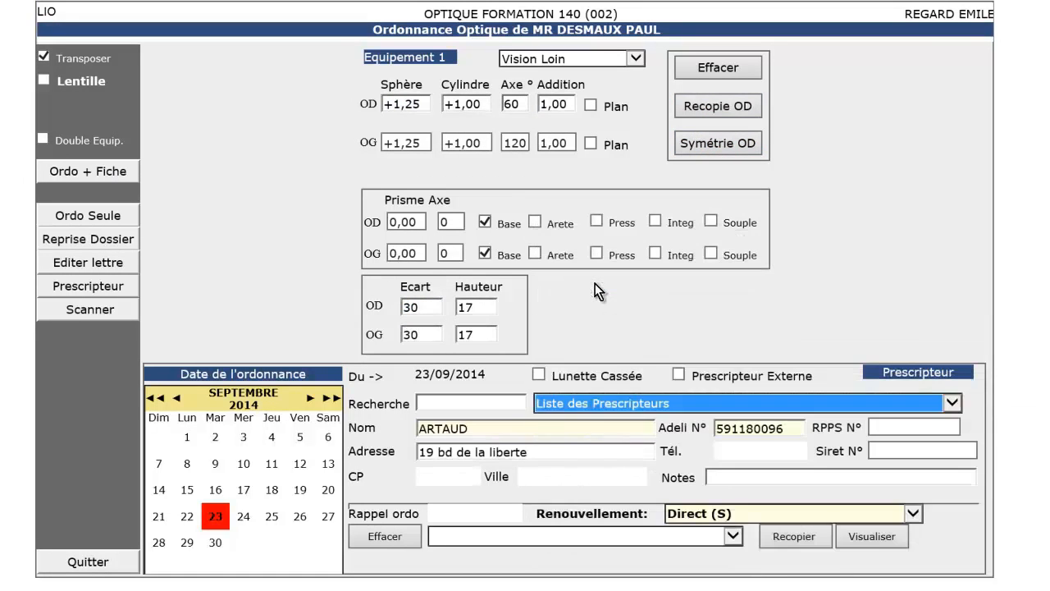
click(99, 177)
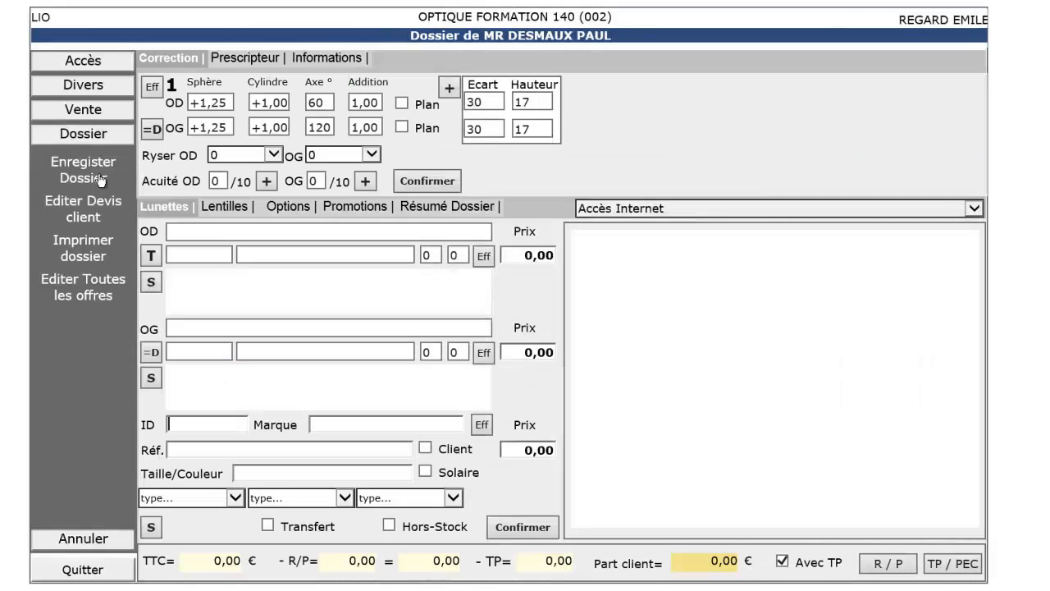
Step: Add frame ID 10, the GUCCI GG 3146 at 265,00, to the quote
click(151, 256)
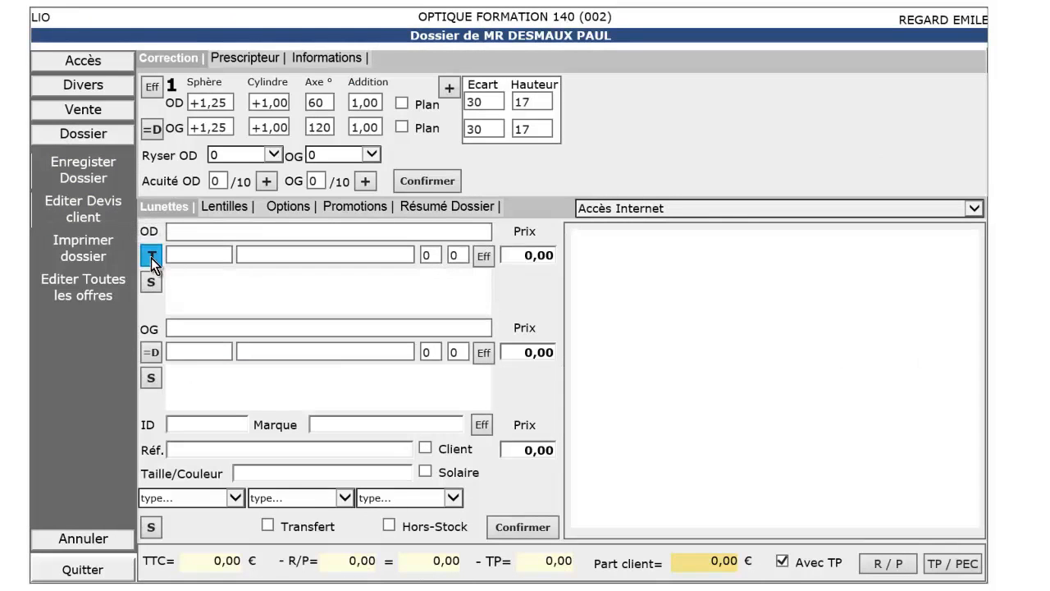
click(186, 425)
text(10)
key(Return)
Step: Search ultra-thin lenses and accept the 60/65 Zeiss Superb Book pair at 225,00 each
click(151, 257)
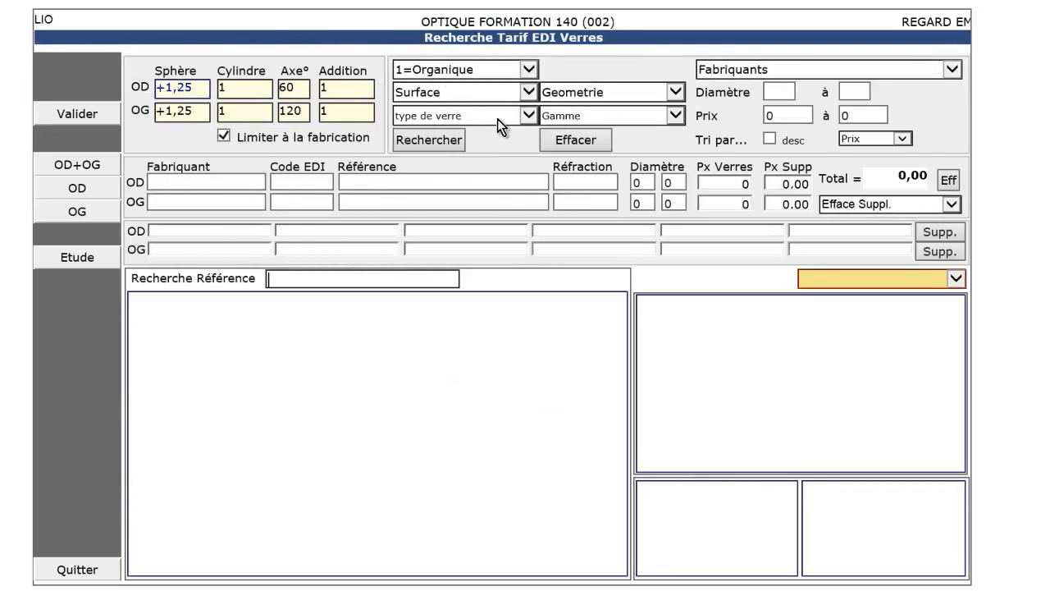
click(496, 117)
click(479, 187)
click(457, 141)
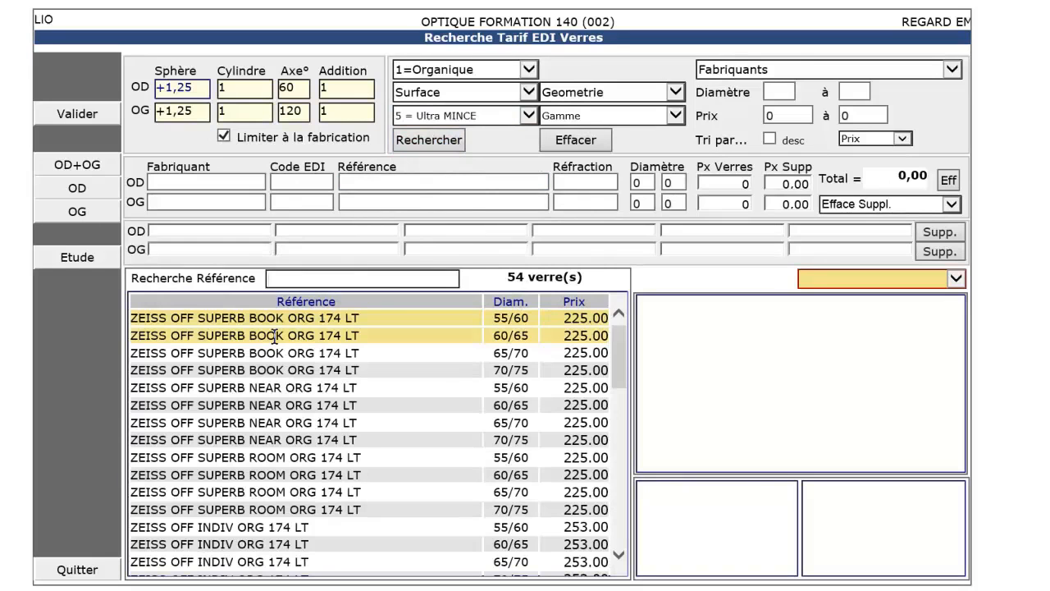
double_click(275, 335)
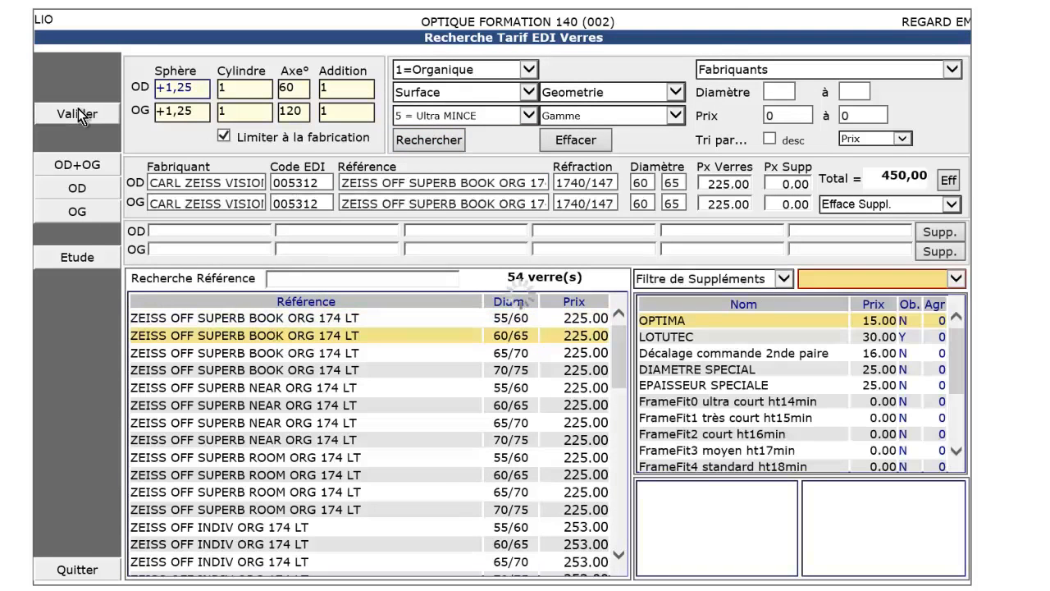
click(80, 116)
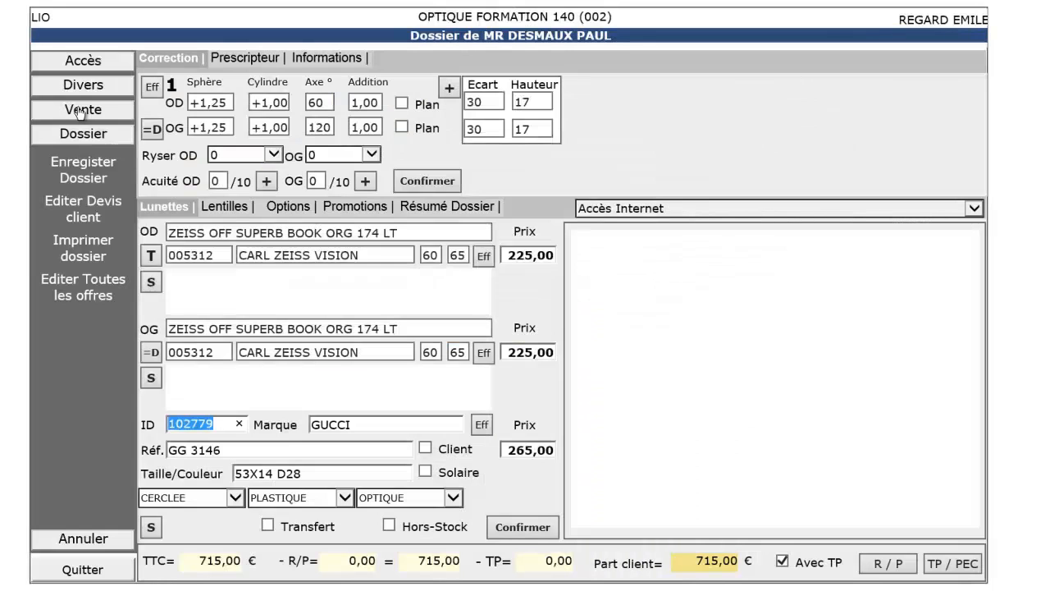
Step: Confirm the glasses and switch the third-party payment to manual coverage mode
click(504, 532)
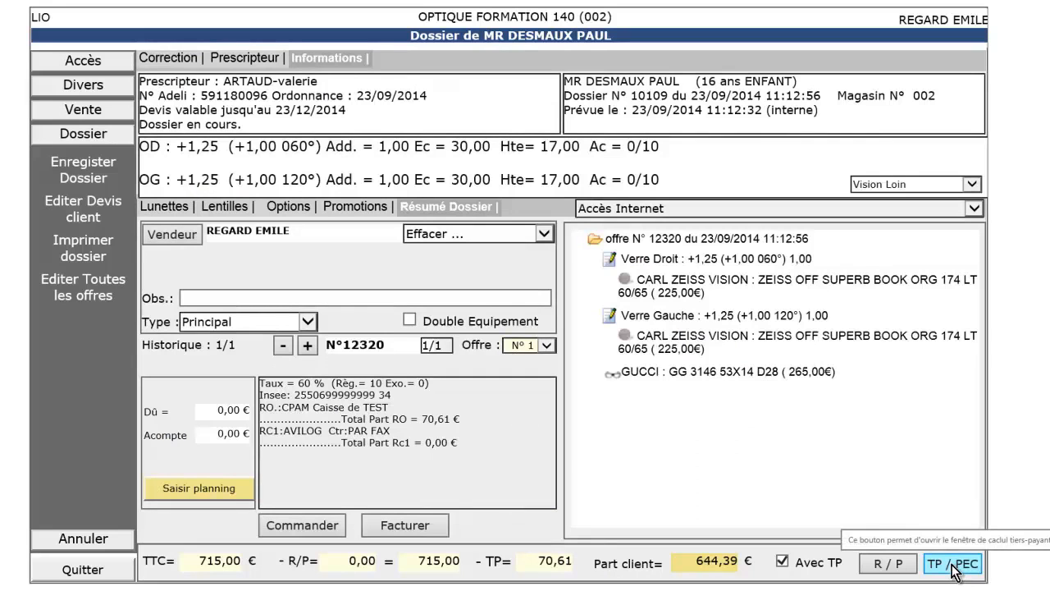
click(946, 563)
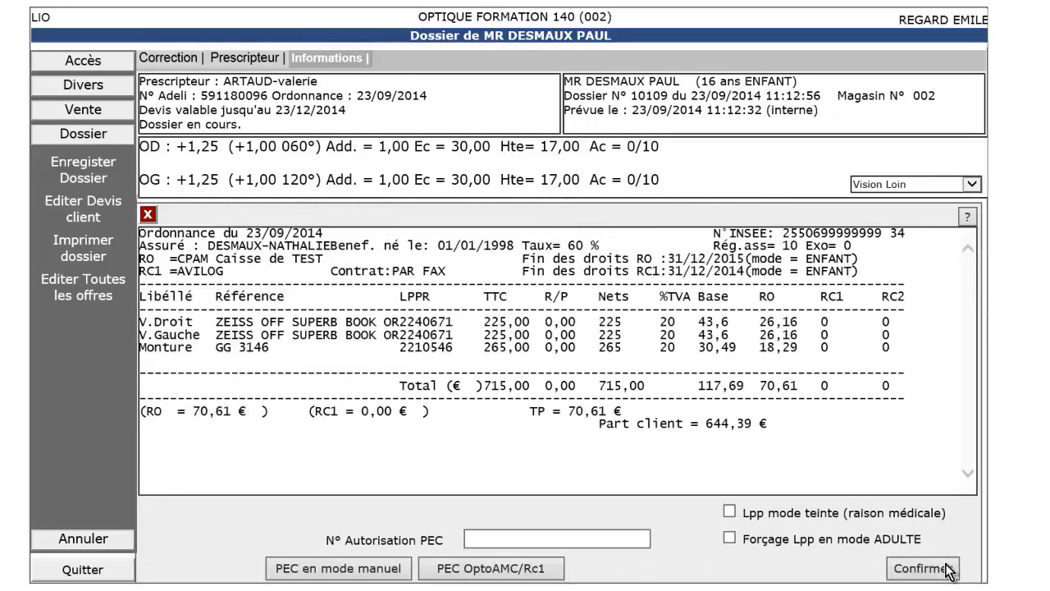
click(301, 575)
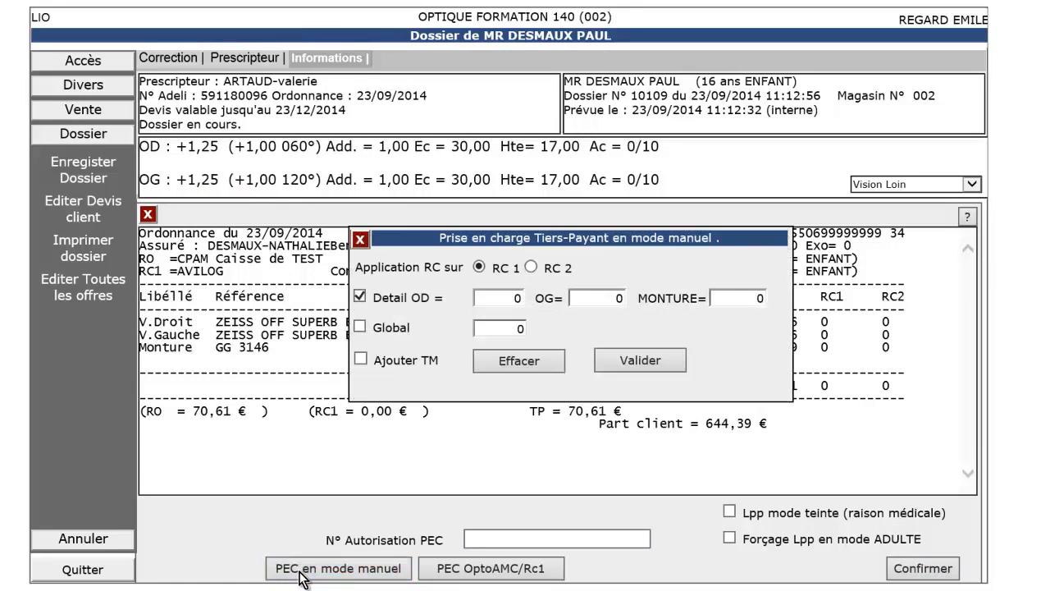
Step: Enter manual RC1 coverage of 50 for OD, OG and frame, add the PEC number and confirm
click(514, 295)
text(50)
key(Tab)
text(50)
key(Tab)
text(50)
click(633, 364)
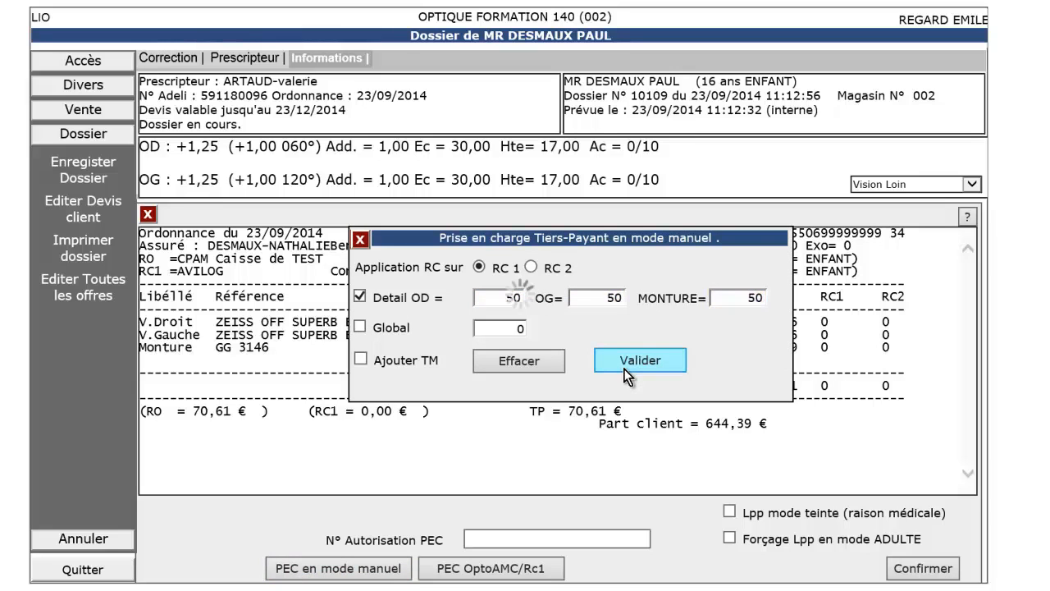
text(12345678)
click(910, 574)
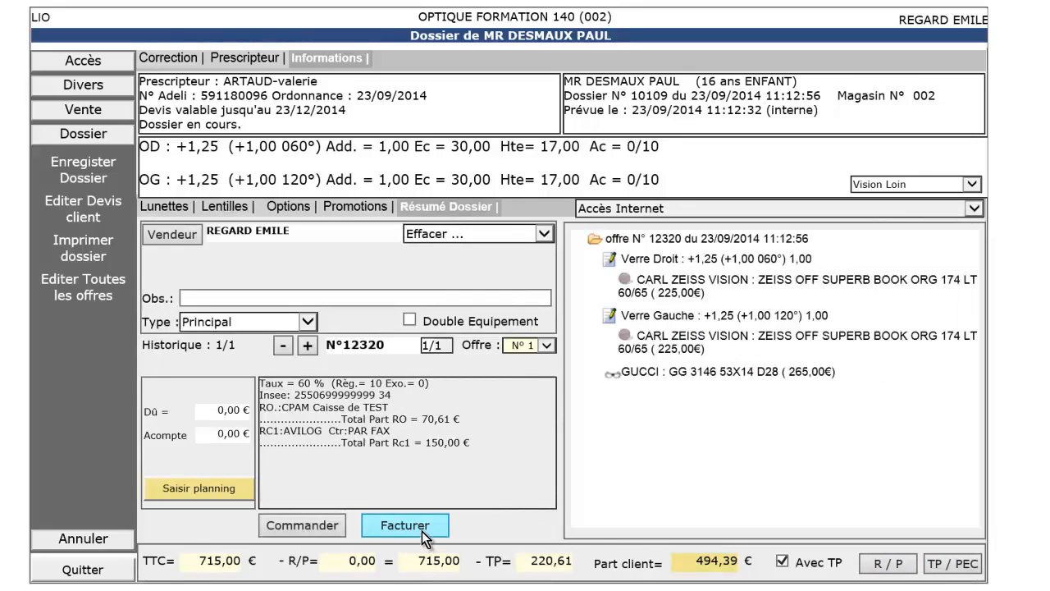
Step: Invoice the offer and submit the 715,00 billing statement showing RO 70,61 and RC1 150,00
click(424, 535)
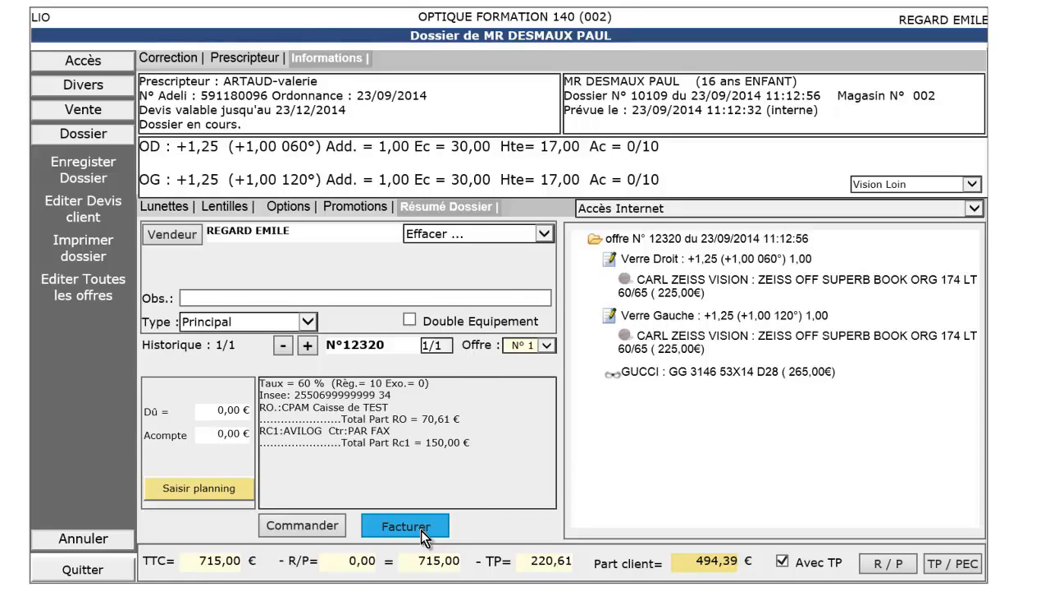
click(424, 535)
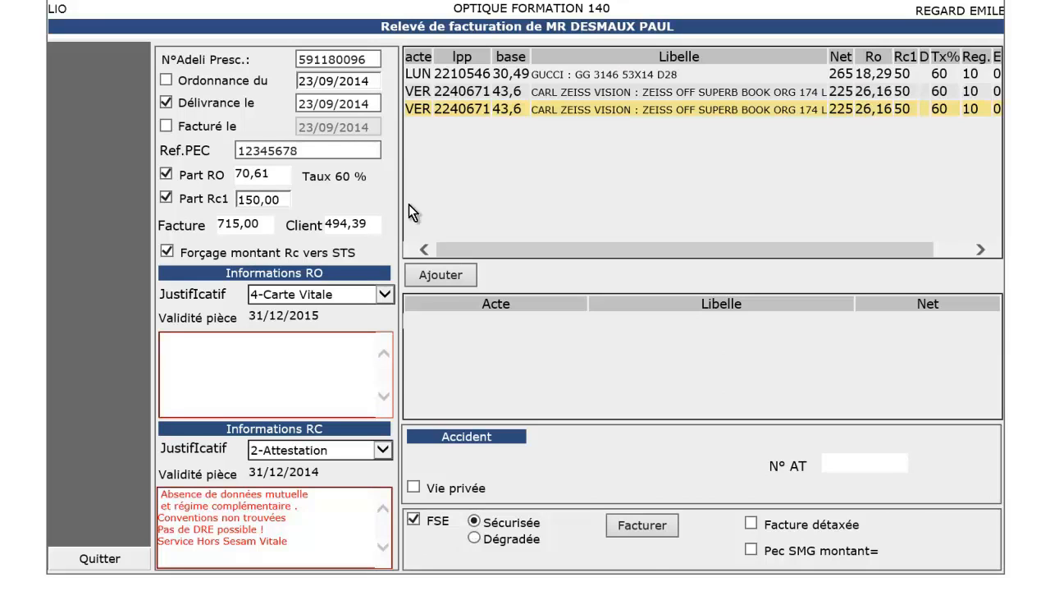
mouse_move(318, 502)
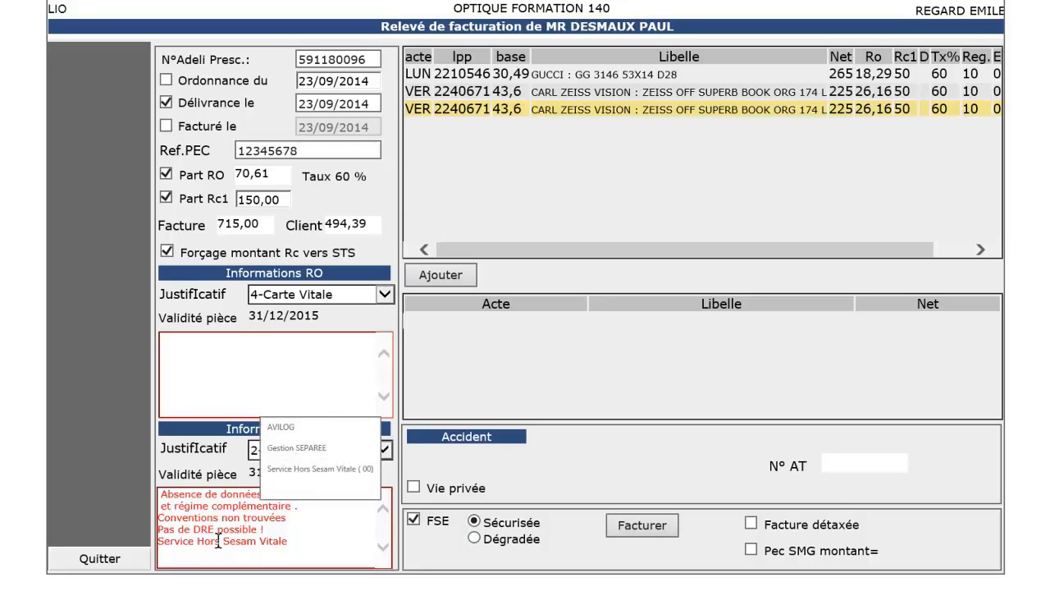
drag(291, 541, 162, 490)
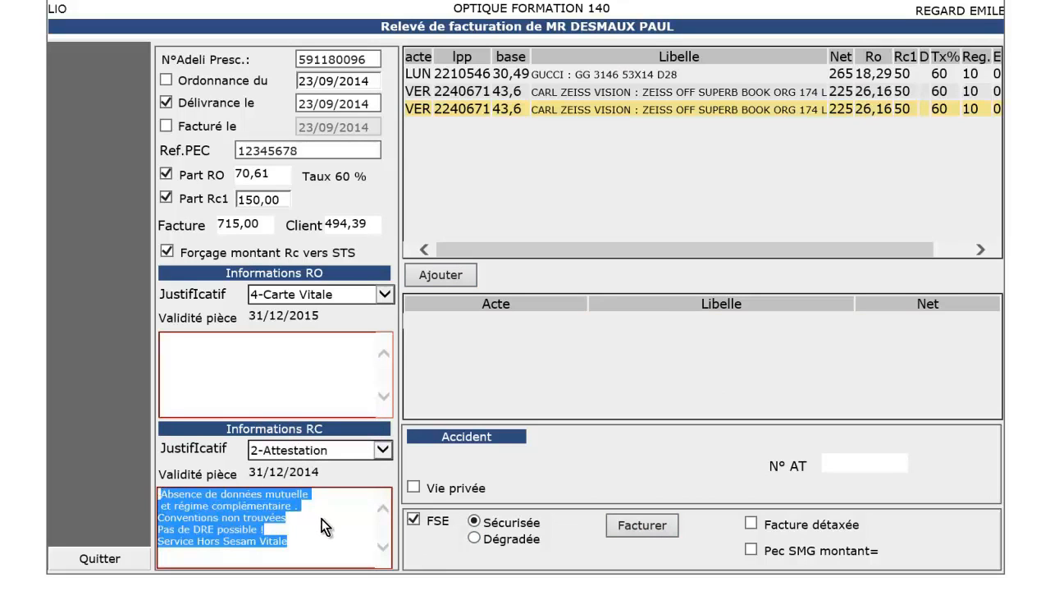
click(642, 529)
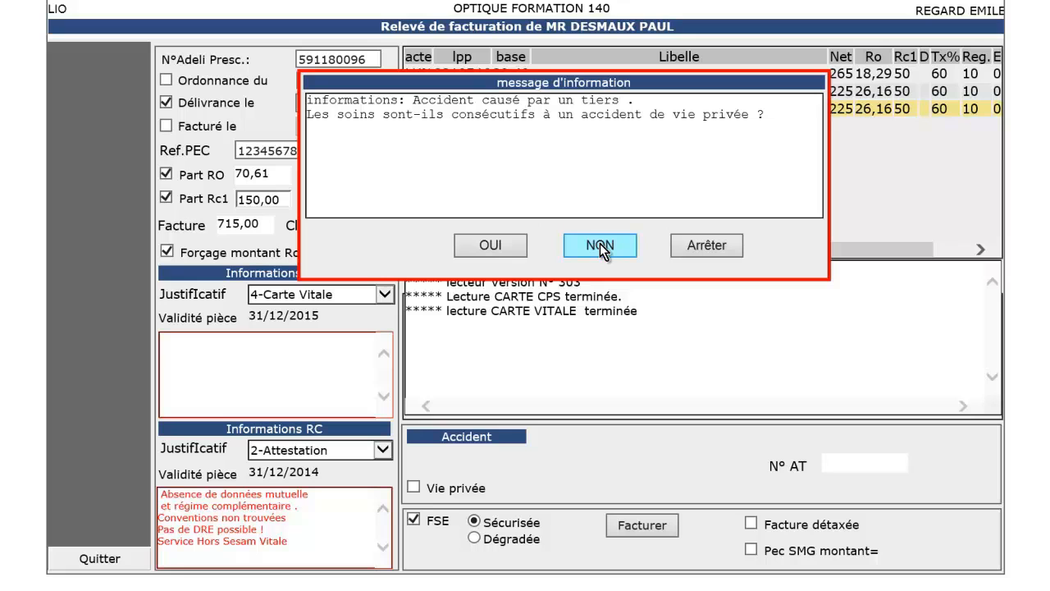
Step: Answer NON to the private-life accident question so invoicing completes
click(604, 249)
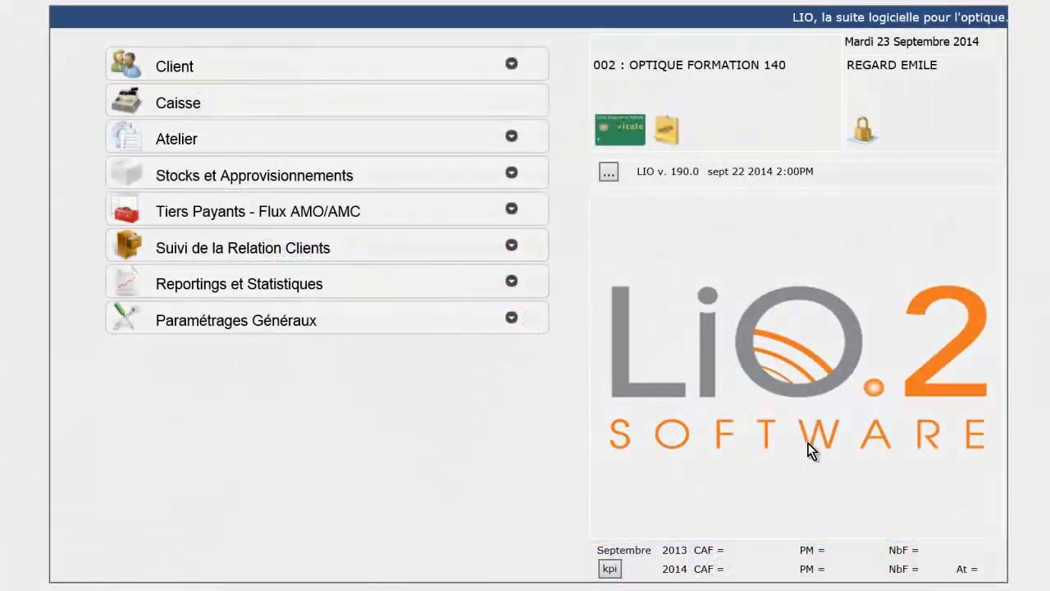
Step: Read the Vitale card again and transfer the child beneficiary into the client record
click(604, 133)
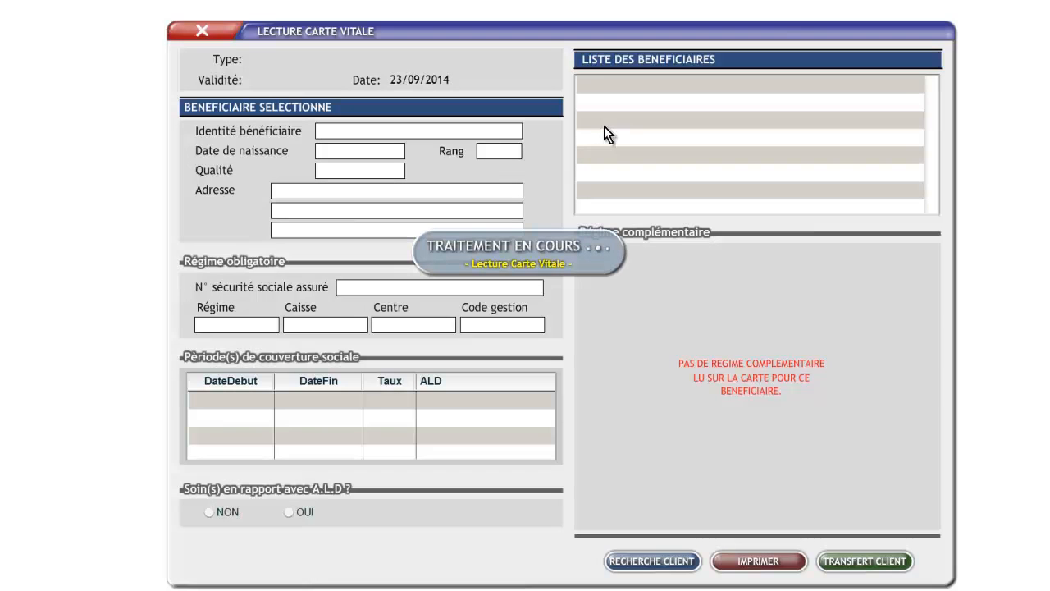
click(615, 105)
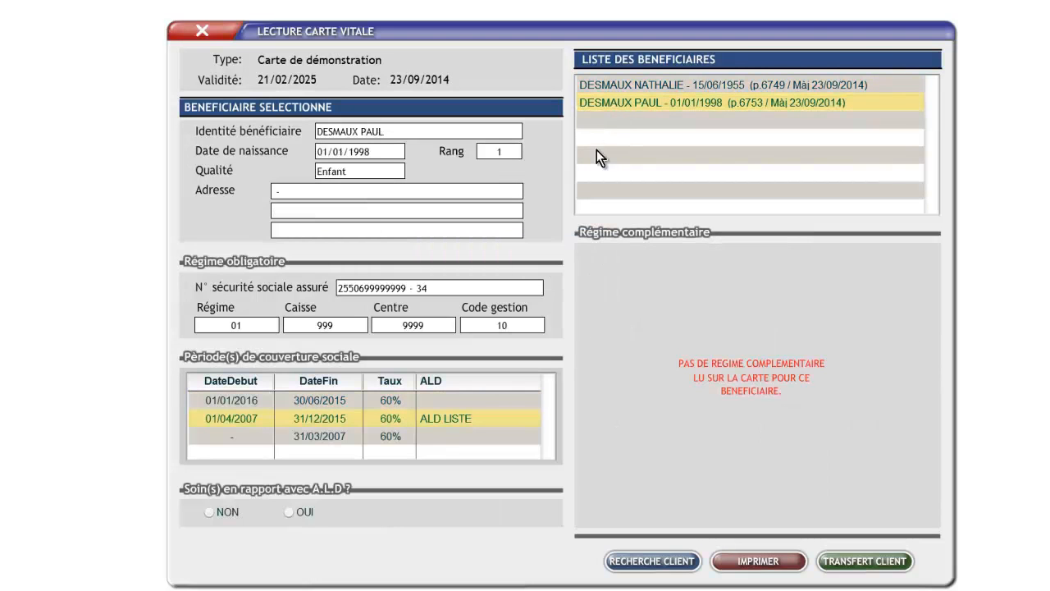
click(848, 564)
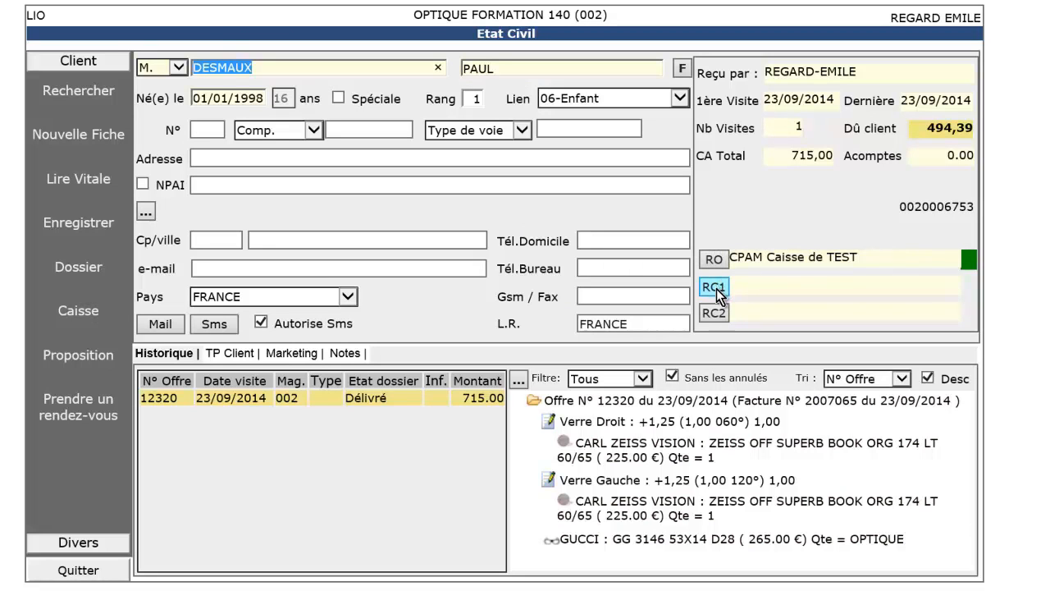
Step: Set KORELIO with contract PEC INTERNET KORELIO as first complementary coverage, rights 01/01/2014–31/12/2014
click(718, 294)
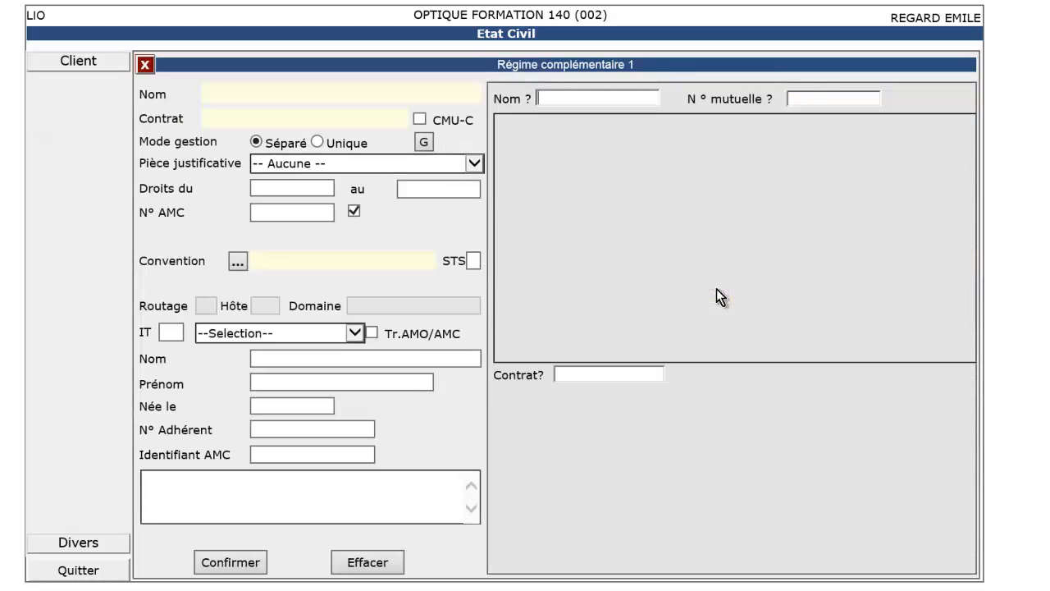
text(KORE)
key(Return)
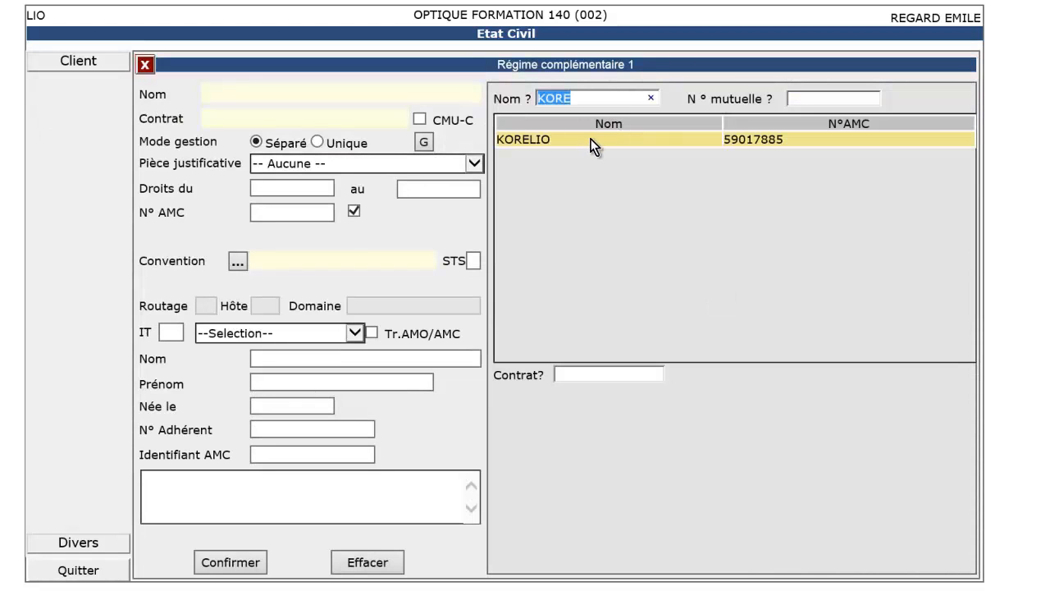
click(588, 139)
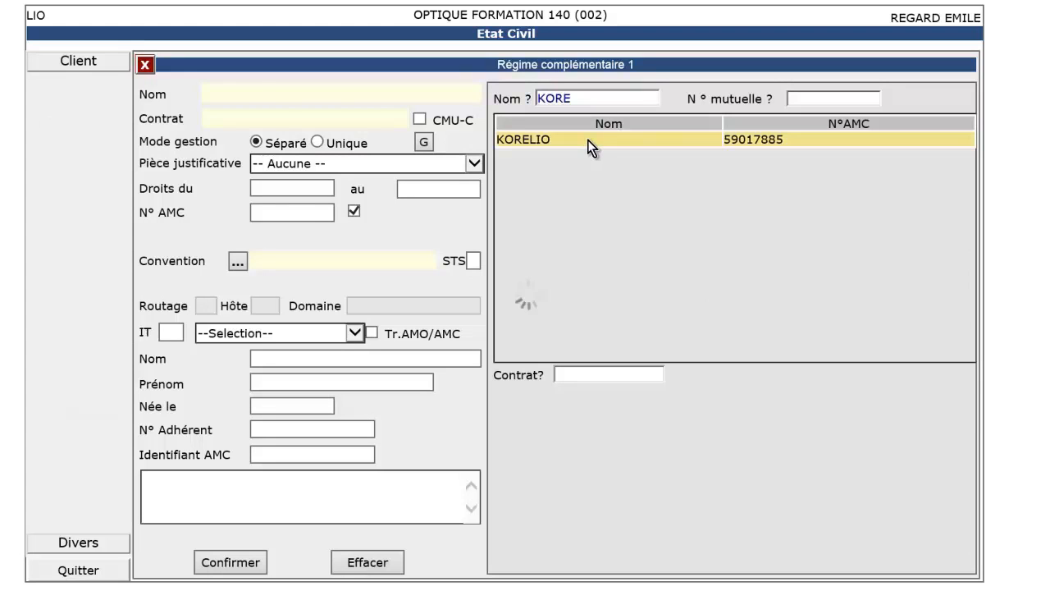
click(557, 409)
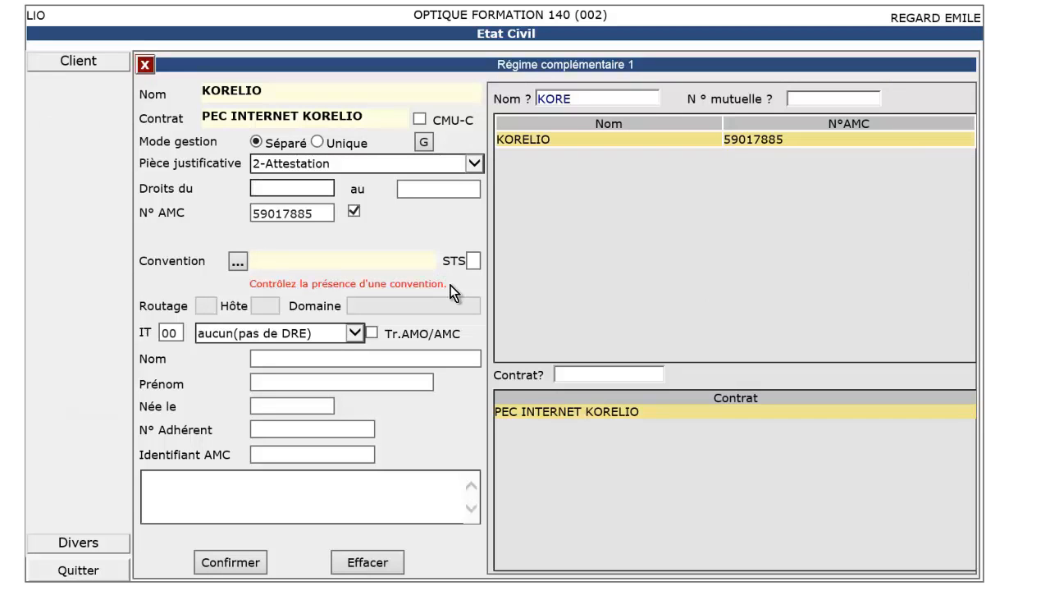
text(01/01/2014)
key(Tab)
text(31122014)
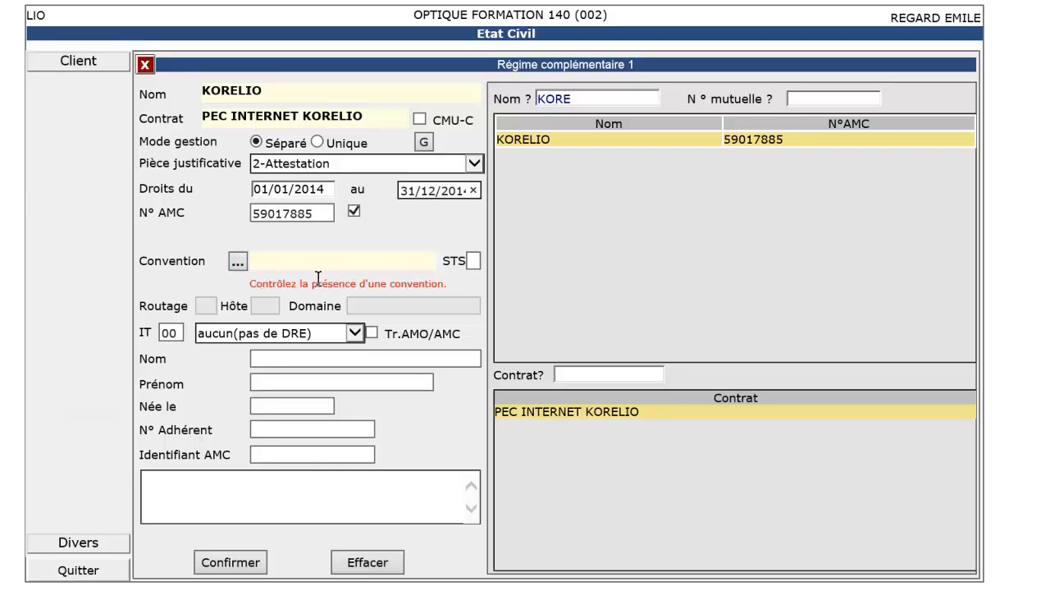
Step: Attach convention 59017885-korelio to the KORELIO coverage
click(237, 266)
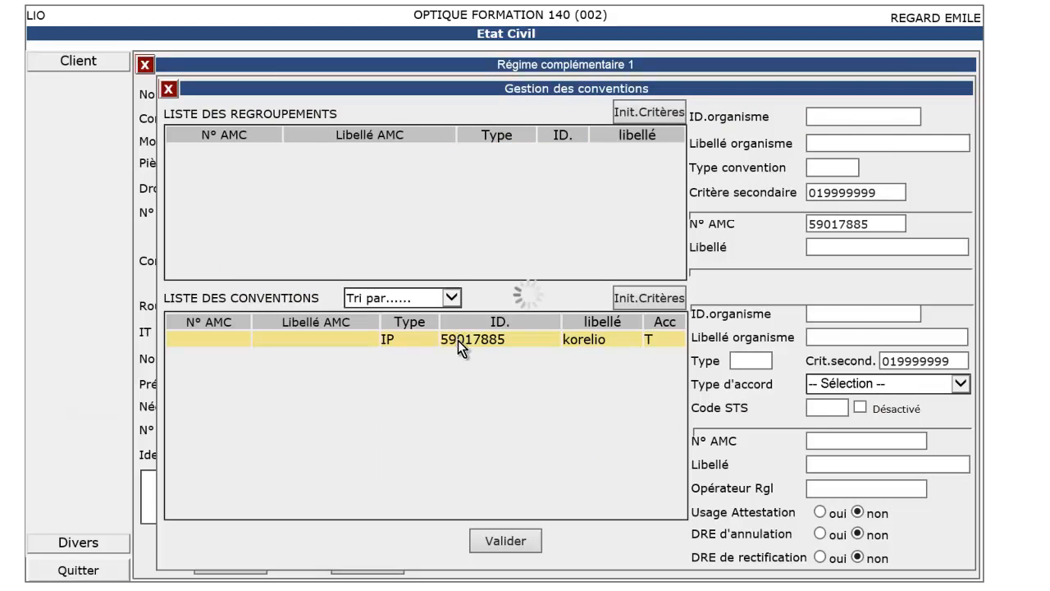
click(458, 340)
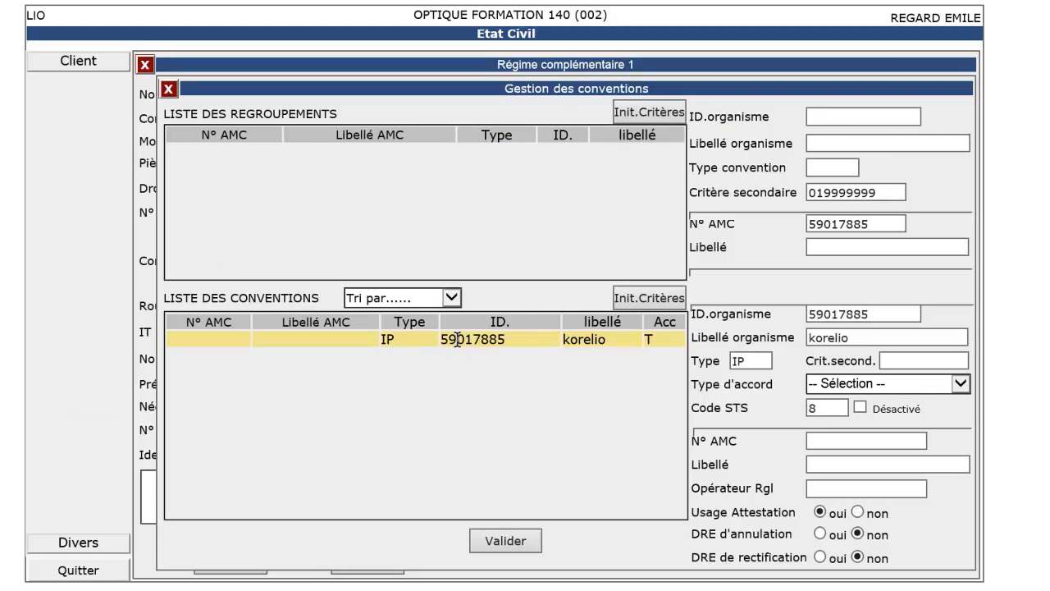
click(502, 542)
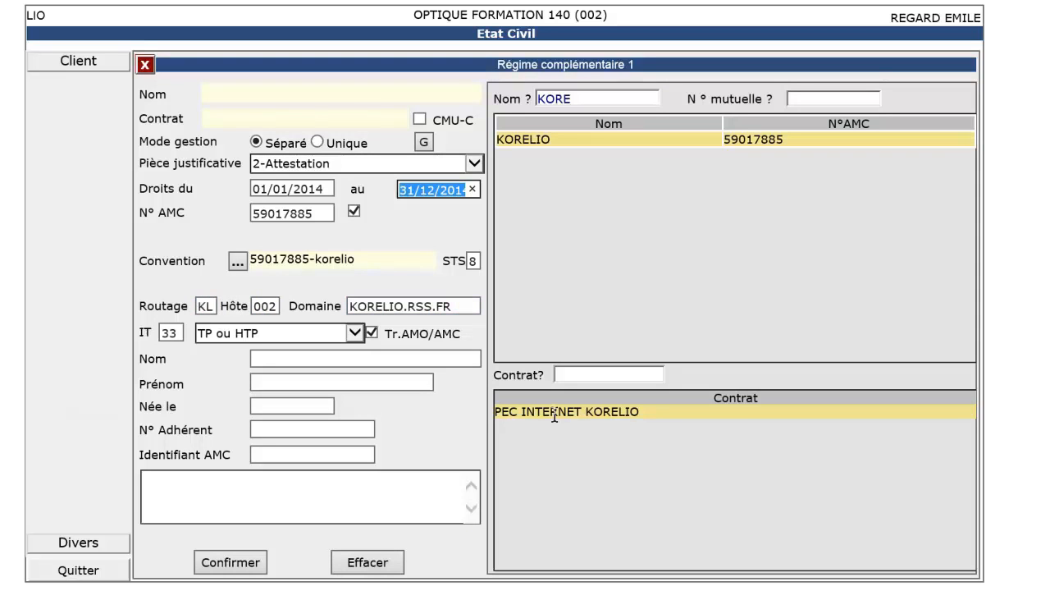
Step: Enter the policyholder's surname, first name and birth date, then confirm the KORELIO coverage
click(348, 361)
text(TEST)
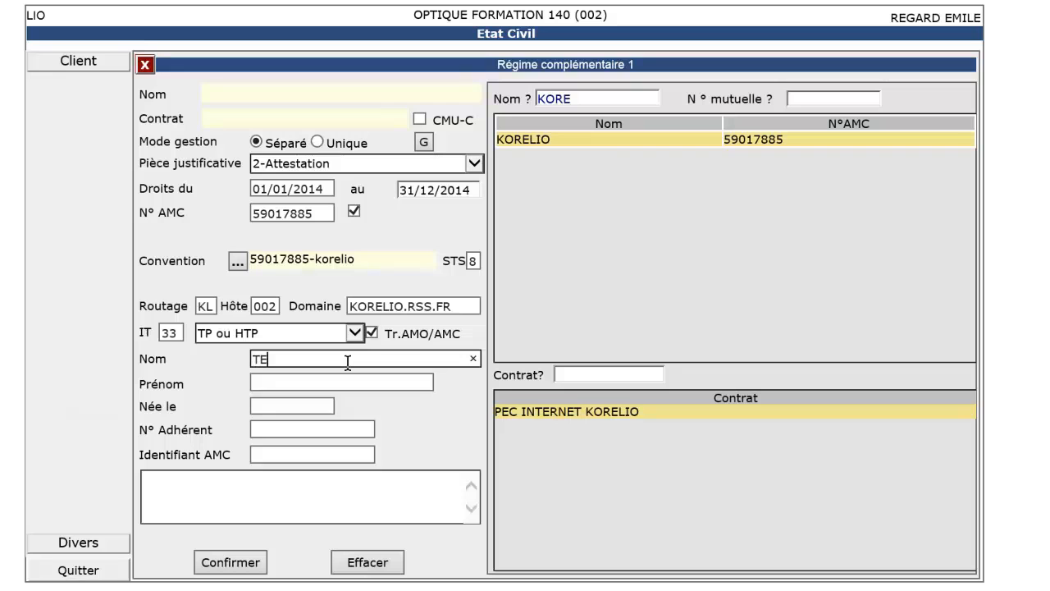
key(Tab)
text(TEST)
key(Tab)
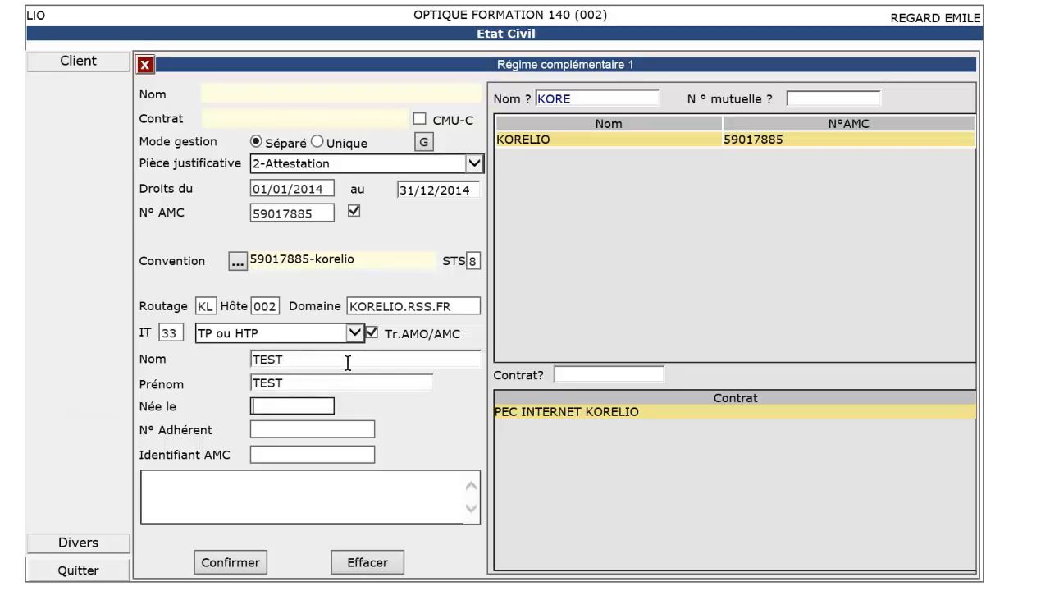
text(05/01/1969)
key(Tab)
click(227, 565)
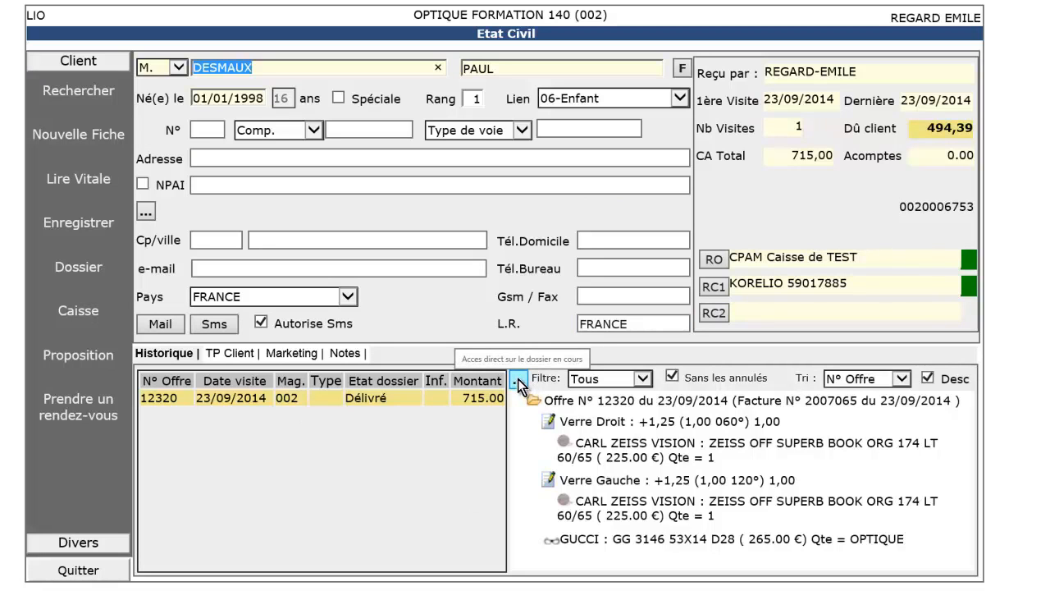
Step: Start a new prescription with right-eye sphere 1.25, copied onto the left eye
click(518, 378)
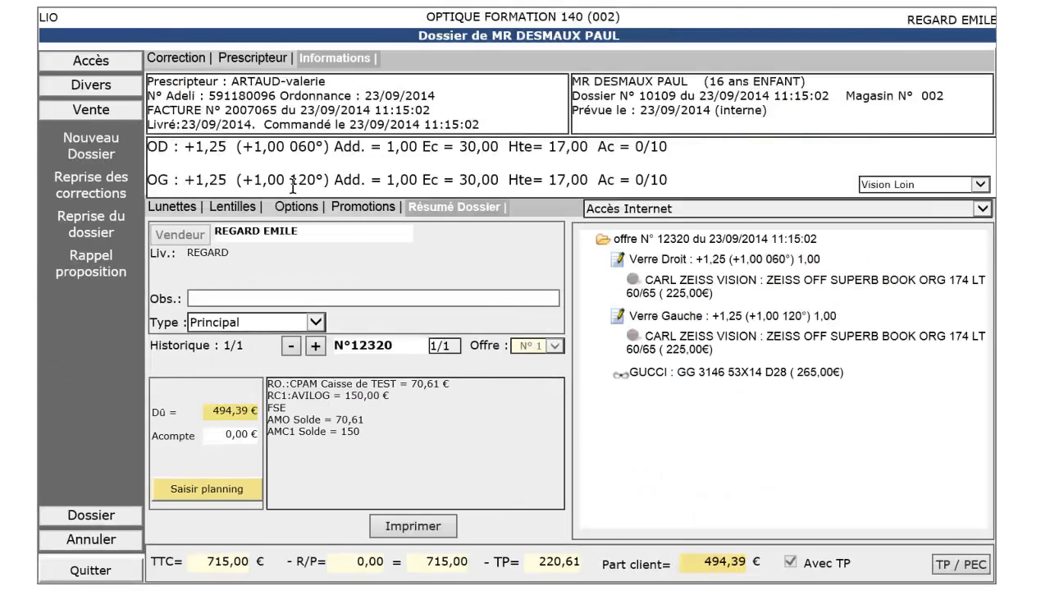
click(96, 154)
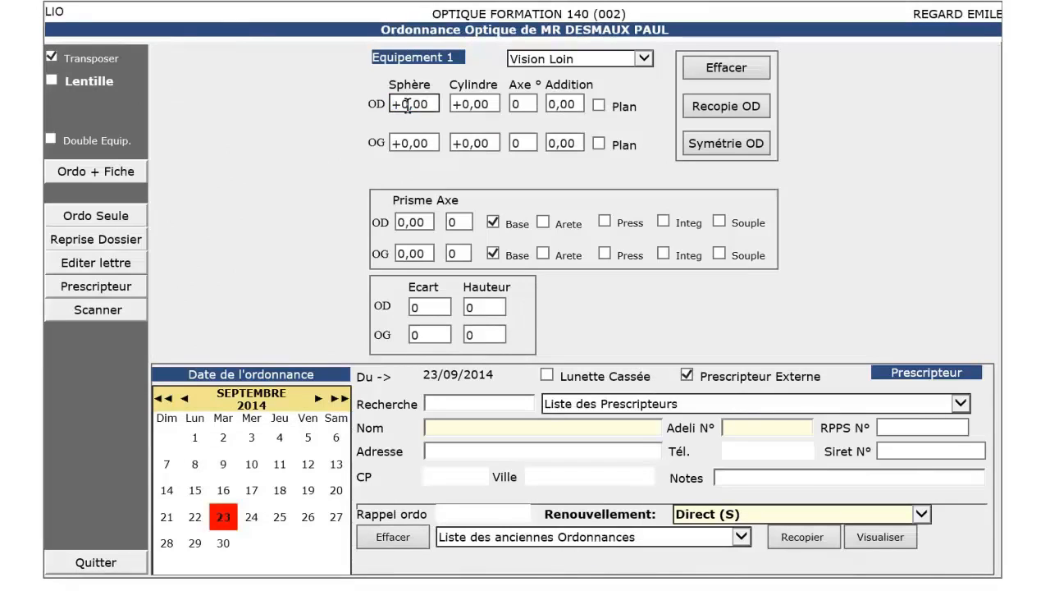
drag(431, 104, 366, 107)
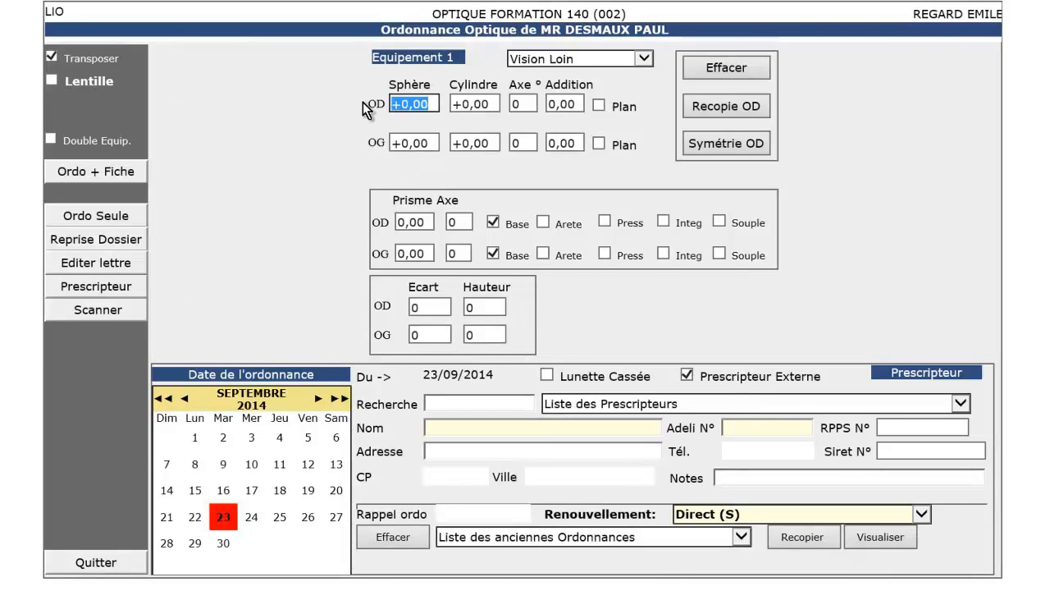
text(1.25)
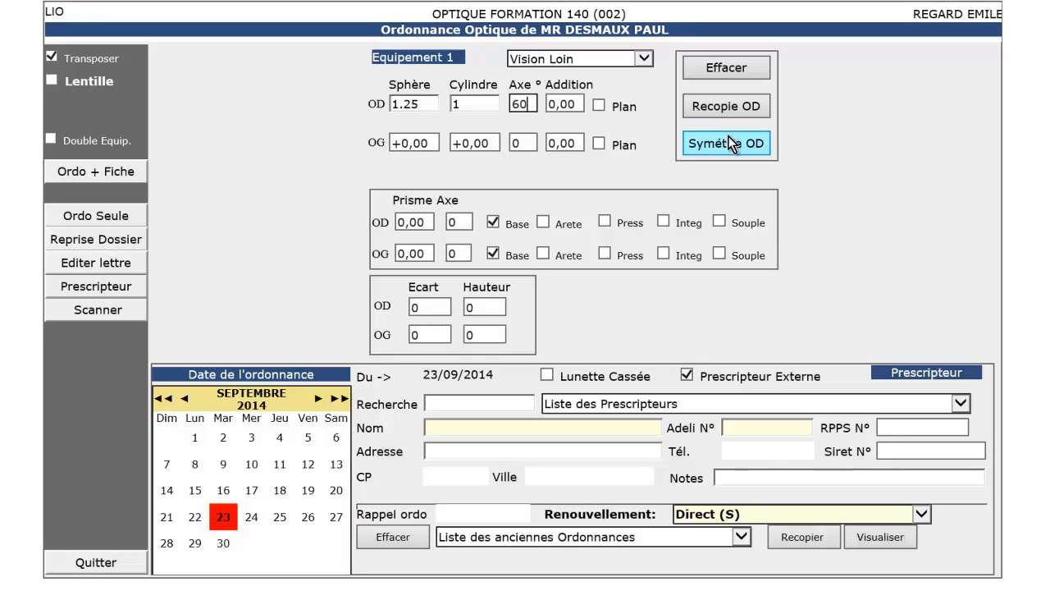
click(729, 140)
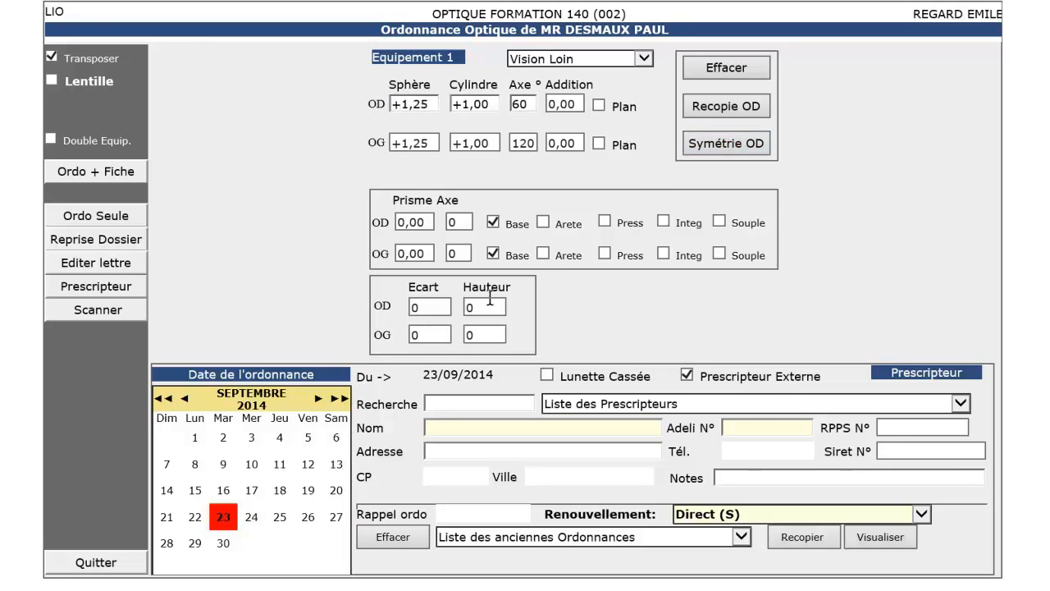
Step: Set pupil distance 30 and height 17, attach a listed prescriber, and open the glasses dossier
click(413, 306)
text(30)
key(Tab)
key(Tab)
text(17)
key(Tab)
text(17)
click(583, 405)
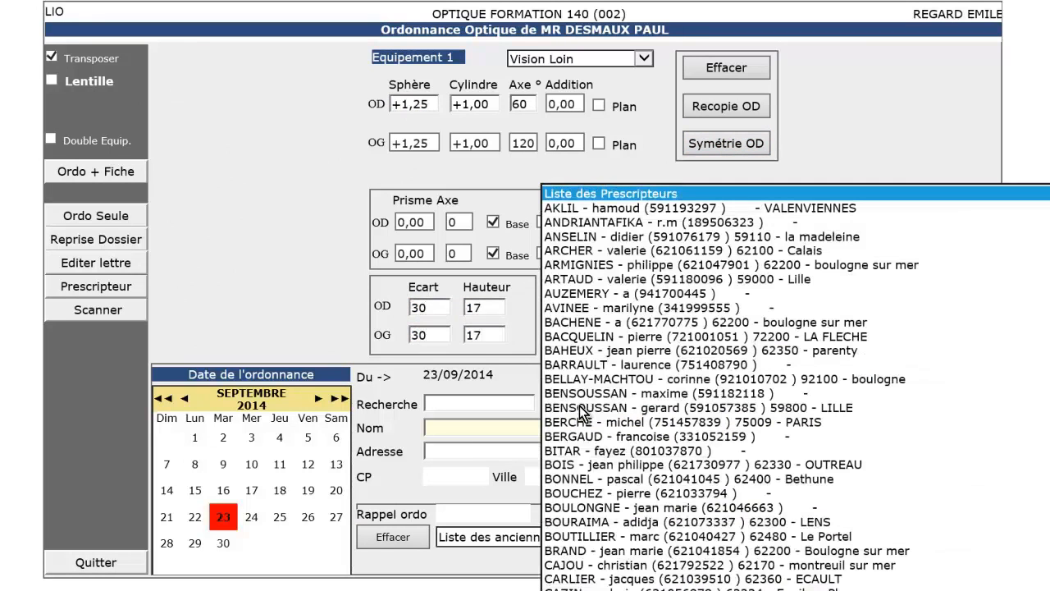
click(607, 251)
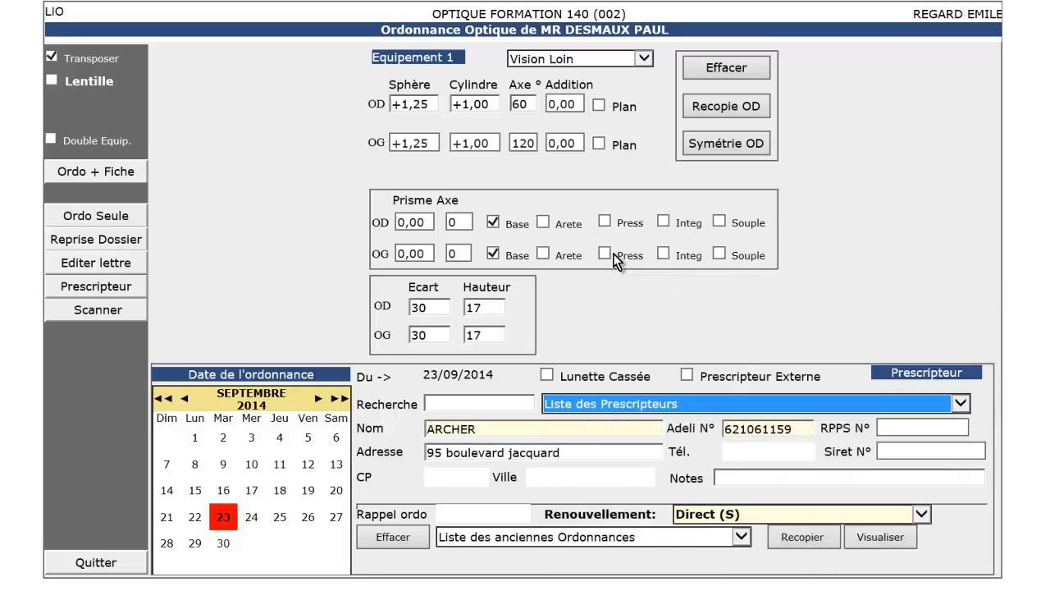
click(105, 182)
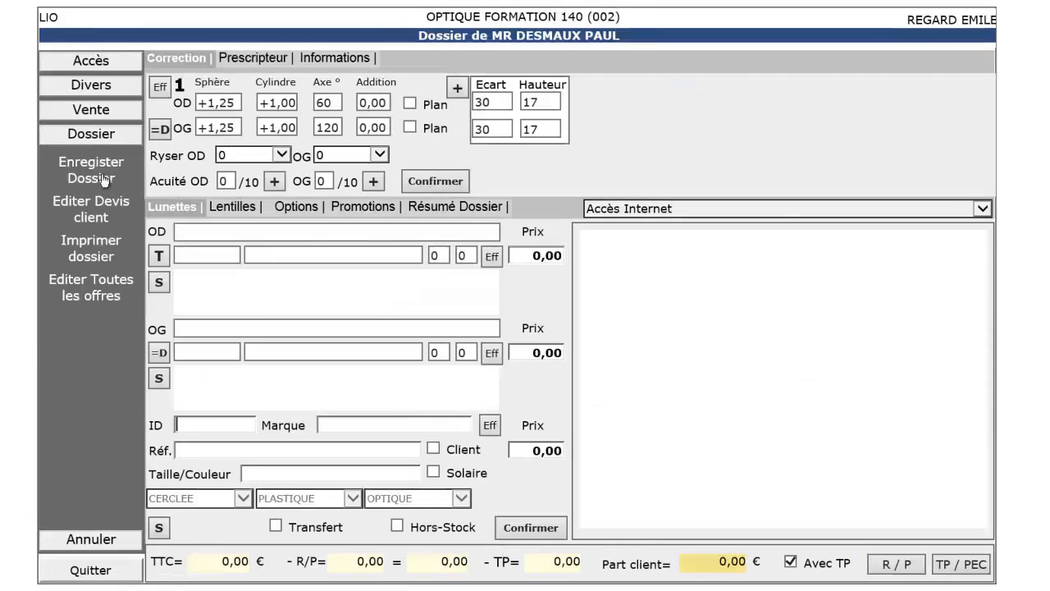
Step: Add the GUCCI GG 3146 frame to the quote by its stock ID 10
click(205, 424)
text(10)
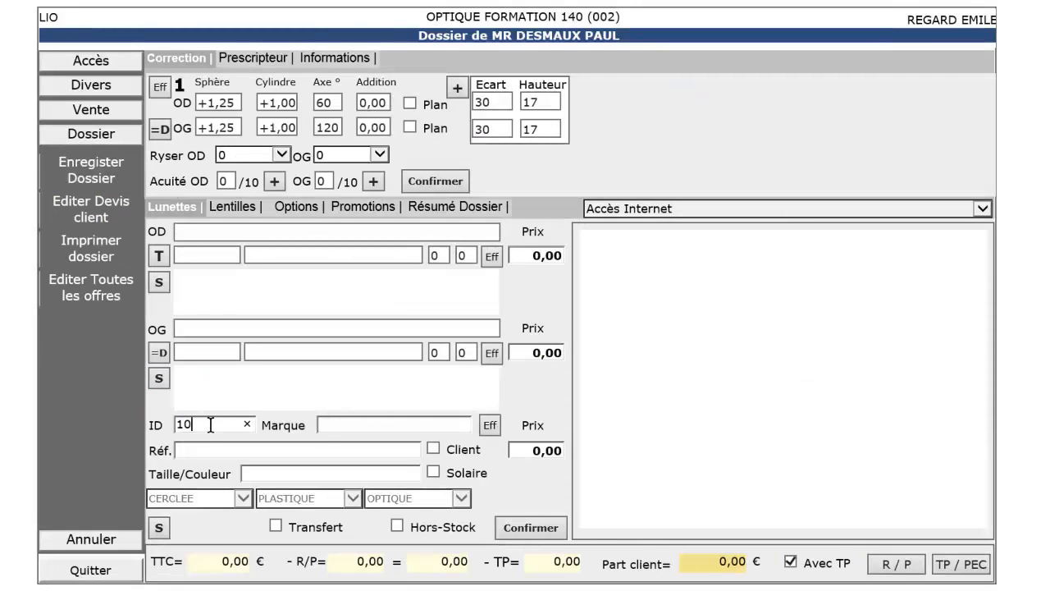
key(Return)
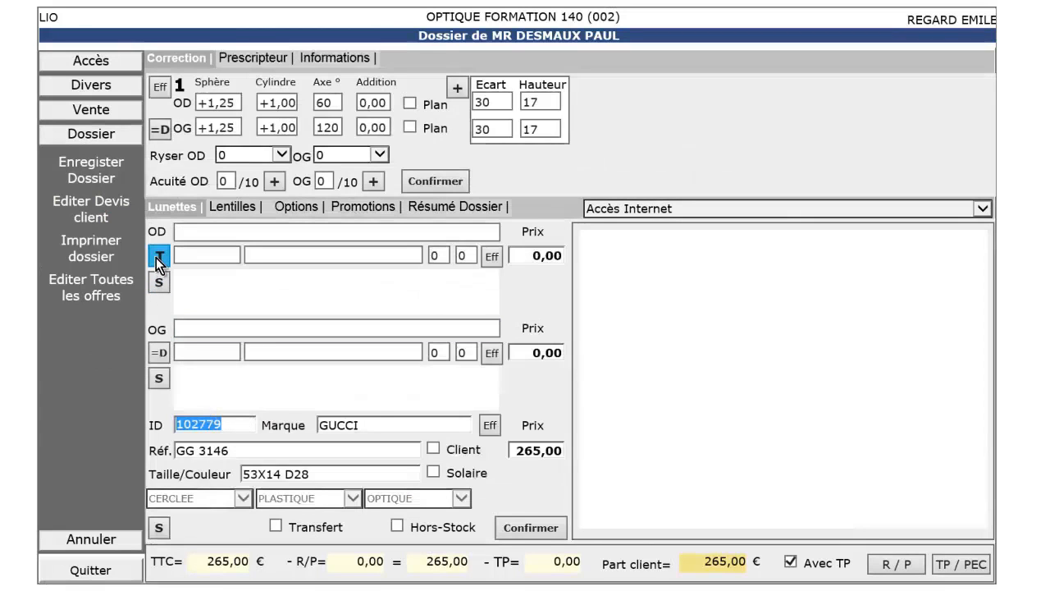
Step: Add ZEISS UF SUPERB 55/60 Ultra MINCE lenses for both eyes at 231,00 each
click(156, 258)
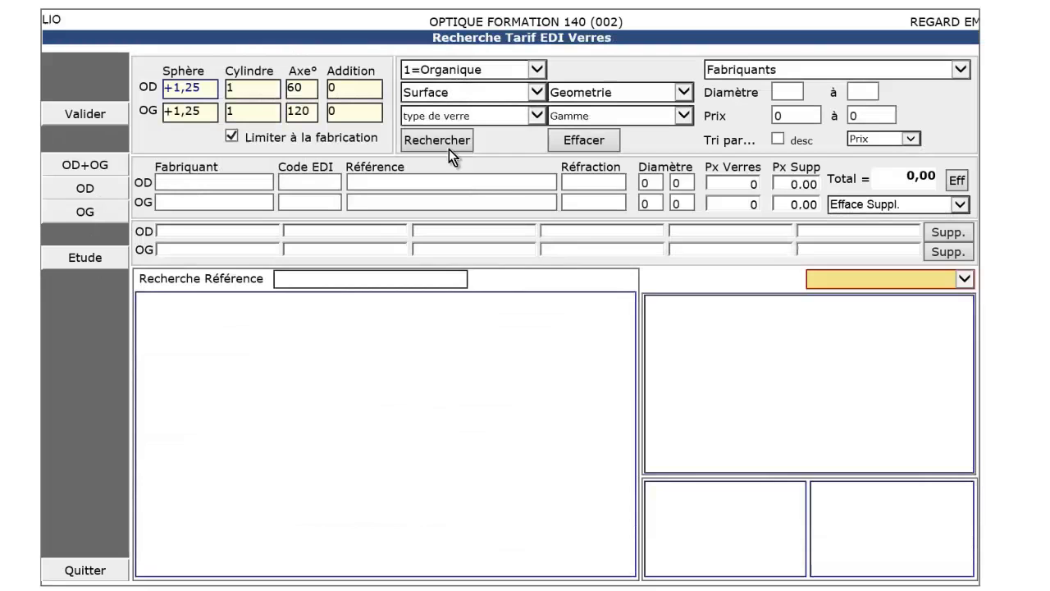
click(451, 117)
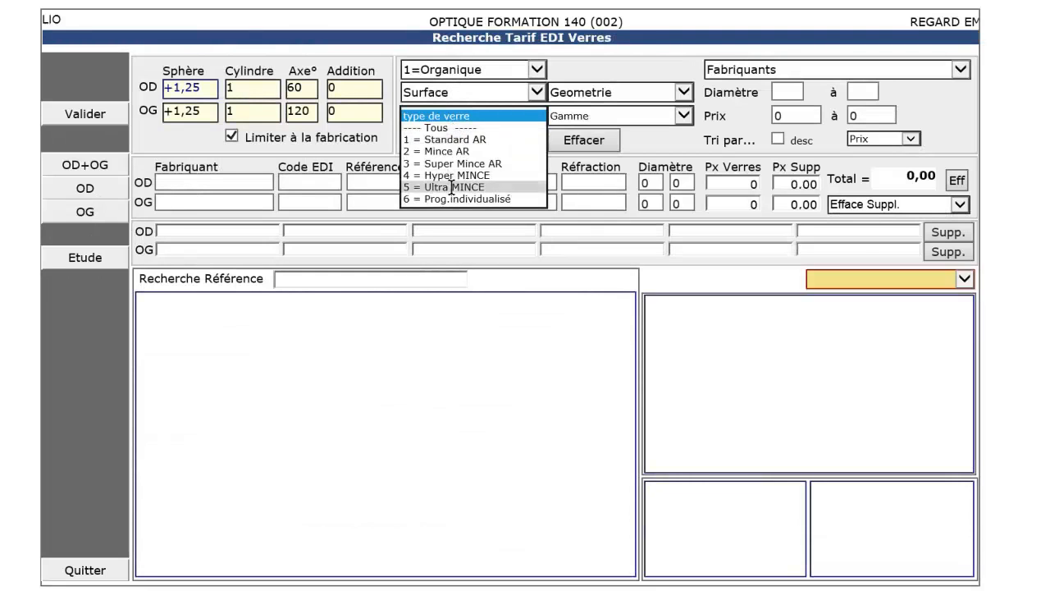
click(452, 187)
click(441, 140)
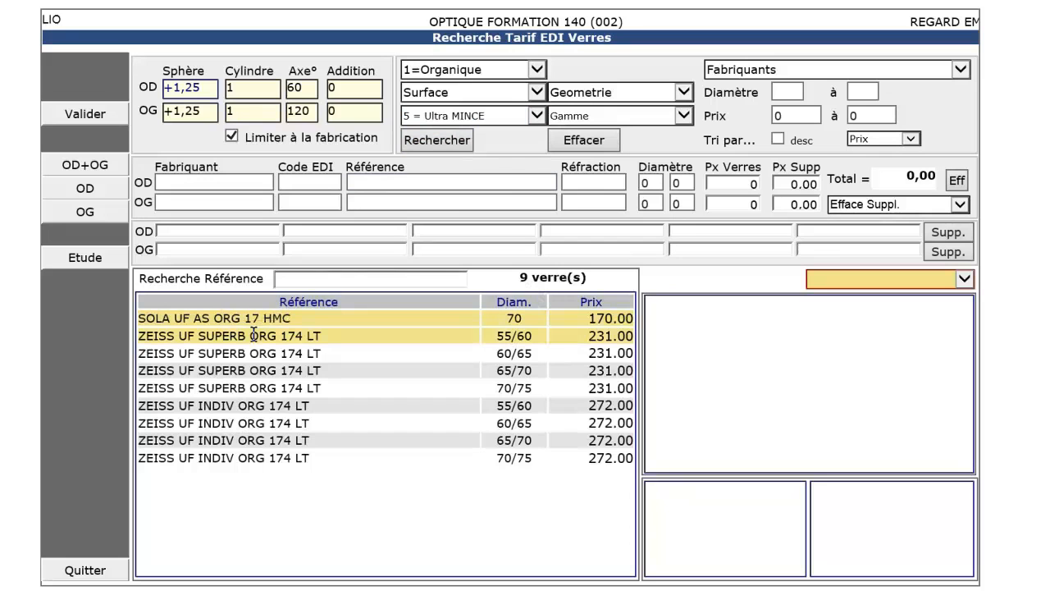
click(254, 335)
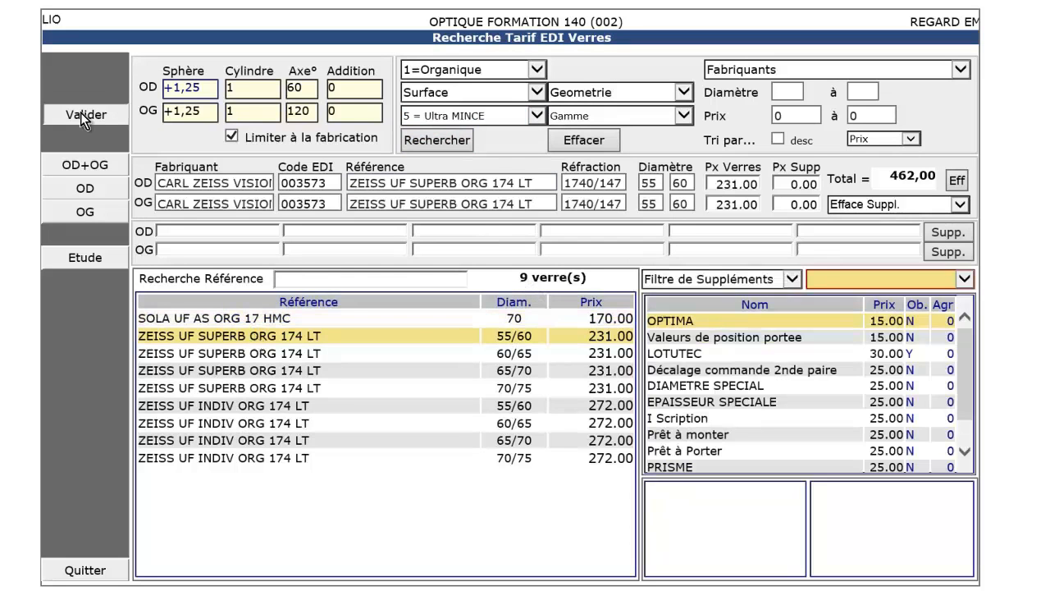
click(80, 113)
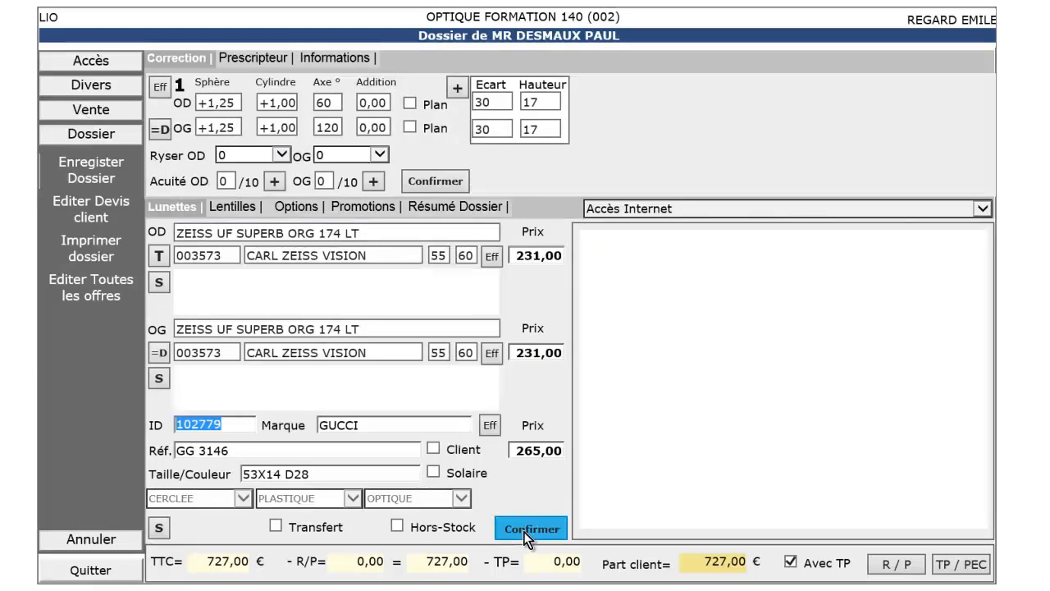
Step: Confirm the glasses quote and switch third-party coverage to manual PEC mode
click(526, 532)
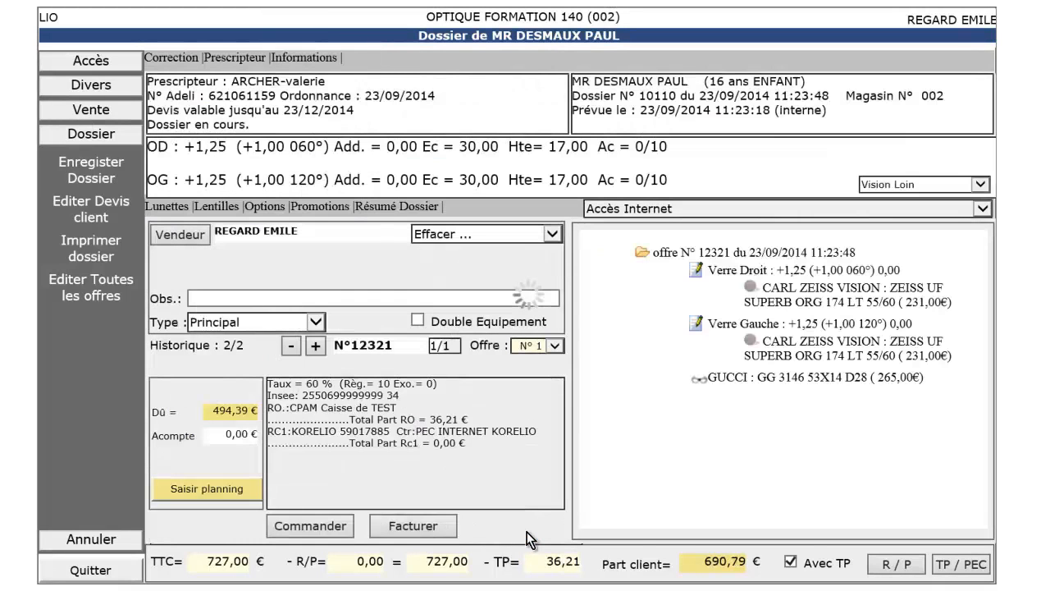
click(960, 574)
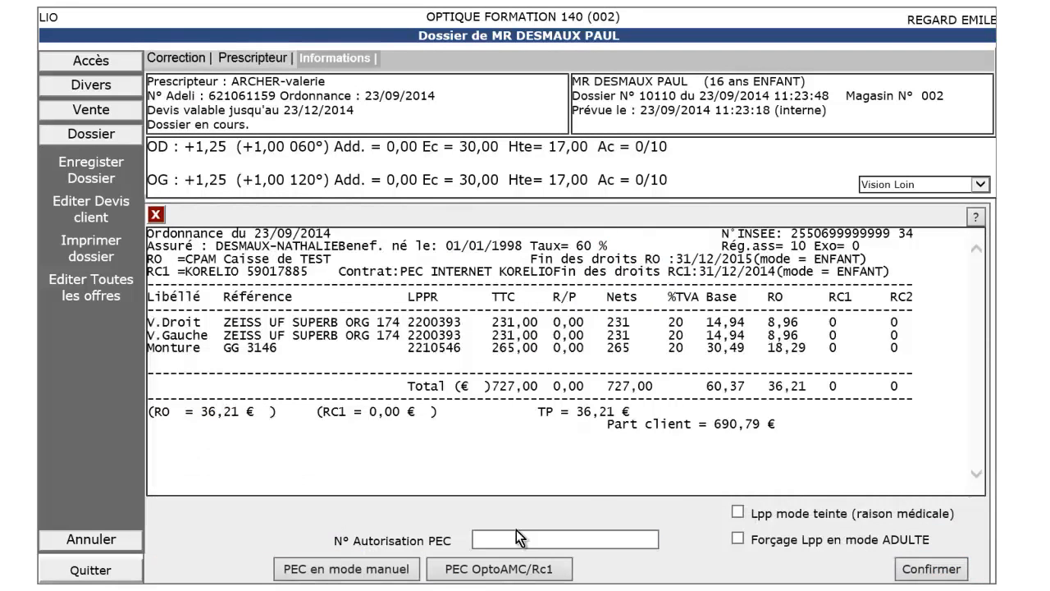
click(368, 573)
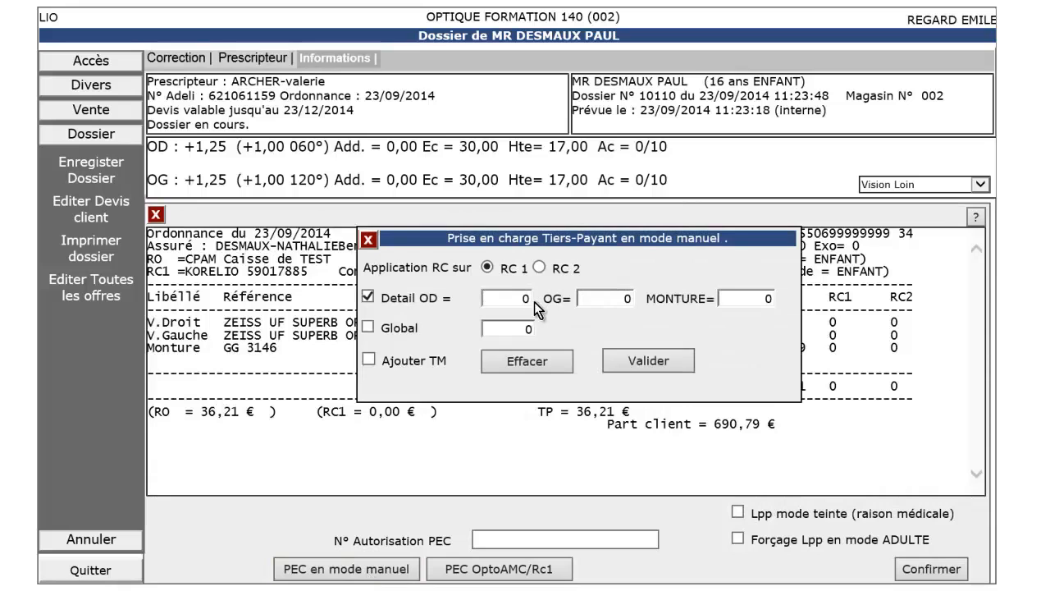
Step: Enter RC1 amounts of 50 for OD, OG and frame, add the PEC authorization number, and confirm
click(532, 300)
text(50)
key(Tab)
text(50)
key(Tab)
text(50)
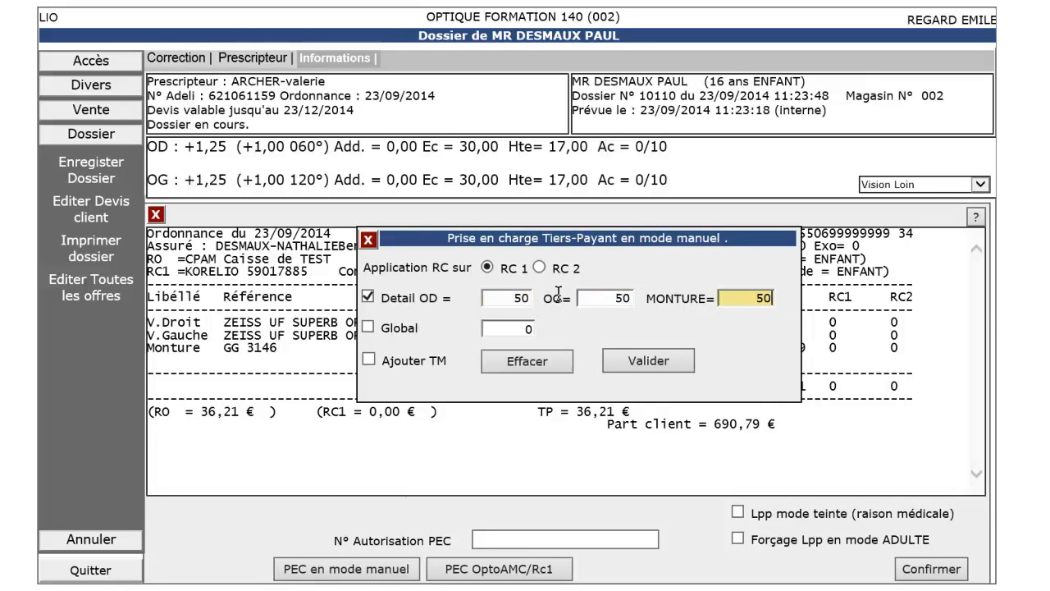
click(652, 364)
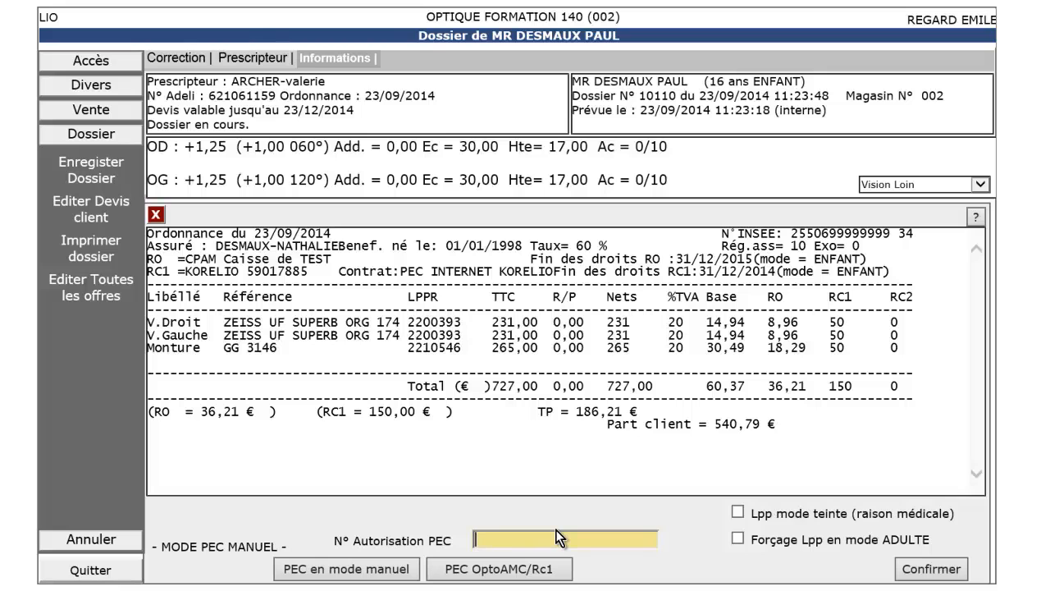
text(12345678)
click(934, 573)
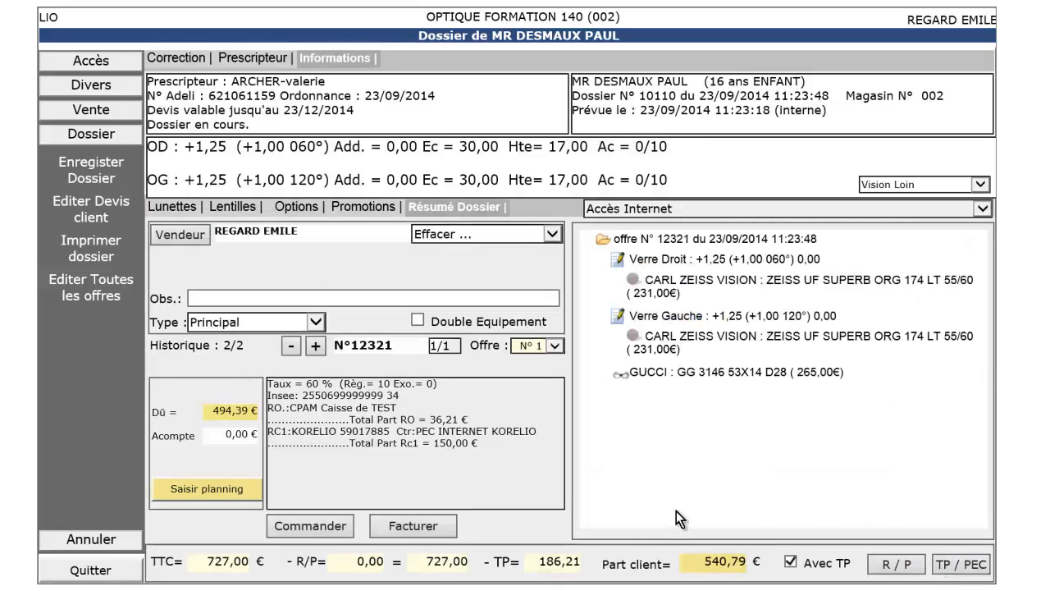
Step: Start invoicing the 727,00 € quote and launch billing with CPS and Vitale card reading
click(444, 529)
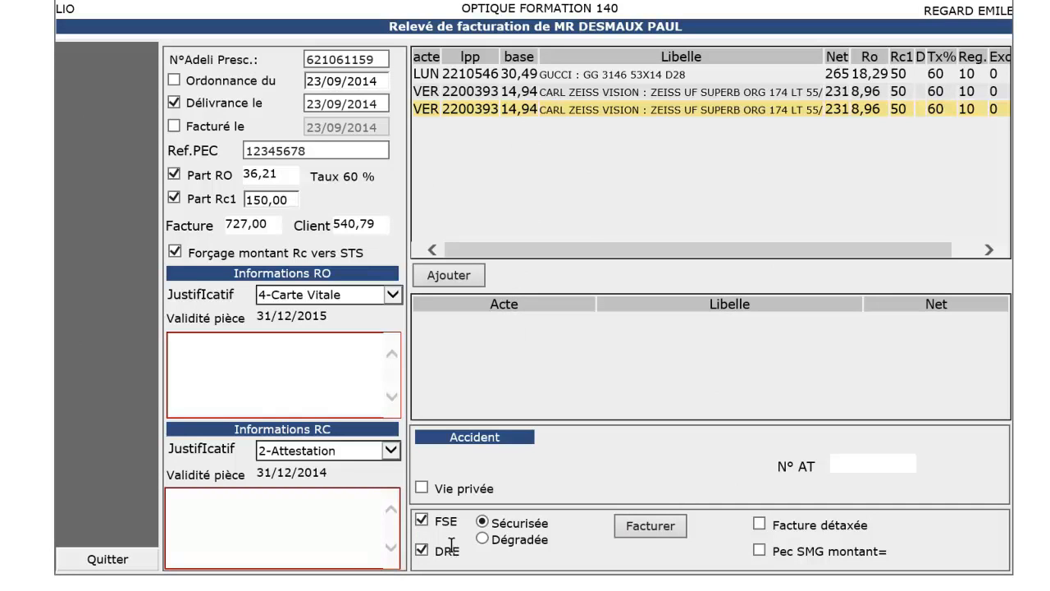
click(651, 530)
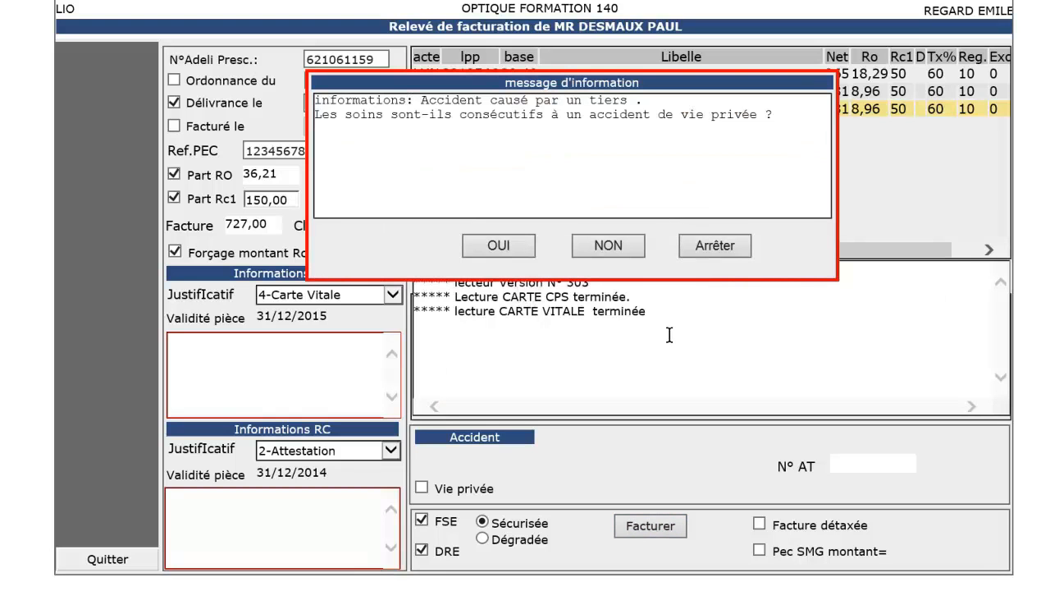
Step: Answer no to the private-accident question, validate the TP recap, run STS pricing, and confirm invoicing
click(611, 248)
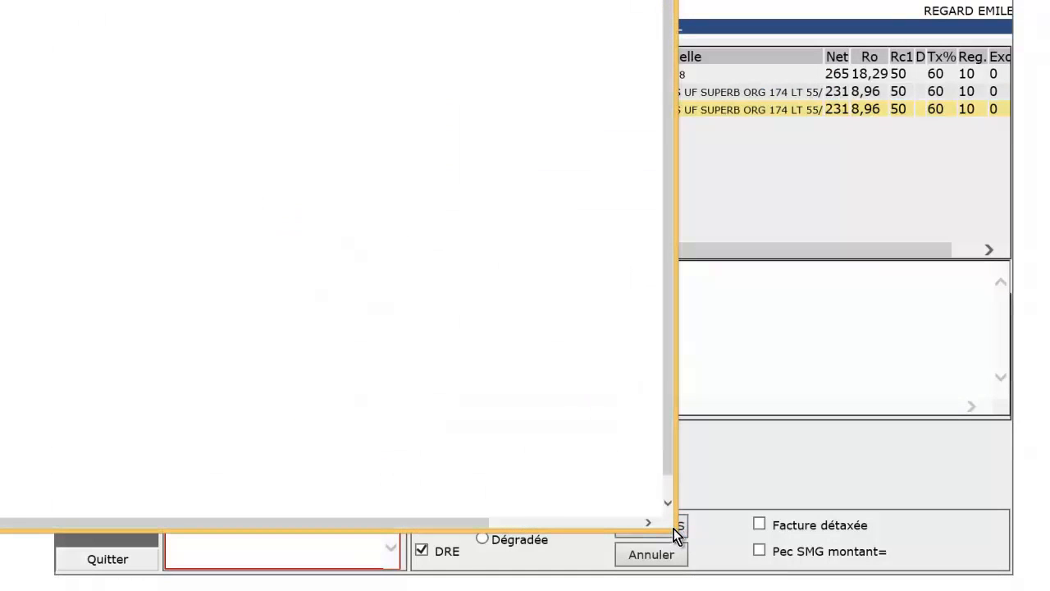
drag(673, 529, 745, 577)
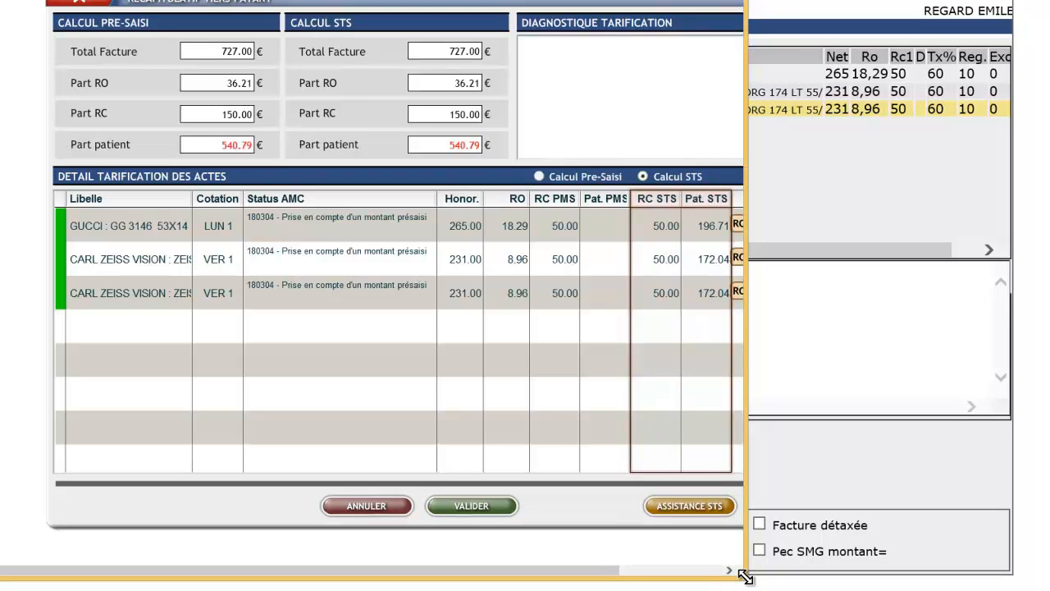
drag(747, 578, 819, 589)
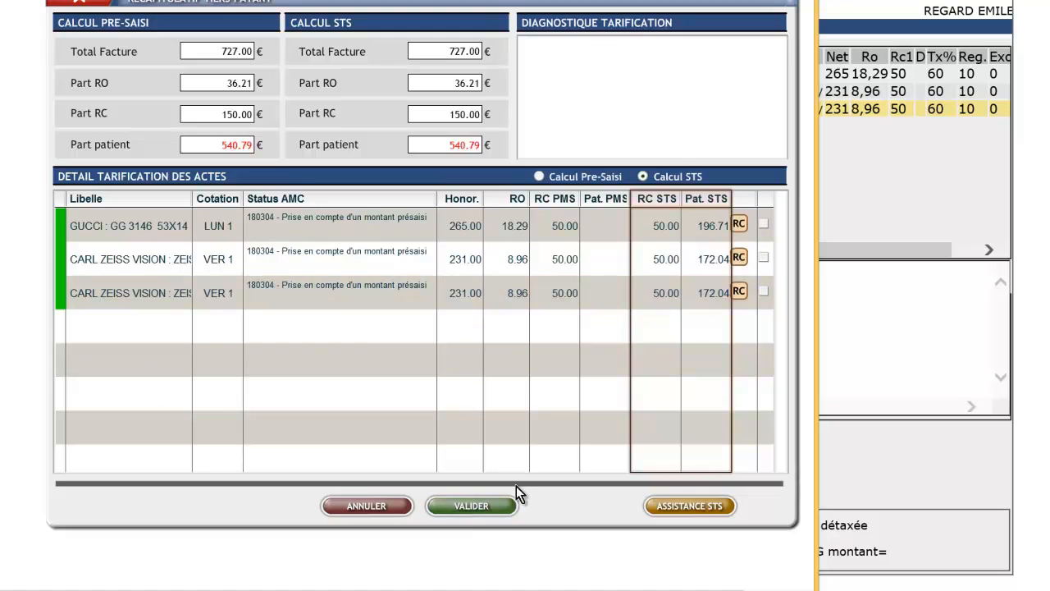
click(497, 504)
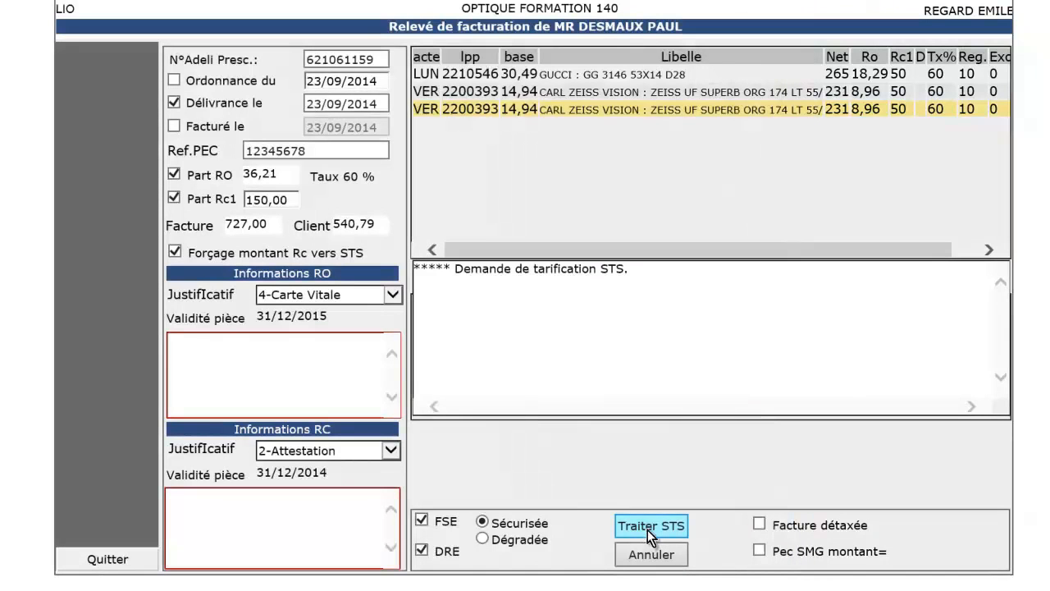
click(647, 530)
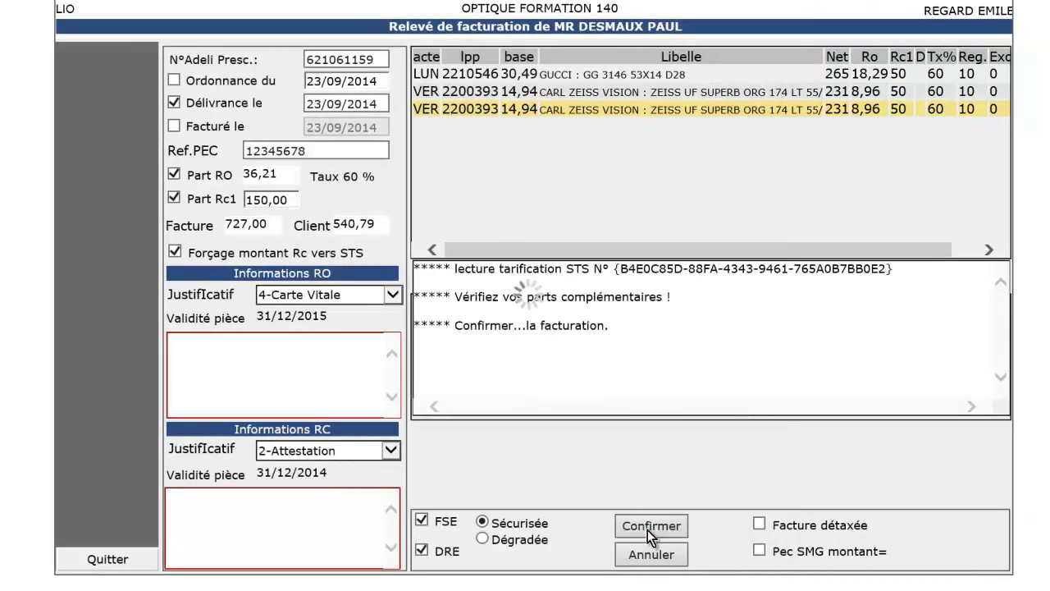
click(647, 530)
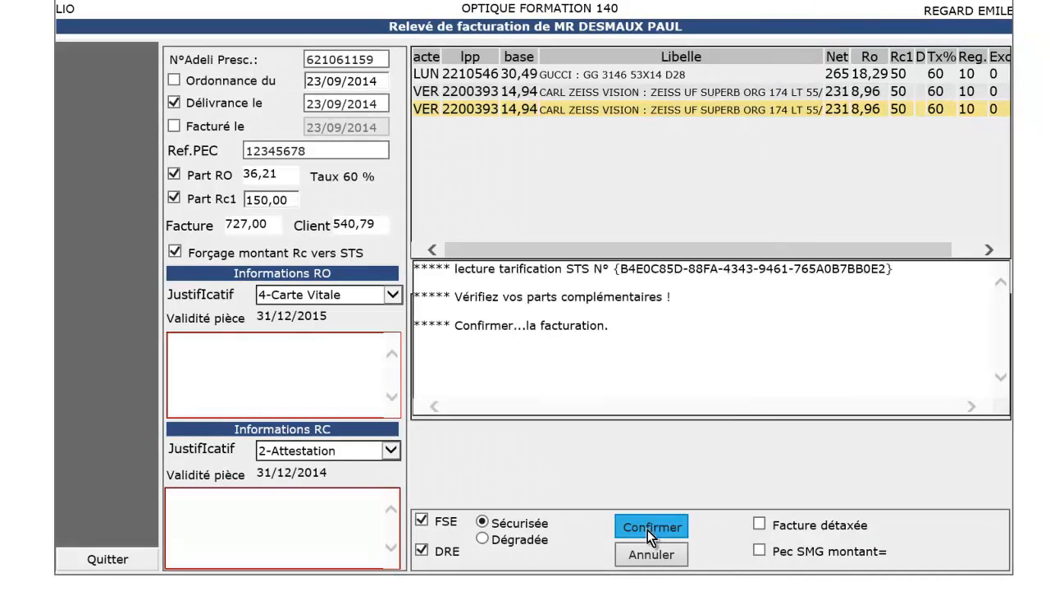
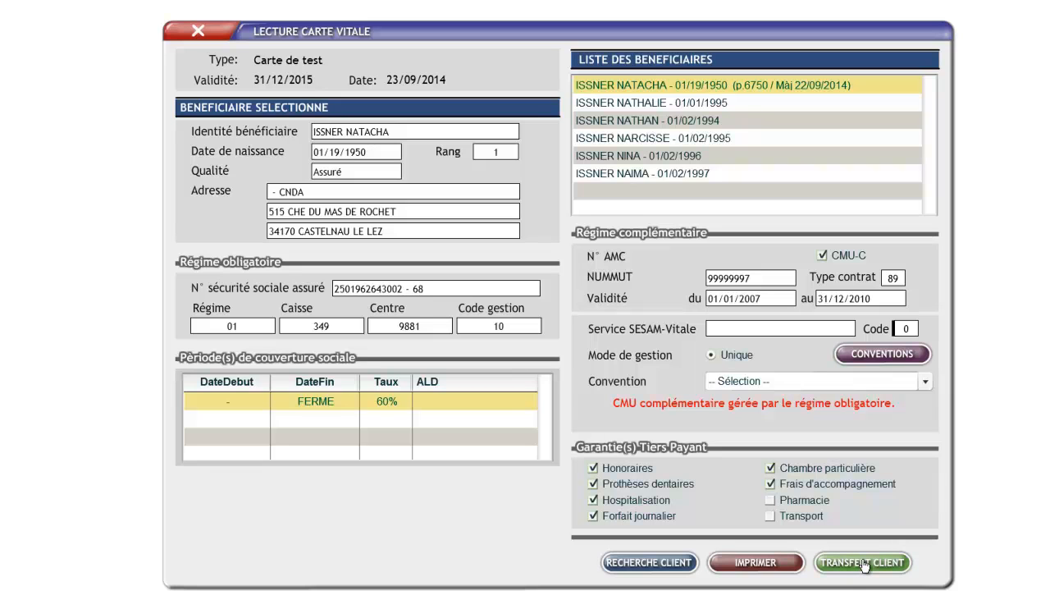
Step: Transfer the beneficiary to the client file and extend the 60 % Régime Général rights to 31/12/2014
click(863, 563)
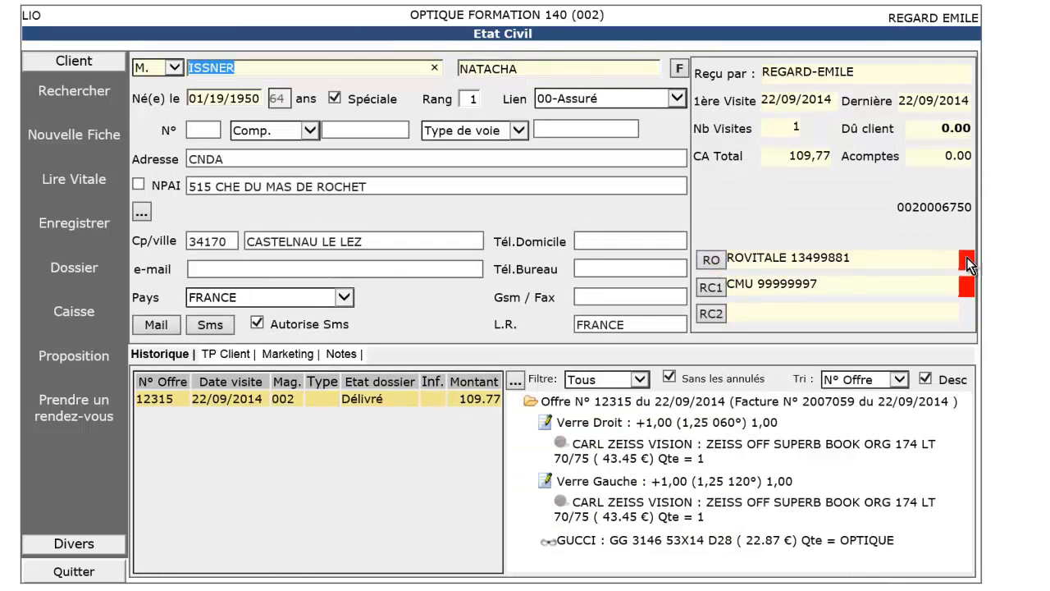
click(712, 261)
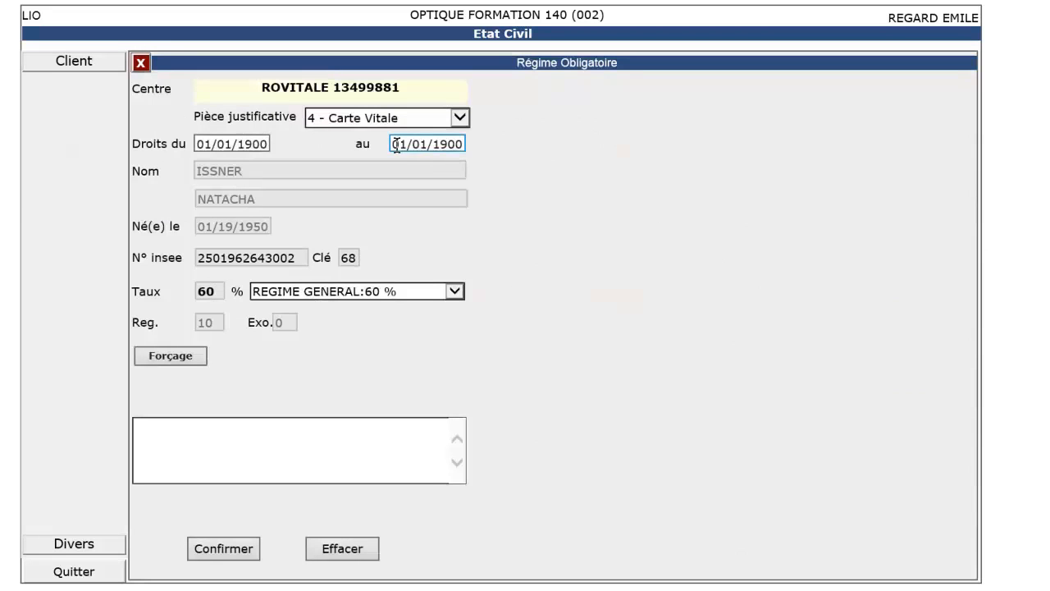
click(394, 145)
text(31/12/2014)
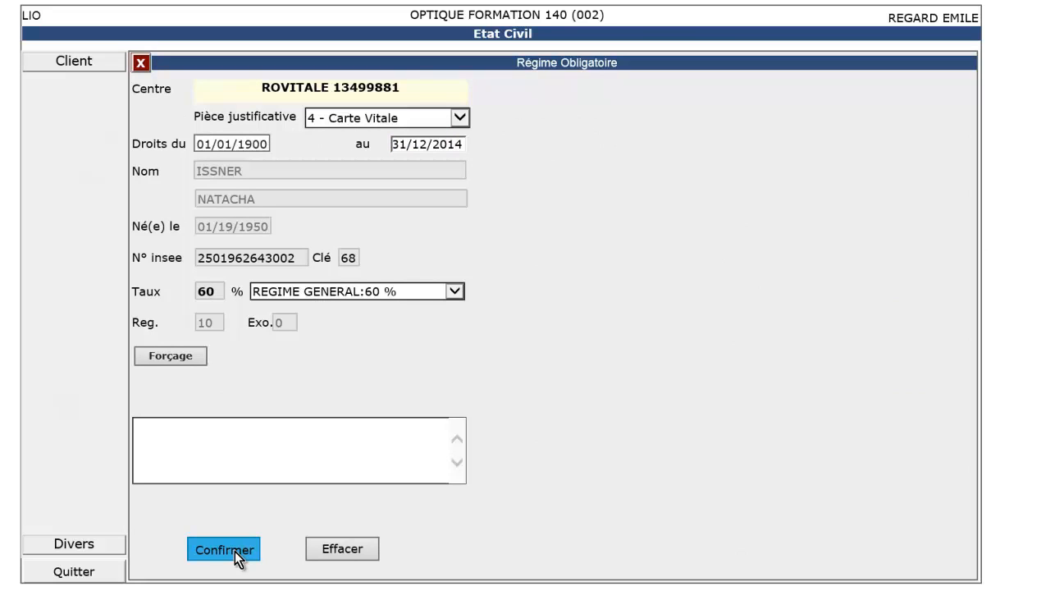
click(237, 555)
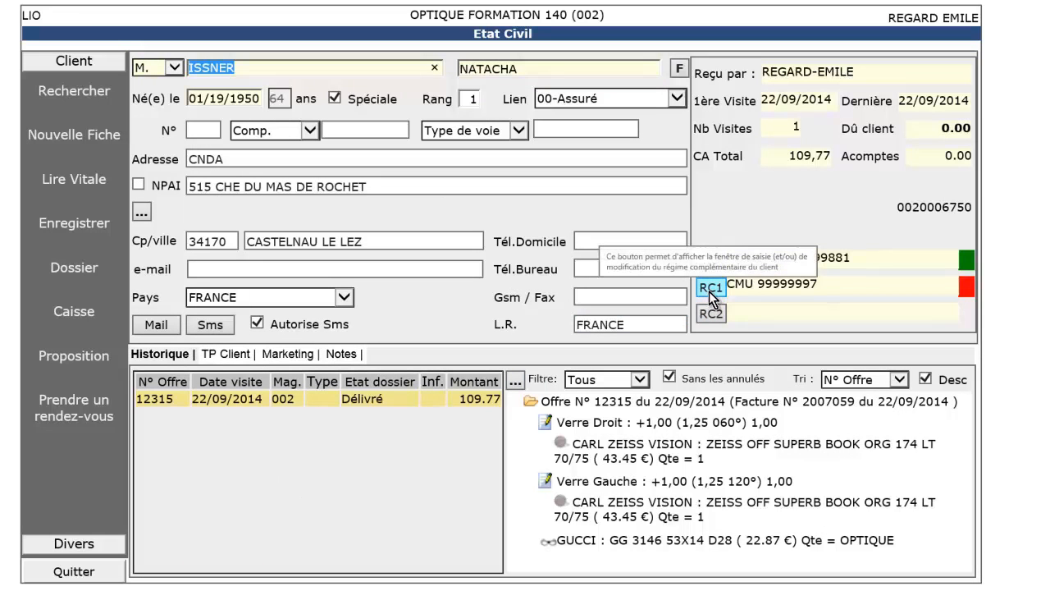
Step: Replace the CMU cover's 31/12/2010 rights end date with 31/12/2014 and save, returning to offer 12315
click(711, 289)
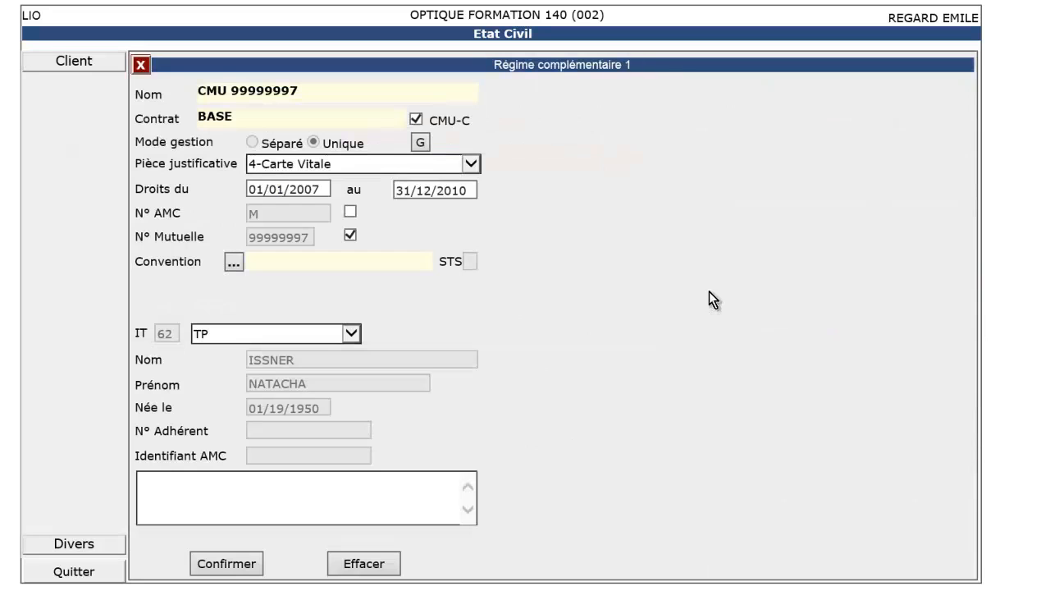
drag(470, 192, 361, 185)
text(31/12/2014)
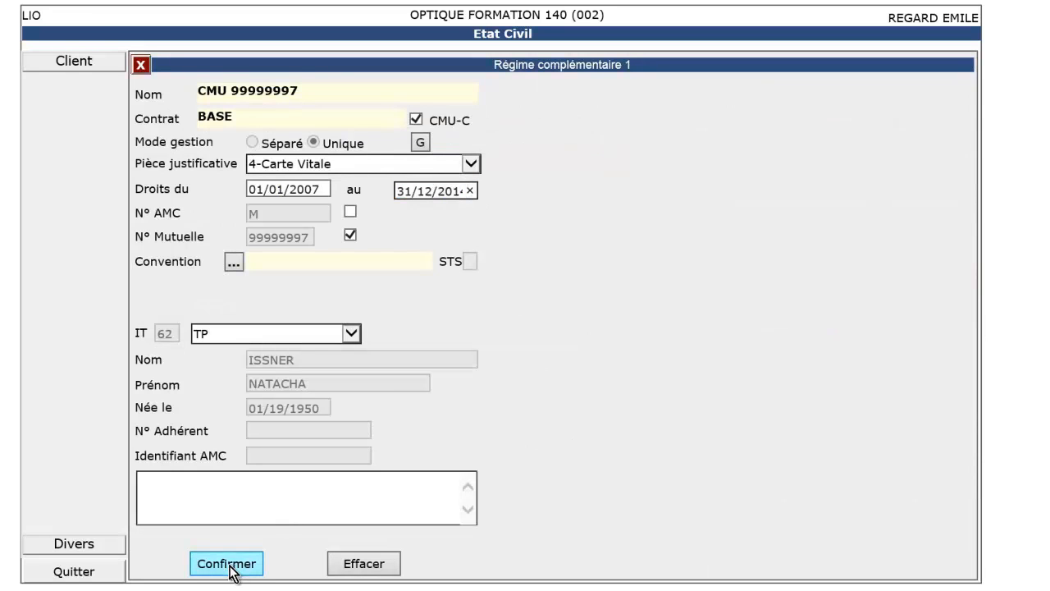
click(231, 570)
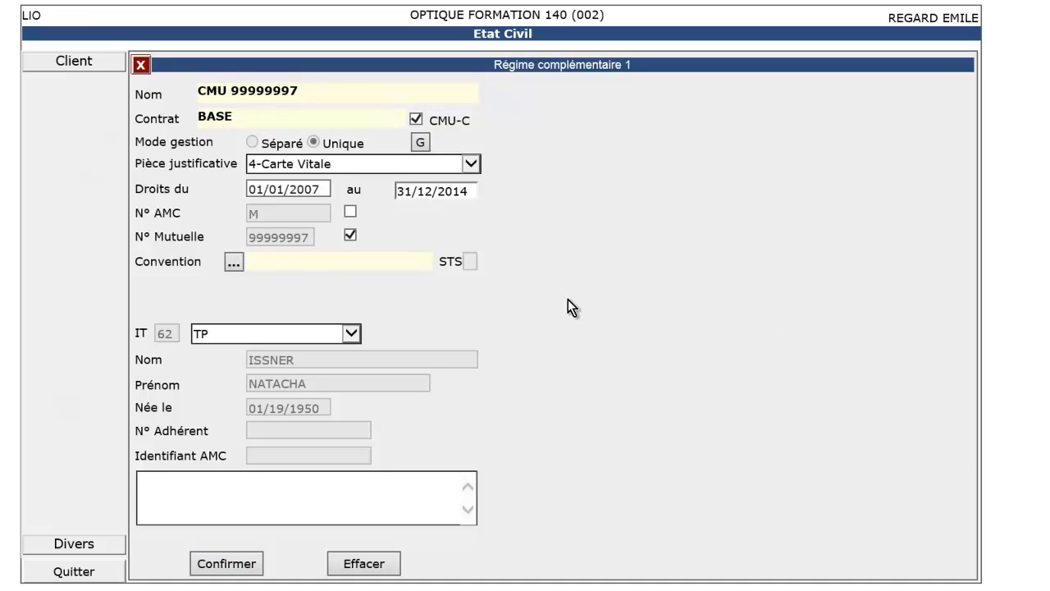
click(245, 563)
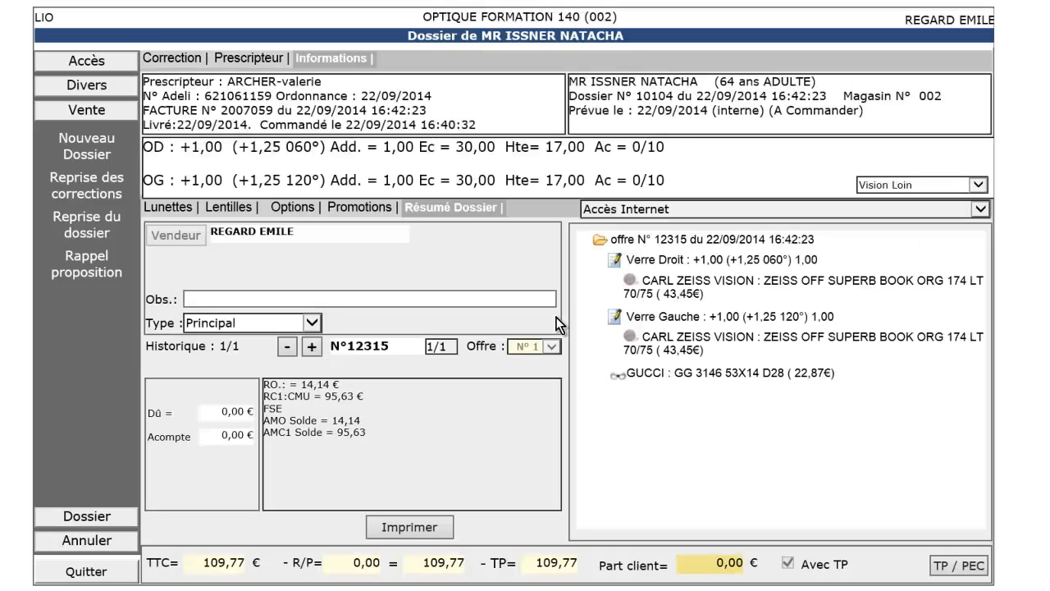
Step: Start a new dossier with right-eye +1,25 (+1,00) axis 60, mirrored onto the left eye
click(90, 150)
text(1.25)
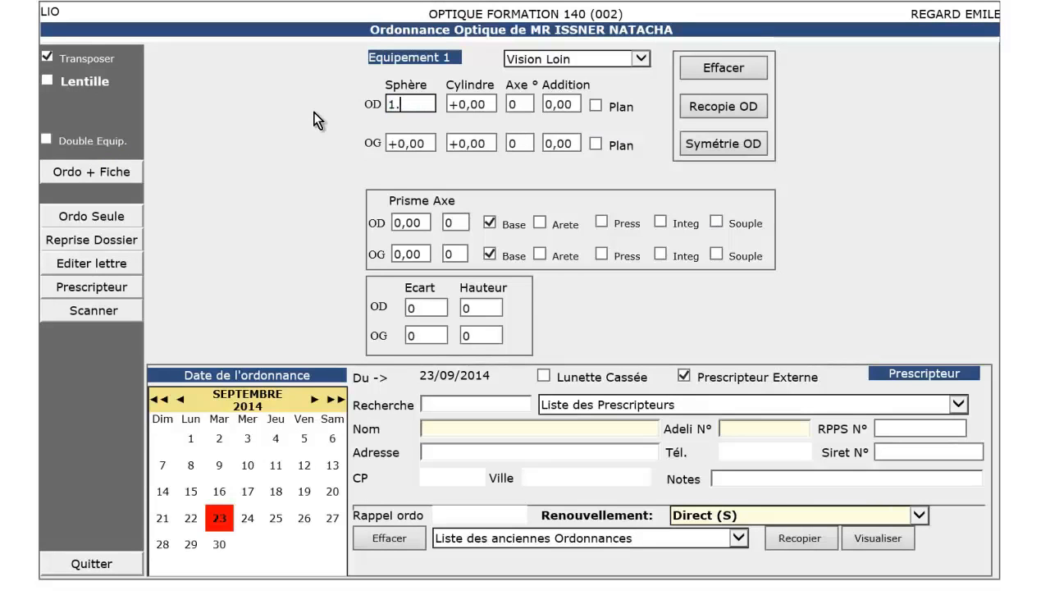
key(Tab)
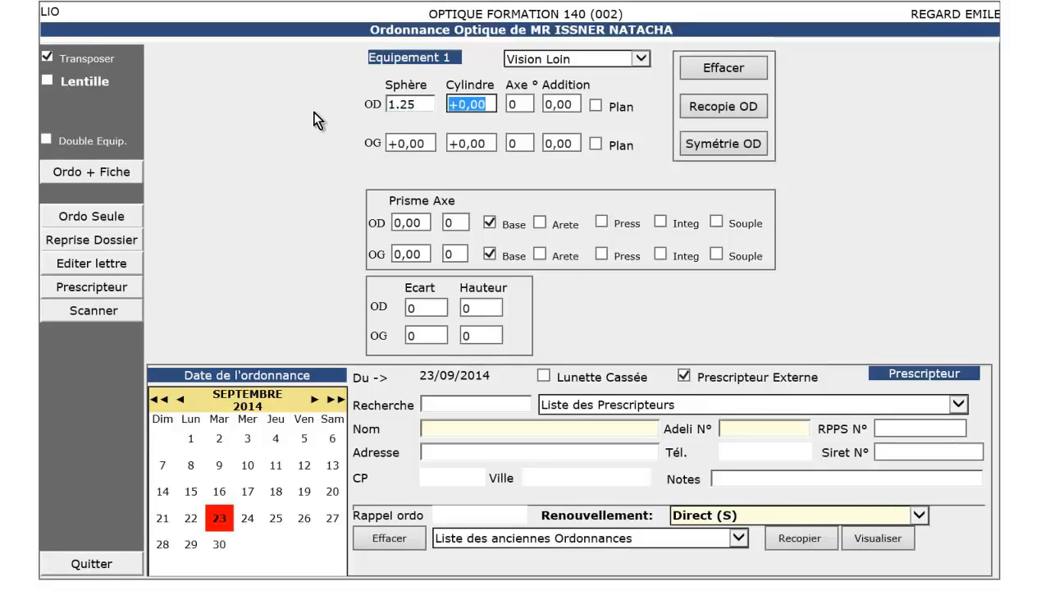
text(1)
key(Tab)
text(60)
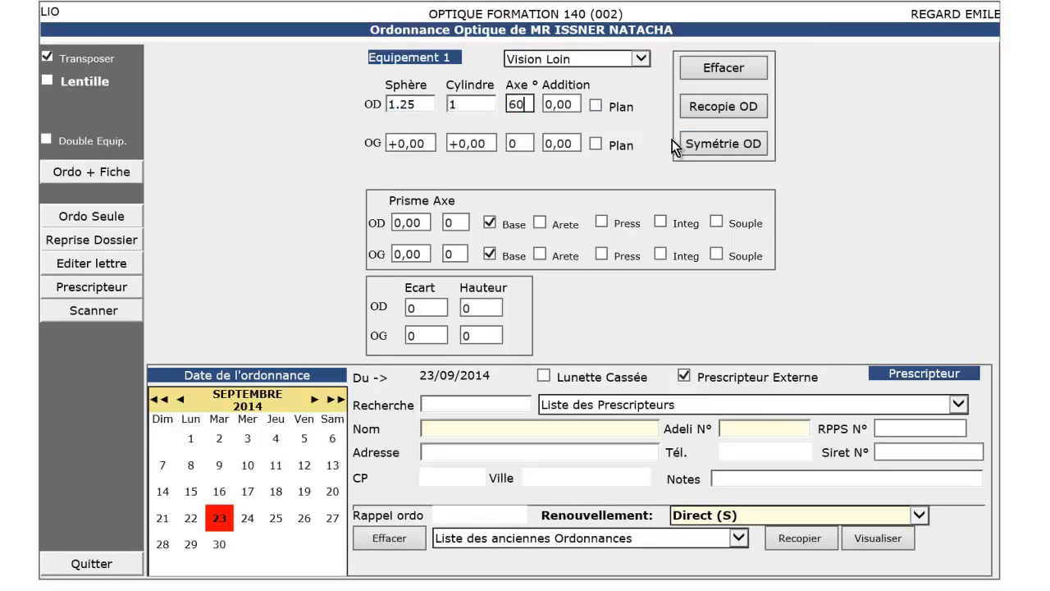
click(723, 145)
Step: Enter pupil gaps 30/30 and height 17, pick a listed prescriber, and save the prescription
click(427, 308)
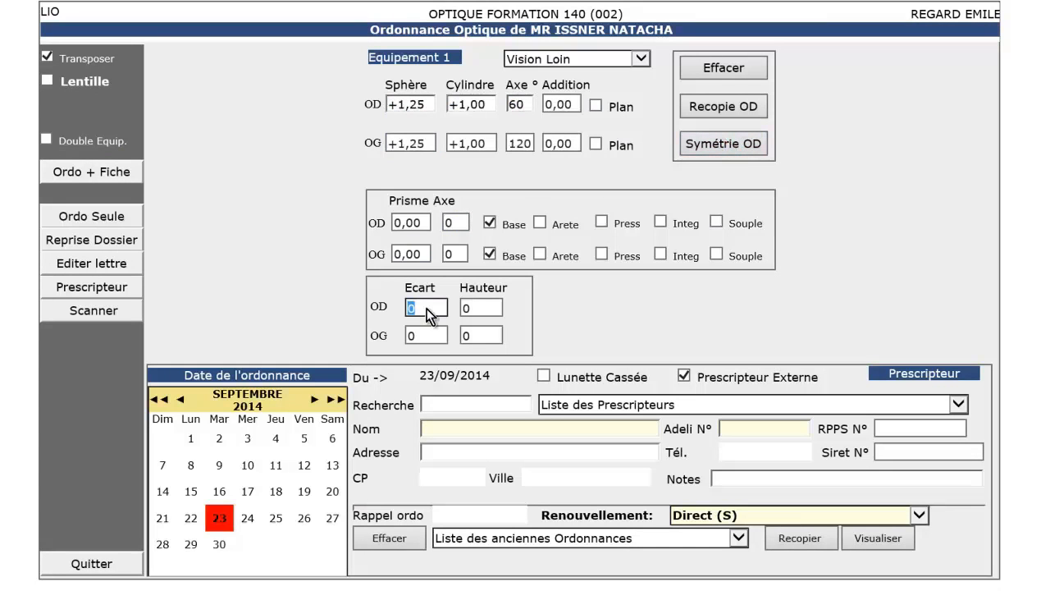
text(30)
key(Tab)
text(30)
key(Tab)
text(17)
key(Tab)
text(17)
click(584, 405)
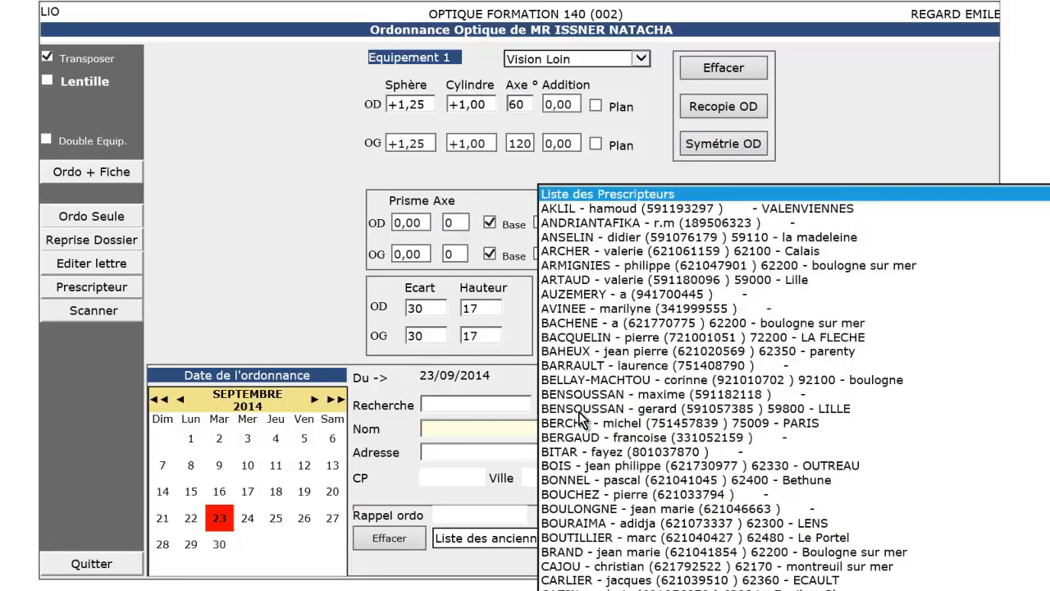
click(584, 395)
click(101, 170)
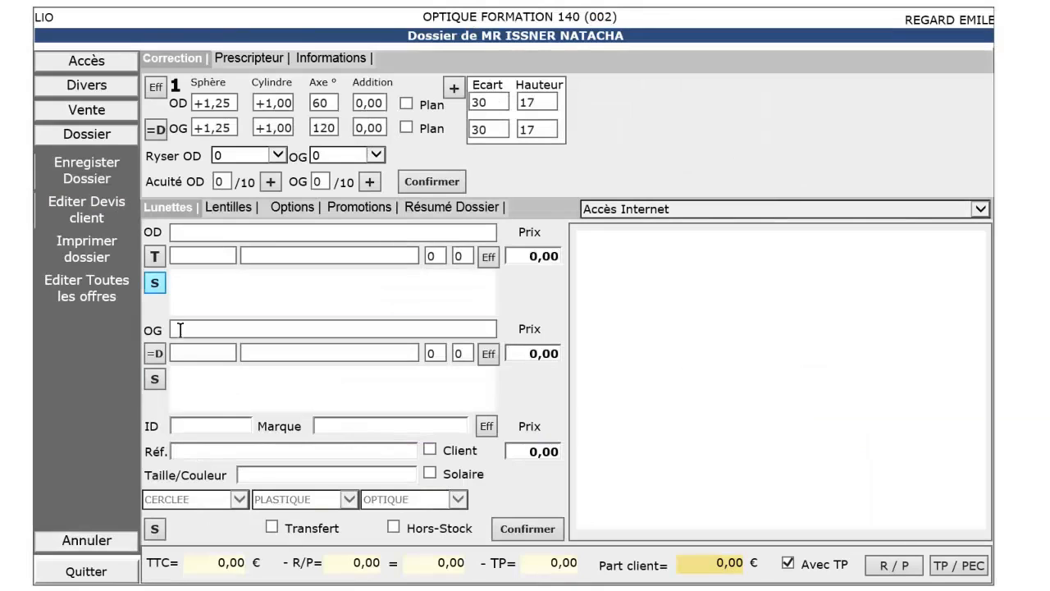
Step: Add frame 12779 (Gucci GG 3146) and Ultra MINCE ZEISS UF SUPERB ORG 174 LT 55/60 lenses for both eyes
text(12779)
key(Return)
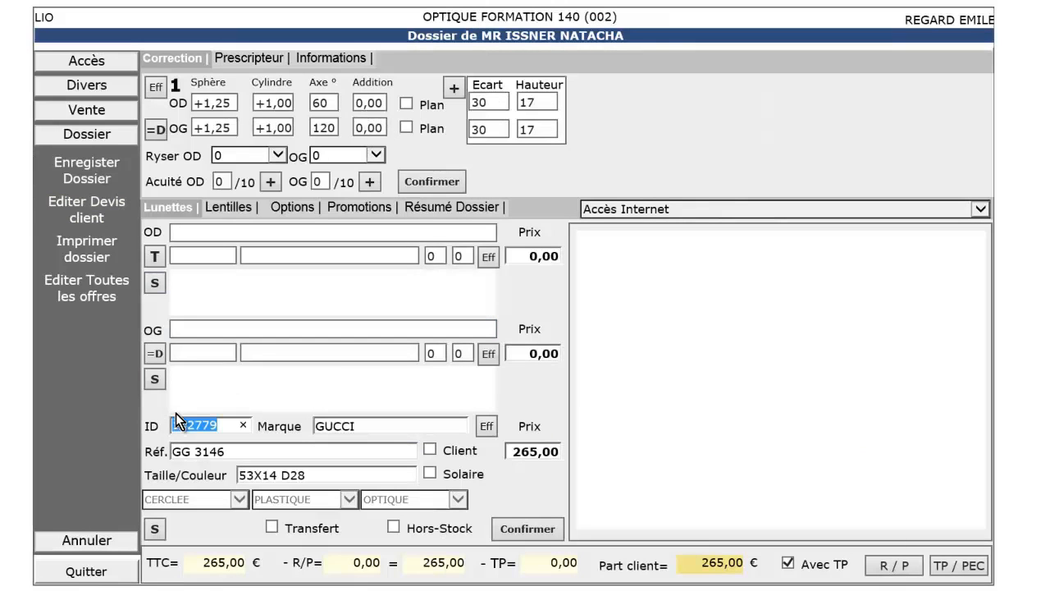
click(152, 258)
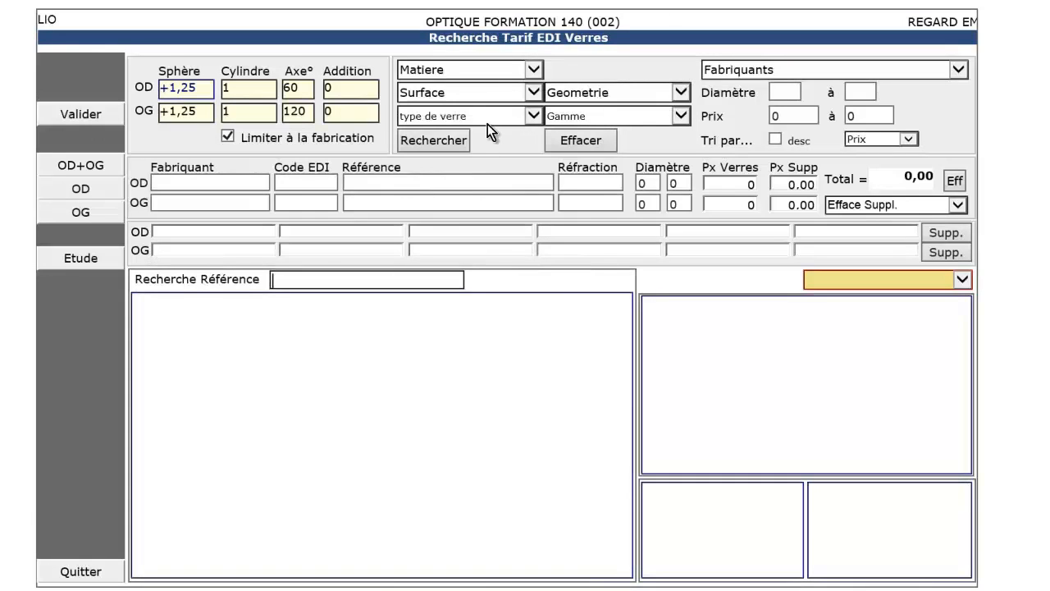
click(488, 124)
click(482, 188)
click(456, 141)
click(273, 335)
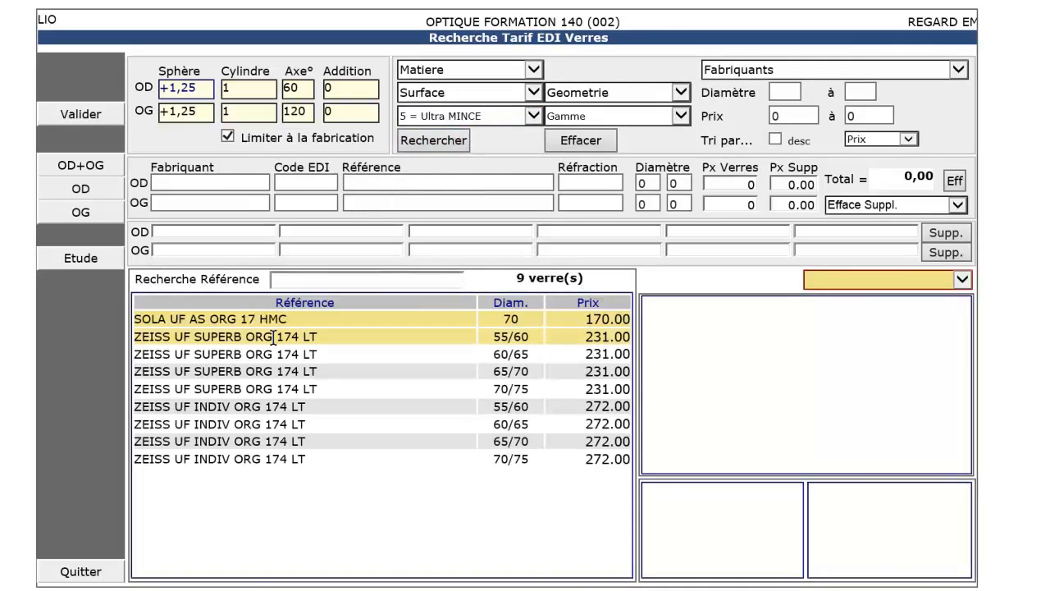
click(95, 115)
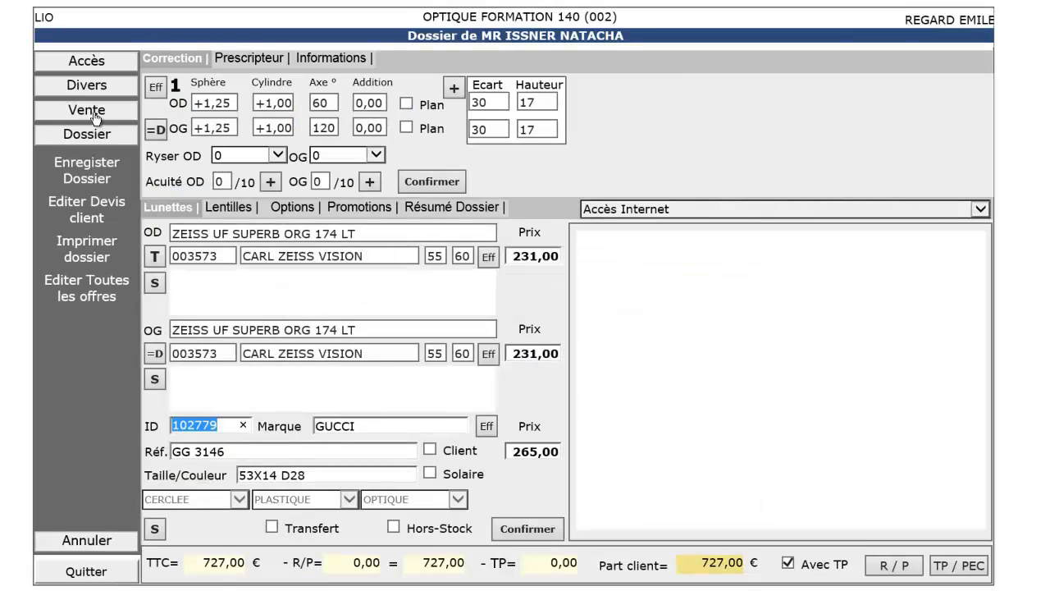
Step: Apply CMU net prices so RO pays 6,10 € and RC1 54,27 €, leaving 0,00 € for the client, then invoice
click(519, 530)
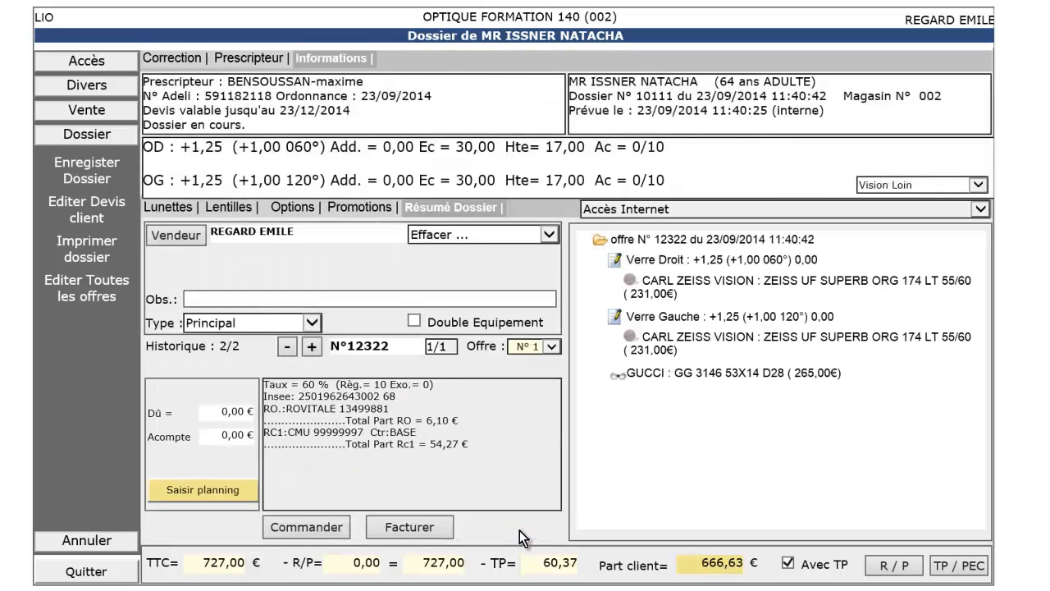
click(958, 573)
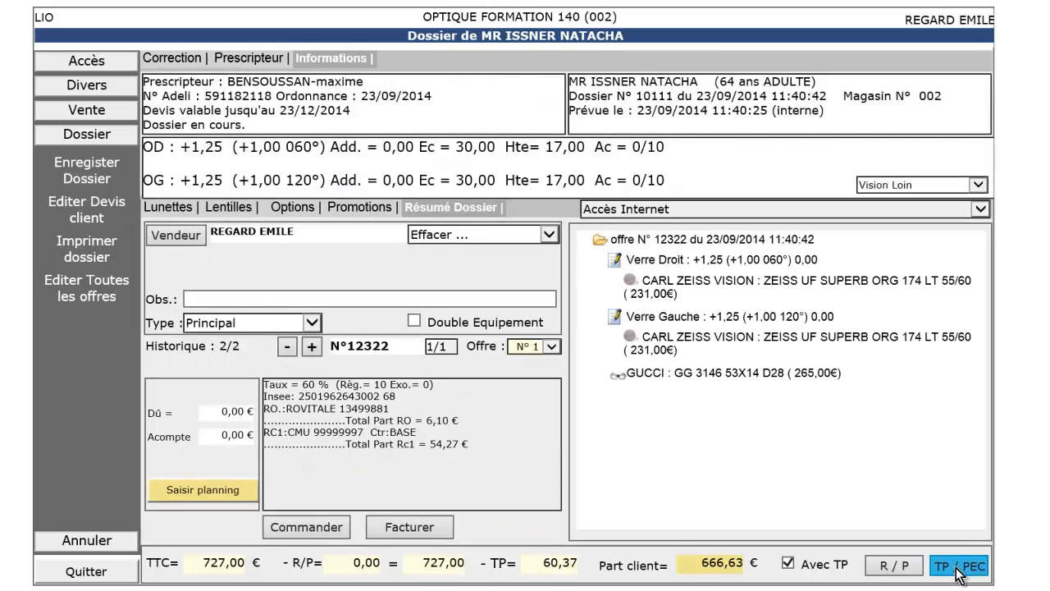
click(959, 572)
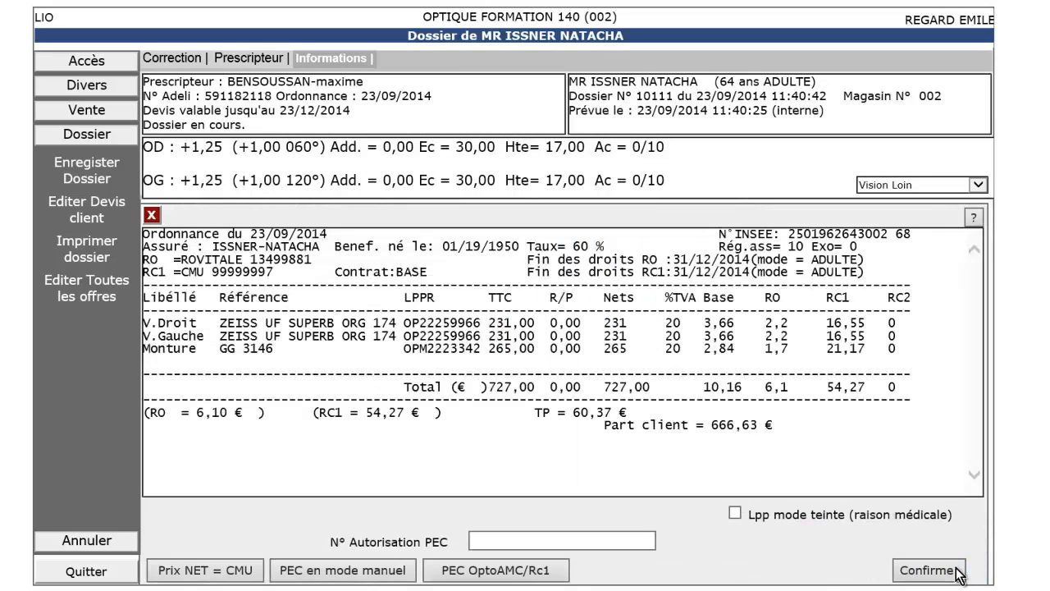
click(205, 572)
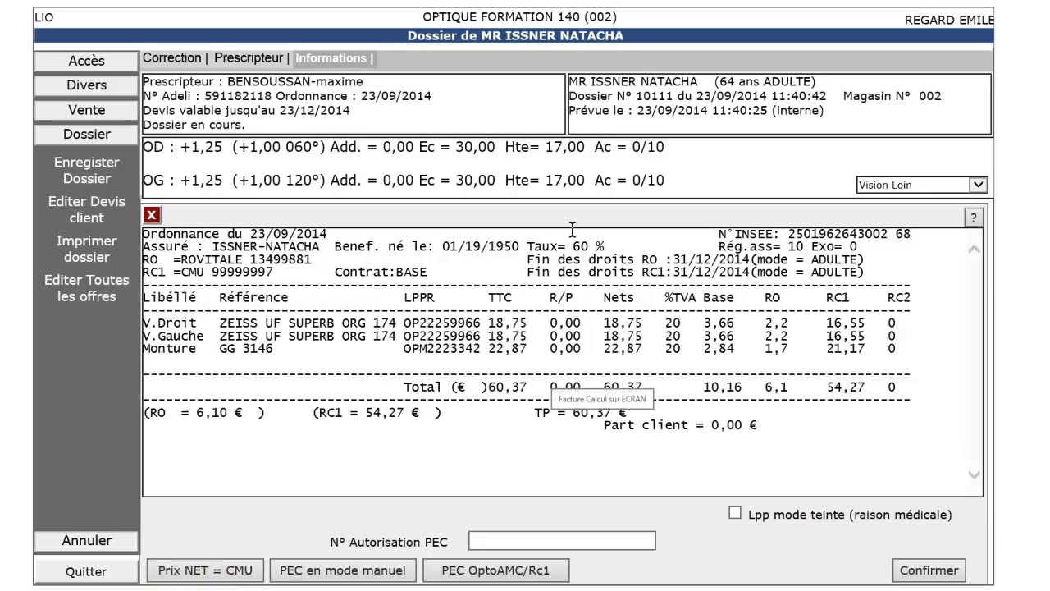
click(916, 574)
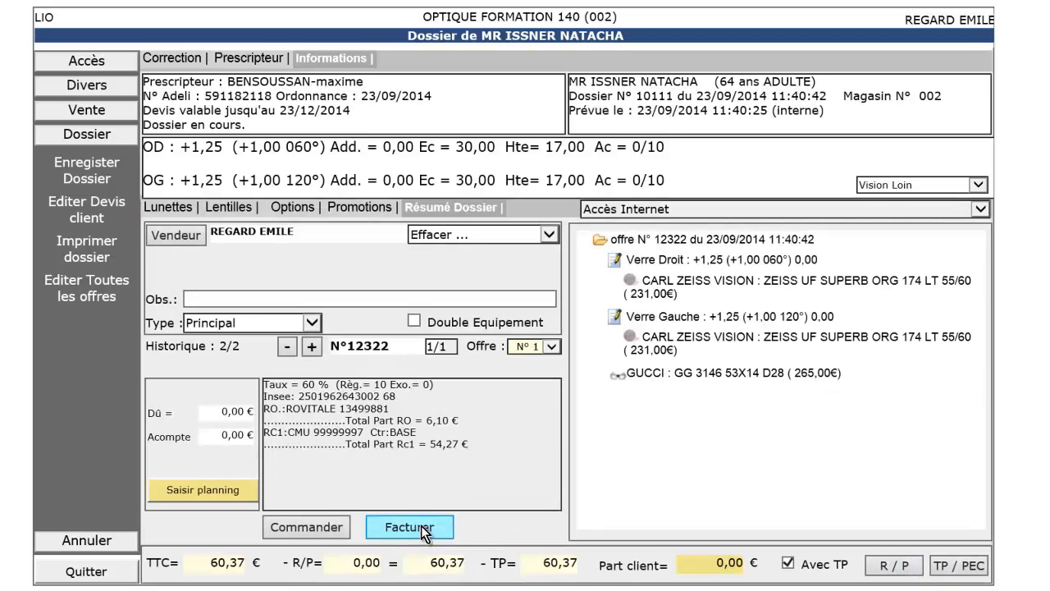
click(423, 532)
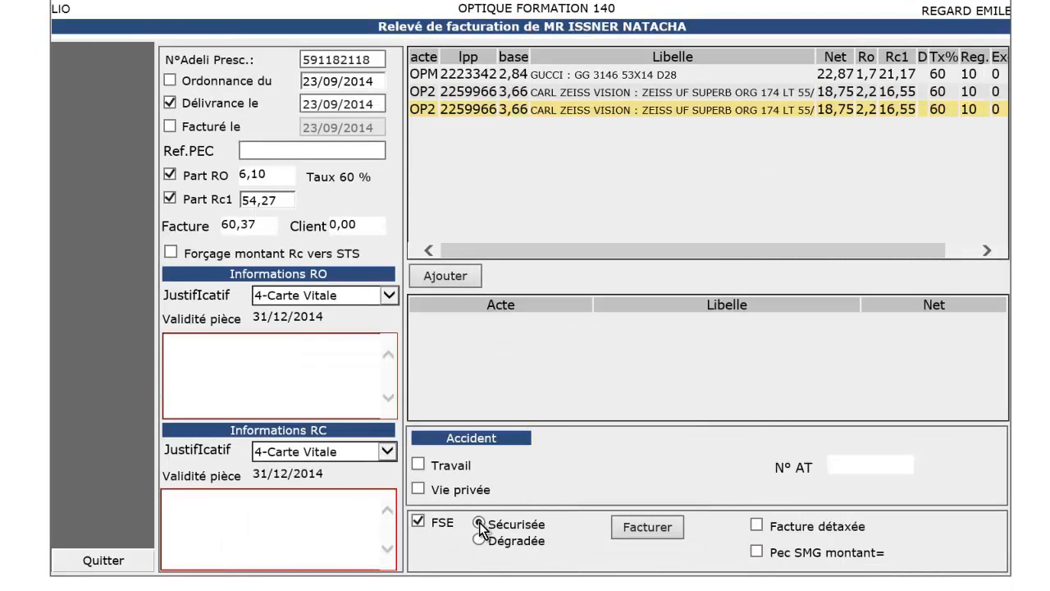
Step: Launch secured FSE billing, declare no private-life accident, accept the STS pricing and confirm the invoice
click(672, 530)
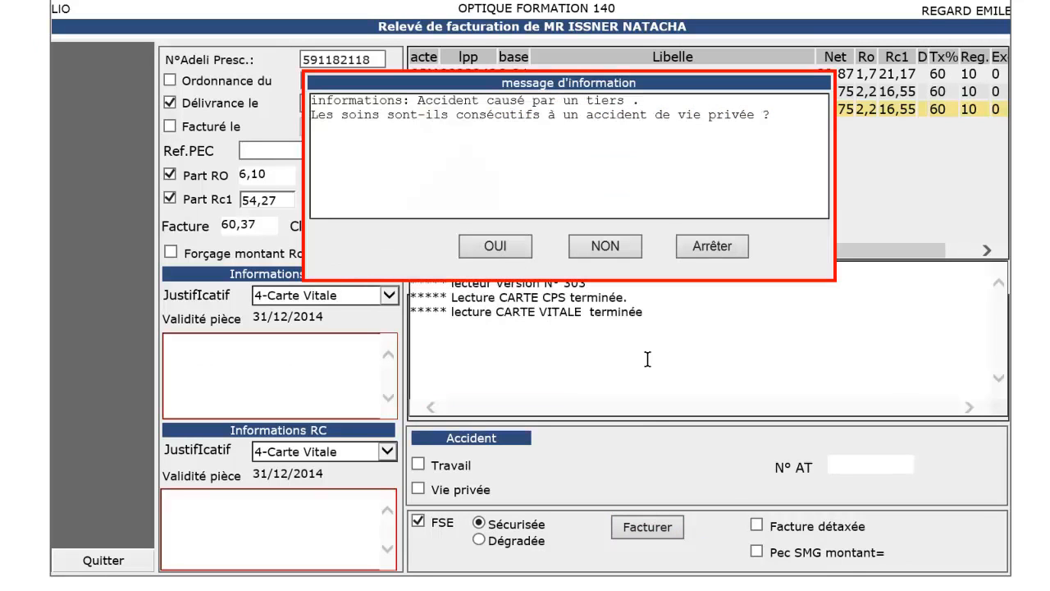
click(608, 249)
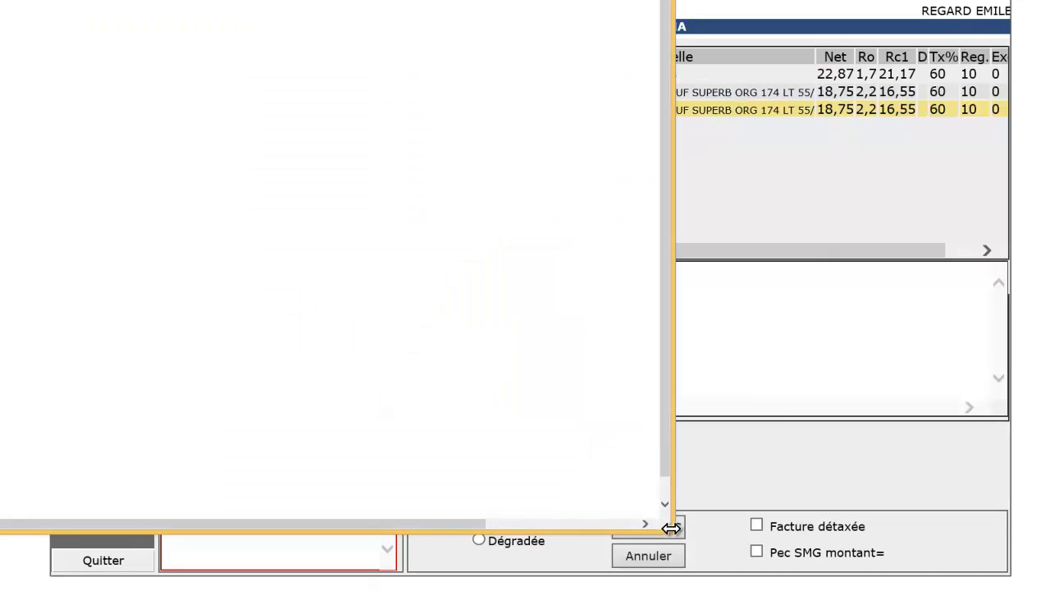
drag(672, 530, 836, 533)
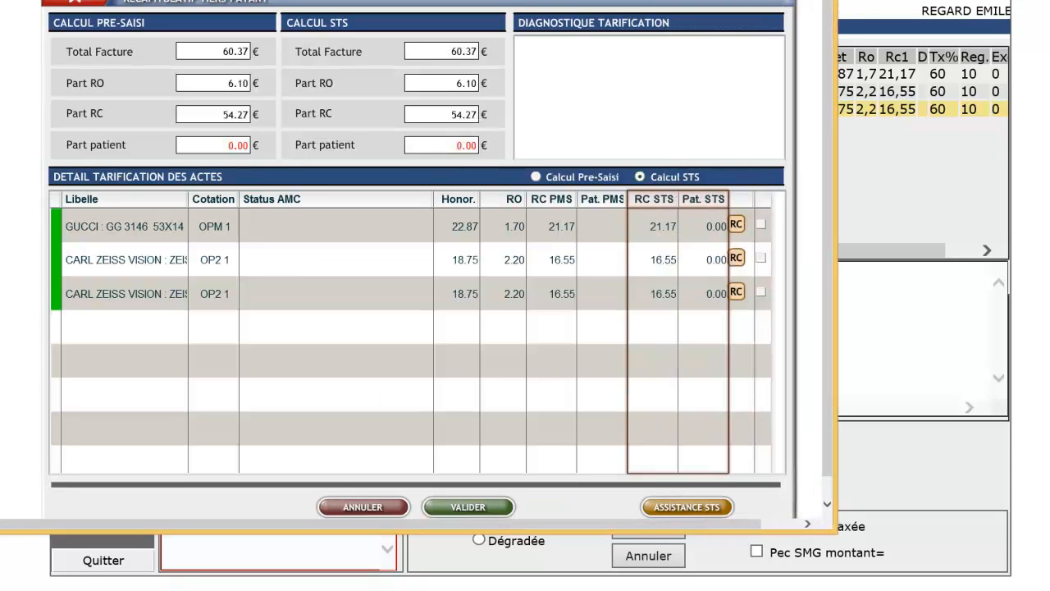
click(481, 508)
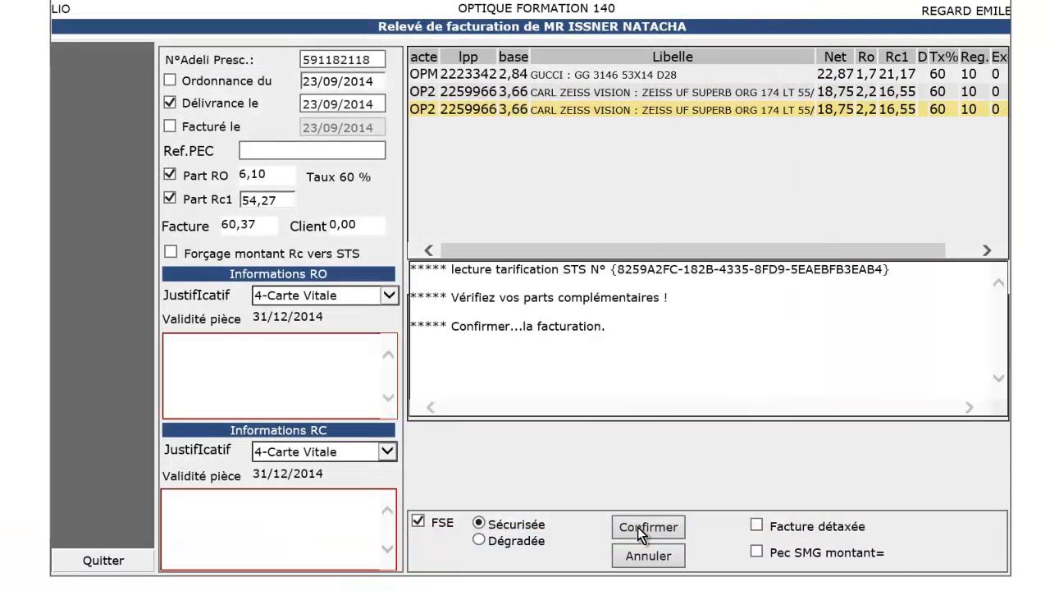
click(638, 527)
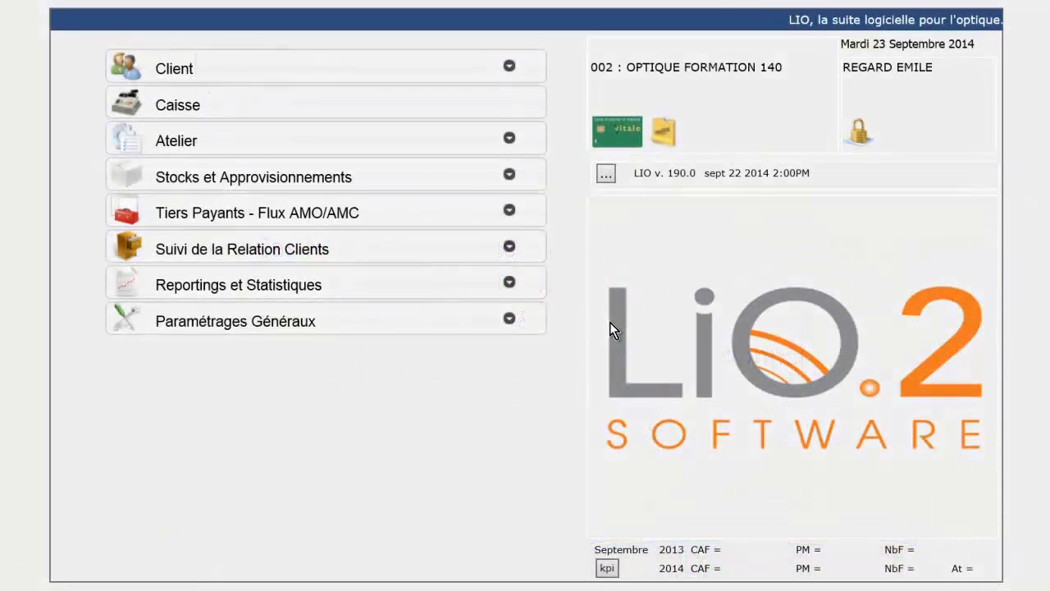
Step: Read the Vitale card from the main menu to show the beneficiary with 60 % compulsory cover
click(620, 138)
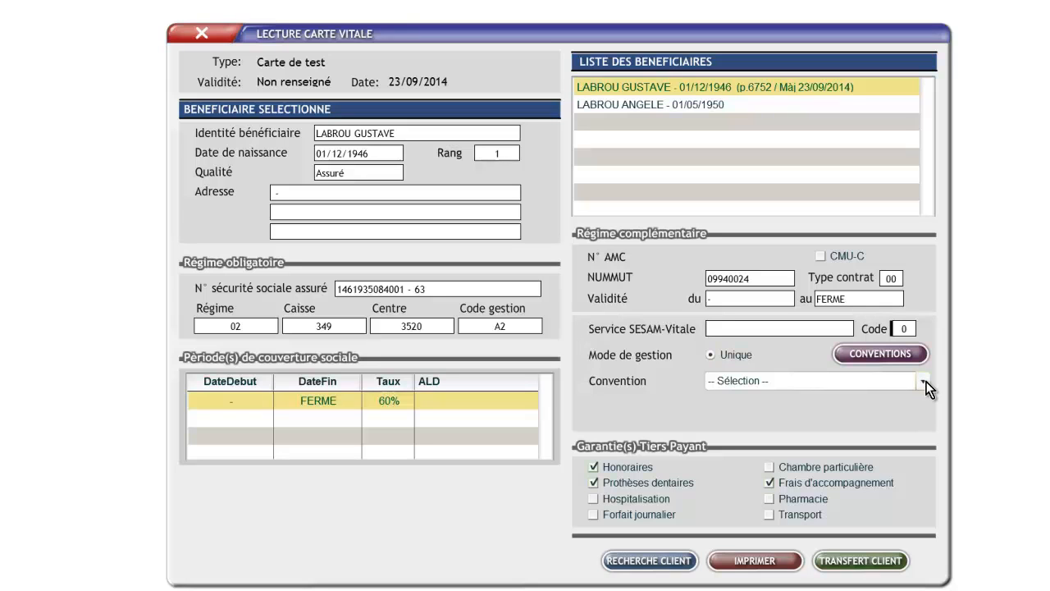
Step: Choose convention 02 - RAM-GAMEX - RAM-GAMEX - RO (T.P.) and transfer the card to the client record
click(924, 383)
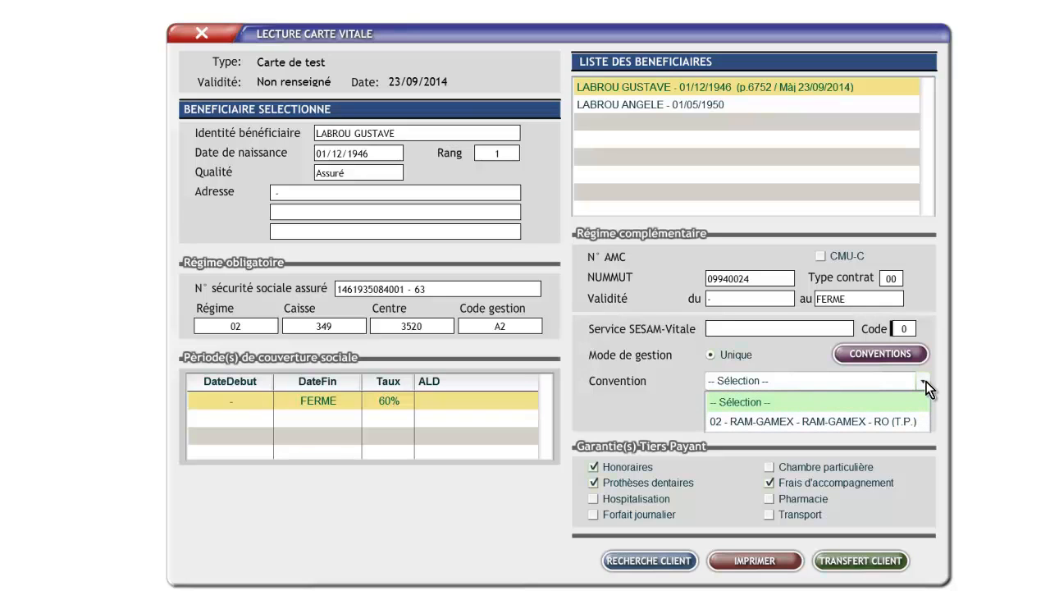
click(894, 420)
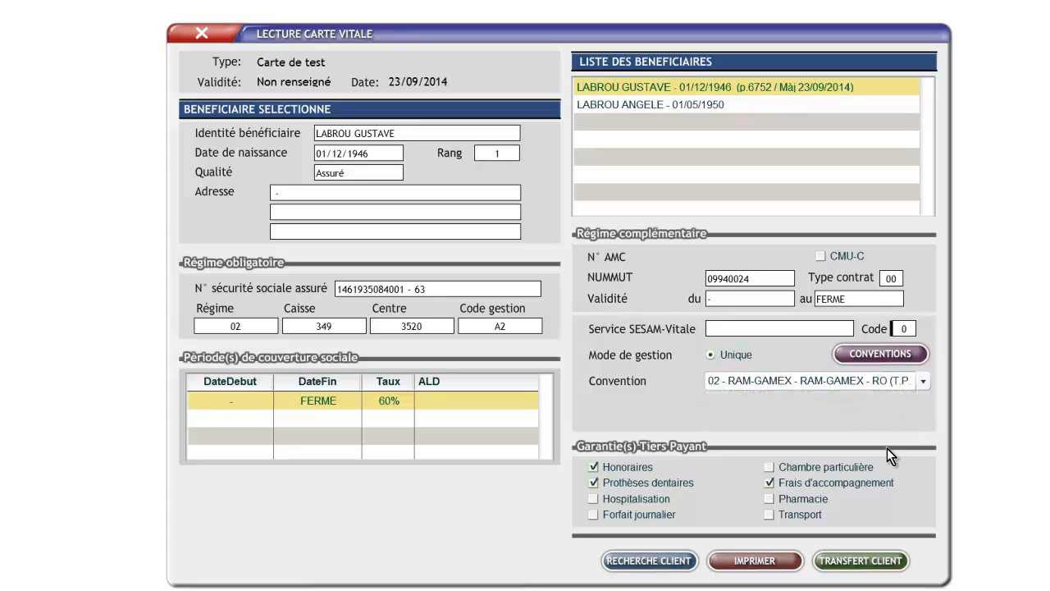
click(859, 561)
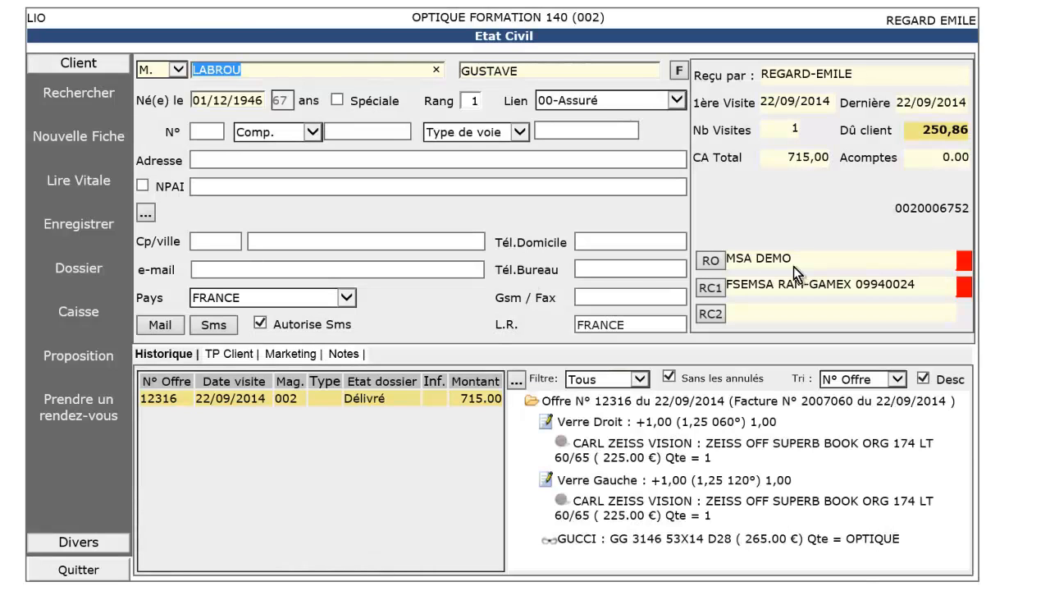
Step: Set the MSA DEMO mandatory rights end date to 31 December, then open the FSEMSA RAM-GAMEX complementary details
click(712, 261)
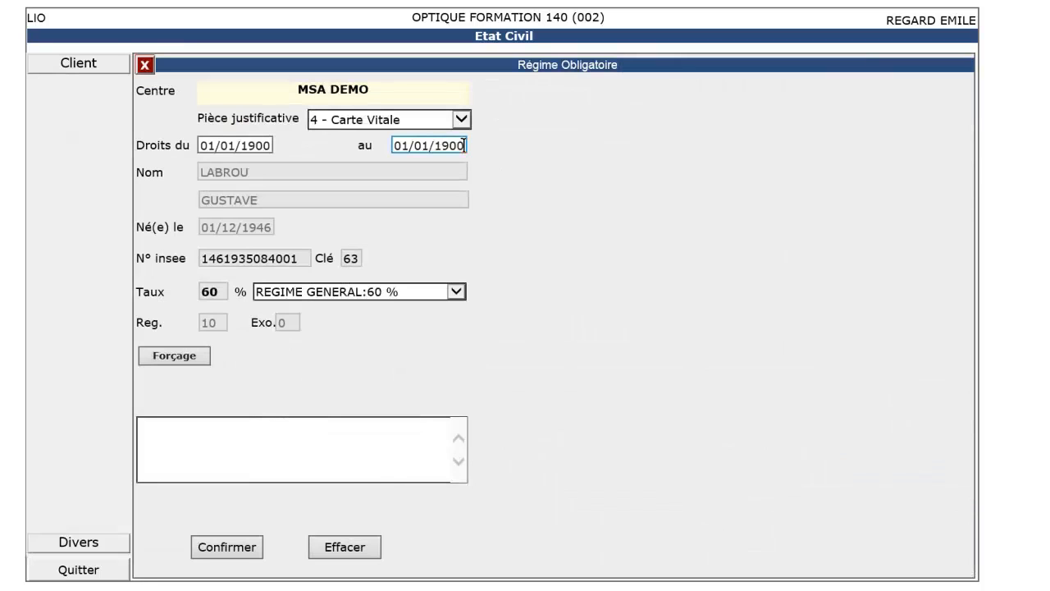
drag(459, 145, 345, 146)
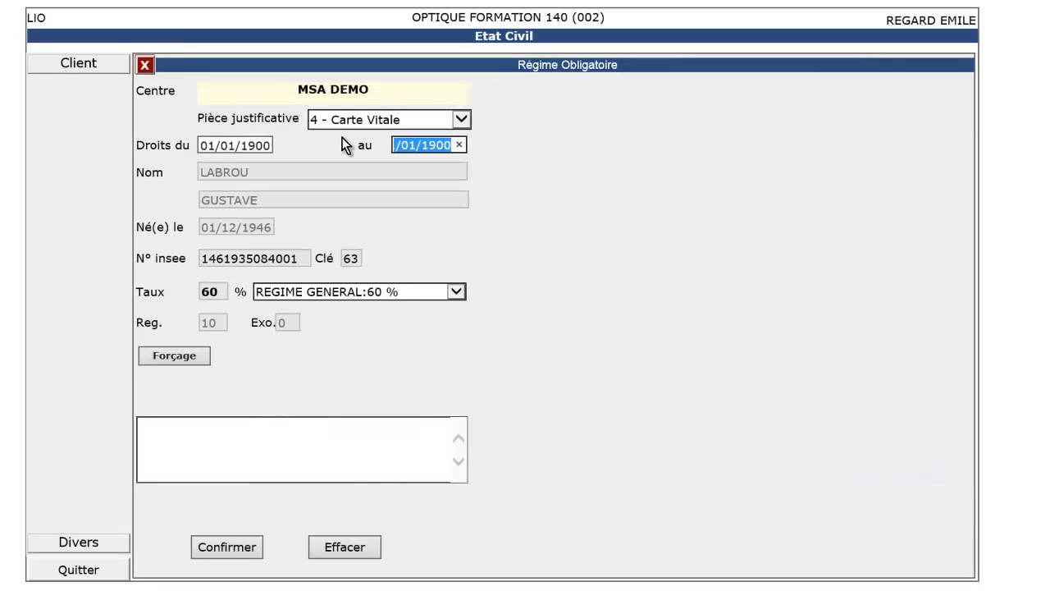
text(31/12/2)
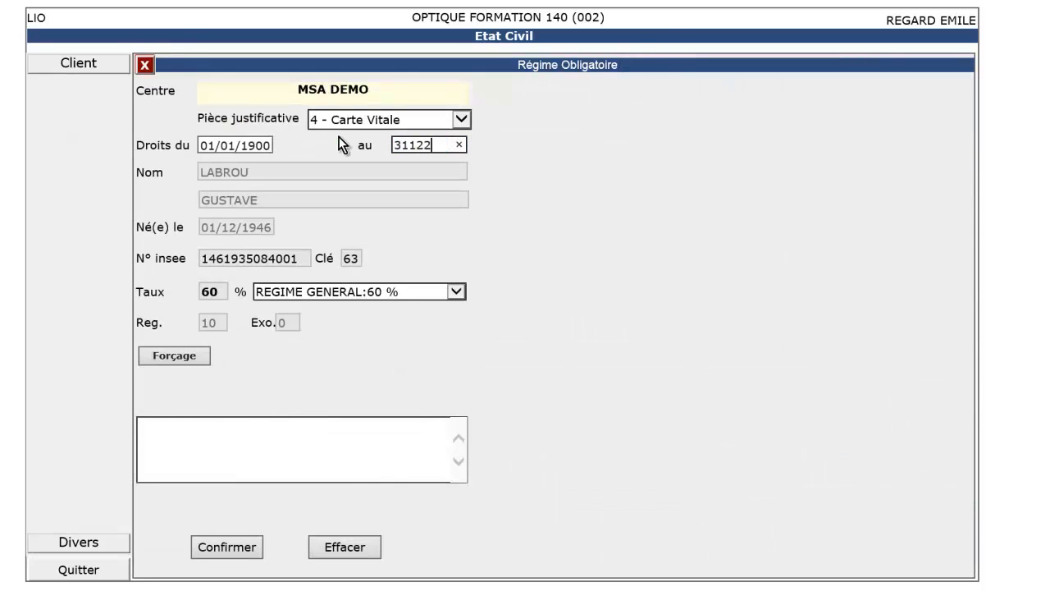
text(01)
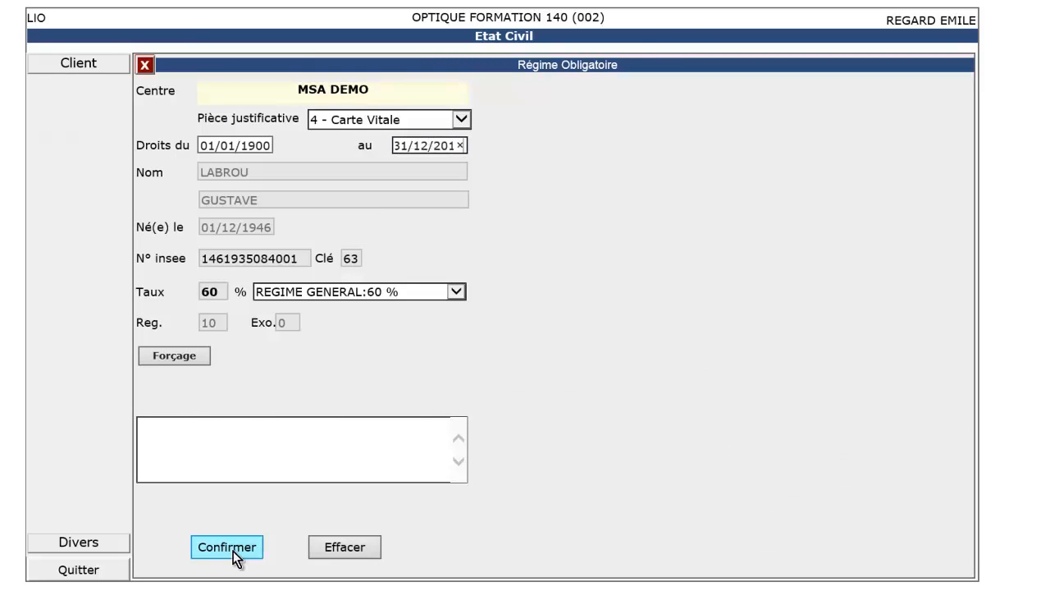
click(234, 550)
click(713, 293)
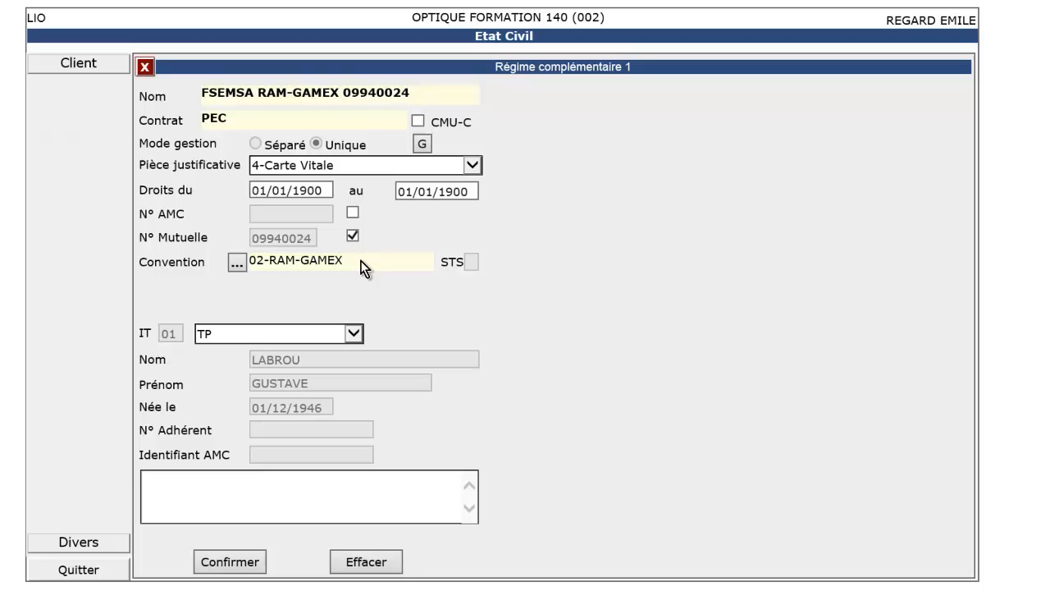
Step: Enter 31/12/2014 as the FSEMSA RAM-GAMEX rights end date and confirm it
click(238, 265)
click(472, 197)
text(3)
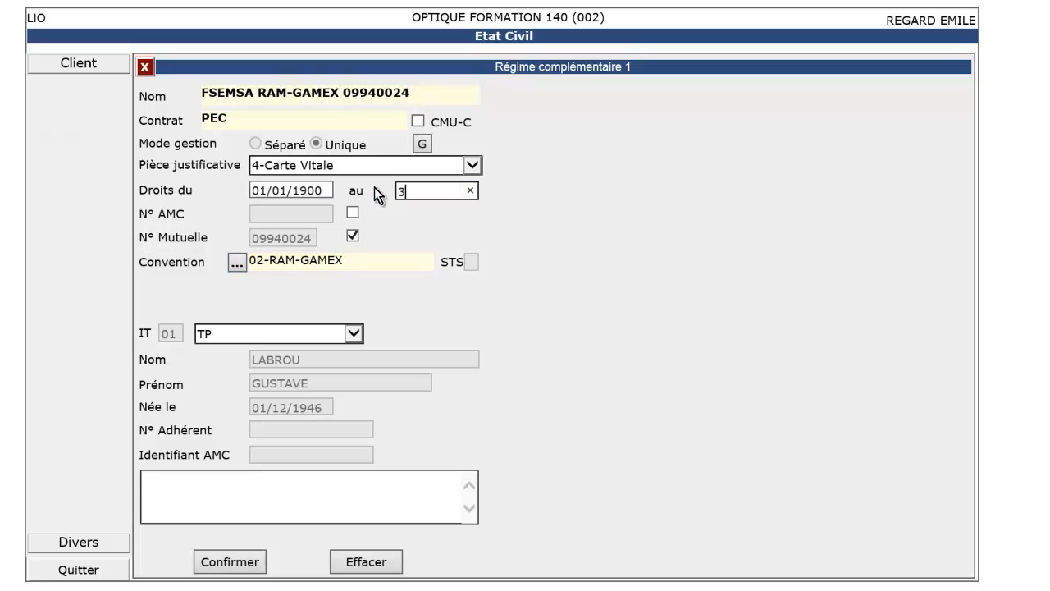
text(1/12/2014)
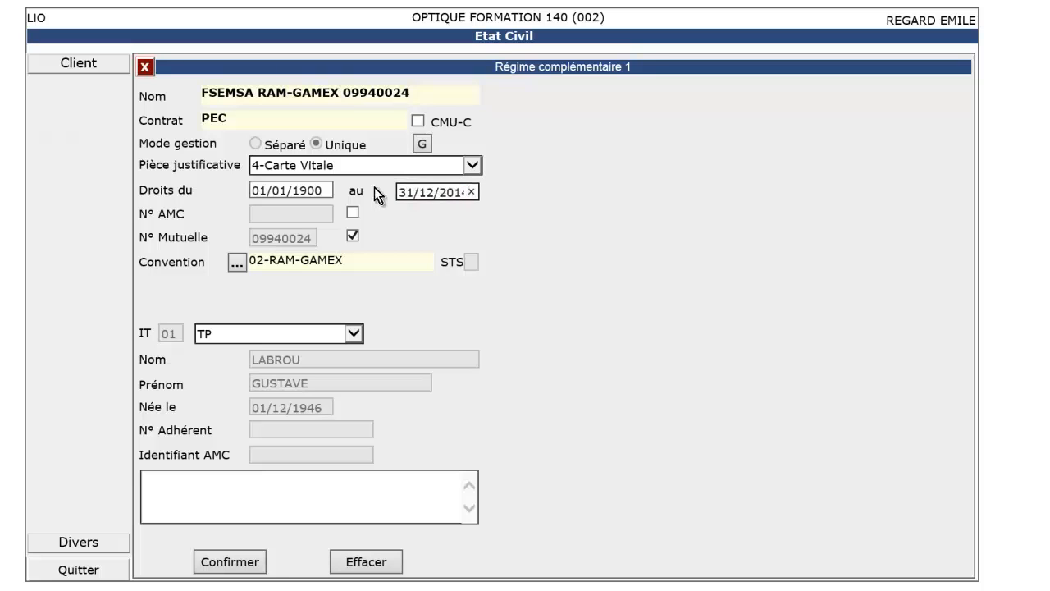
click(242, 563)
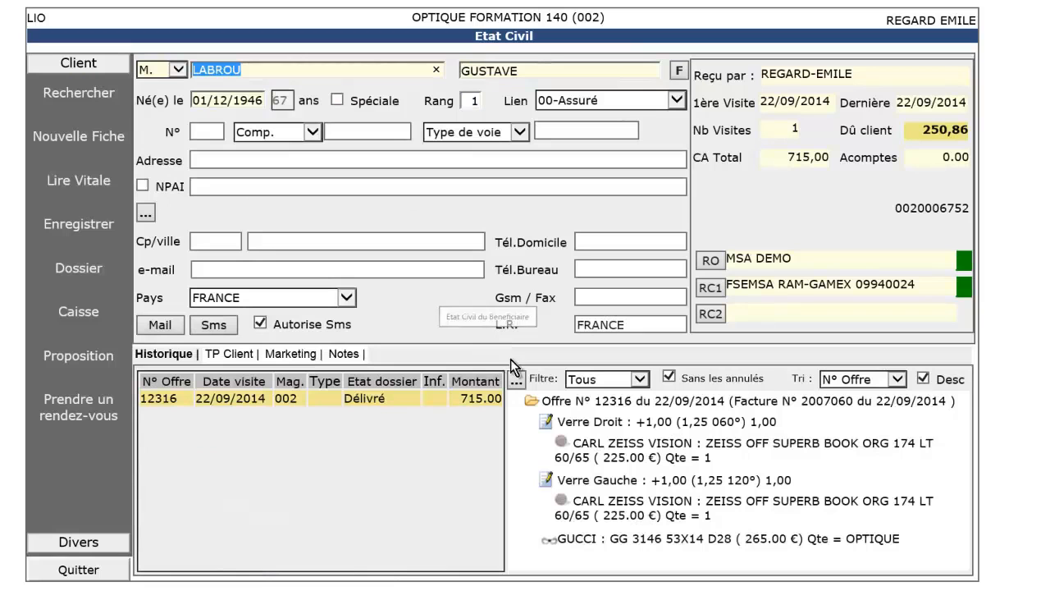
Step: Start a new prescription of +1,25 sphere, +1,00 cylinder at axis 60, mirrored to the left eye, addition 1,00
click(515, 383)
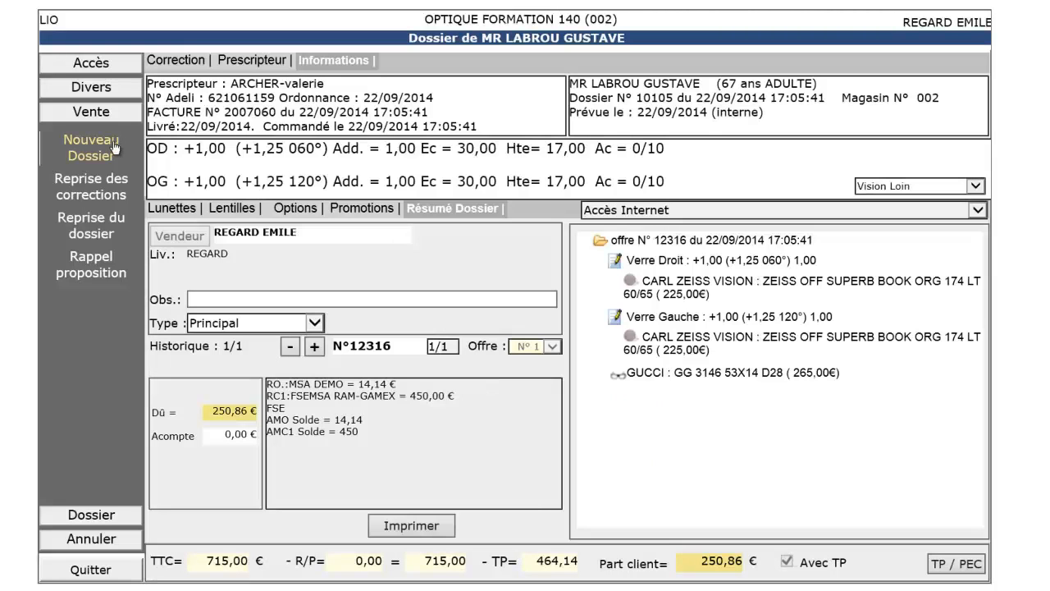
click(115, 148)
text(1.25)
key(Tab)
text(1)
key(Tab)
text(60)
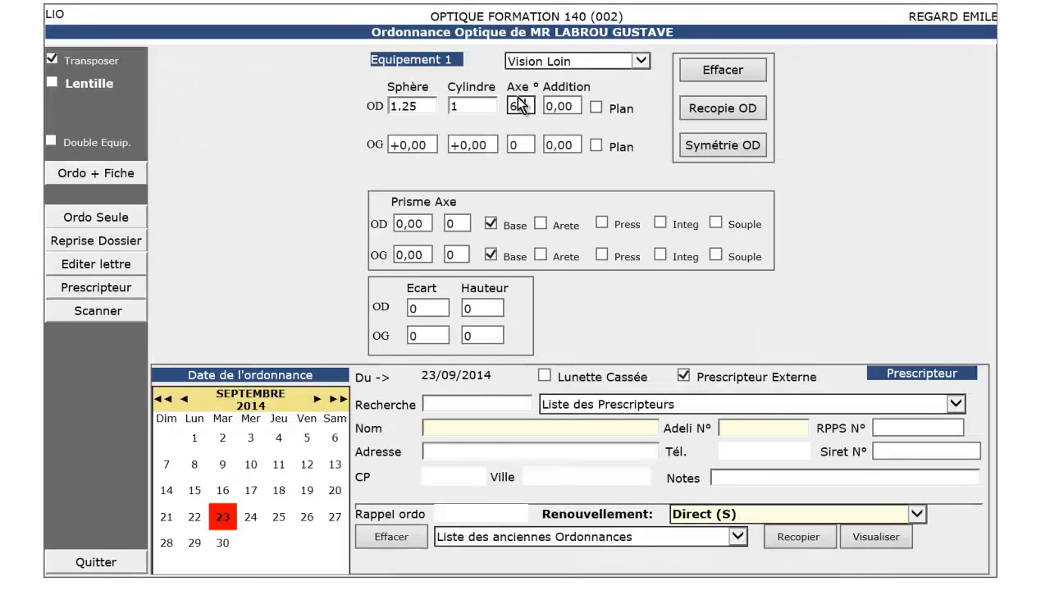
click(706, 142)
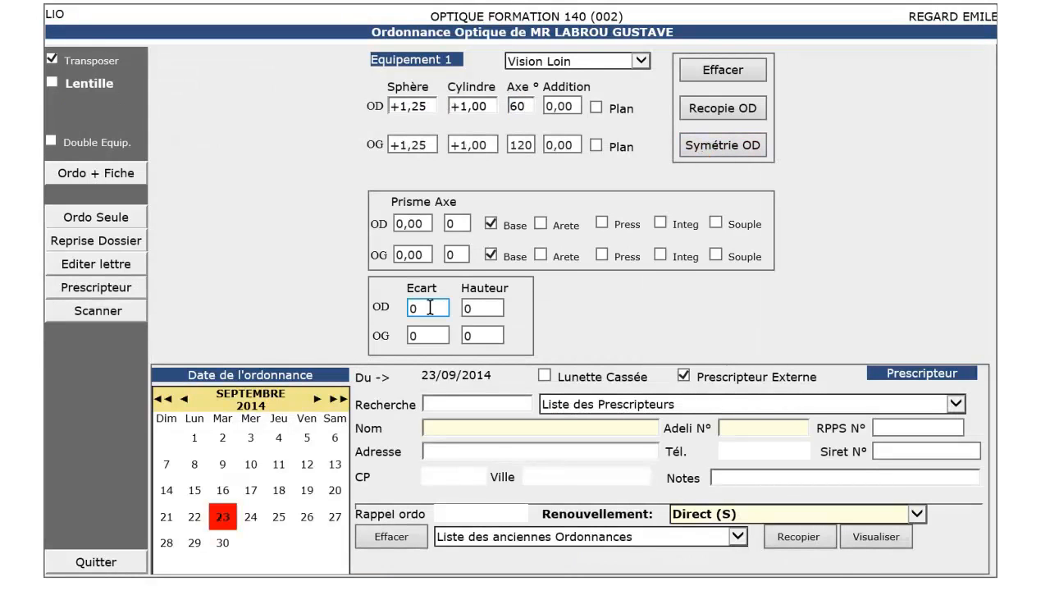
text(1)
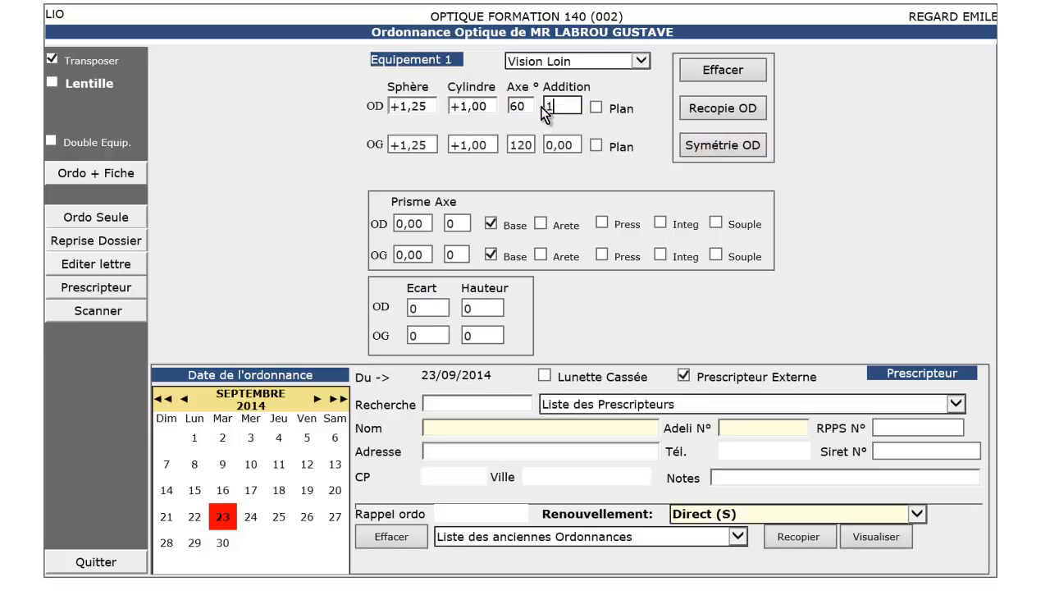
click(563, 144)
text(1)
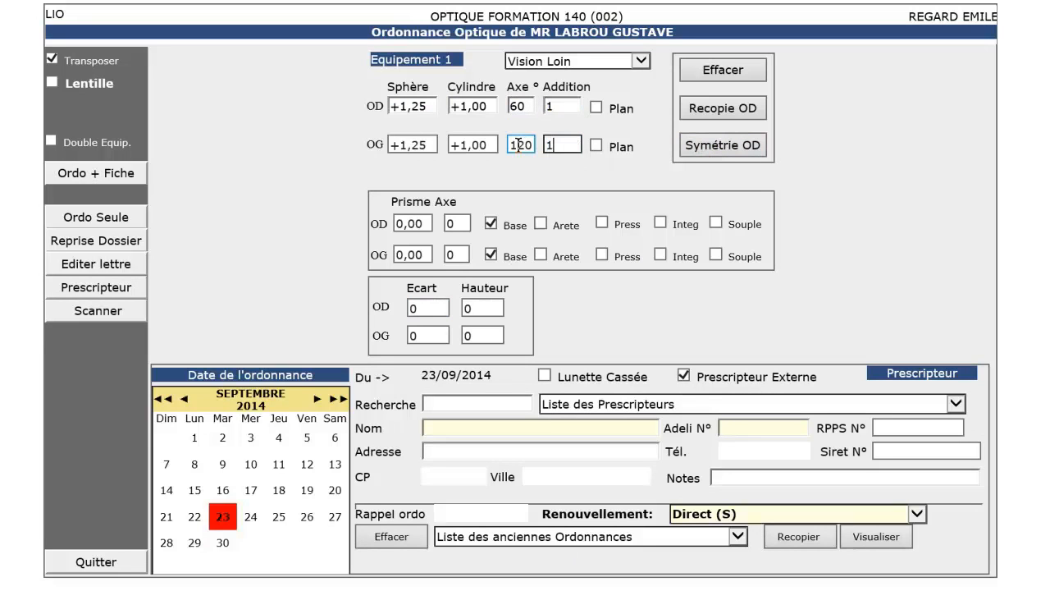
Step: Enter écart 30/30 and hauteur 17/17, choose the prescriber, and save with Ordo + Fiche
click(420, 308)
text(30)
key(Tab)
text(30)
key(Tab)
text(17)
key(Tab)
text(17)
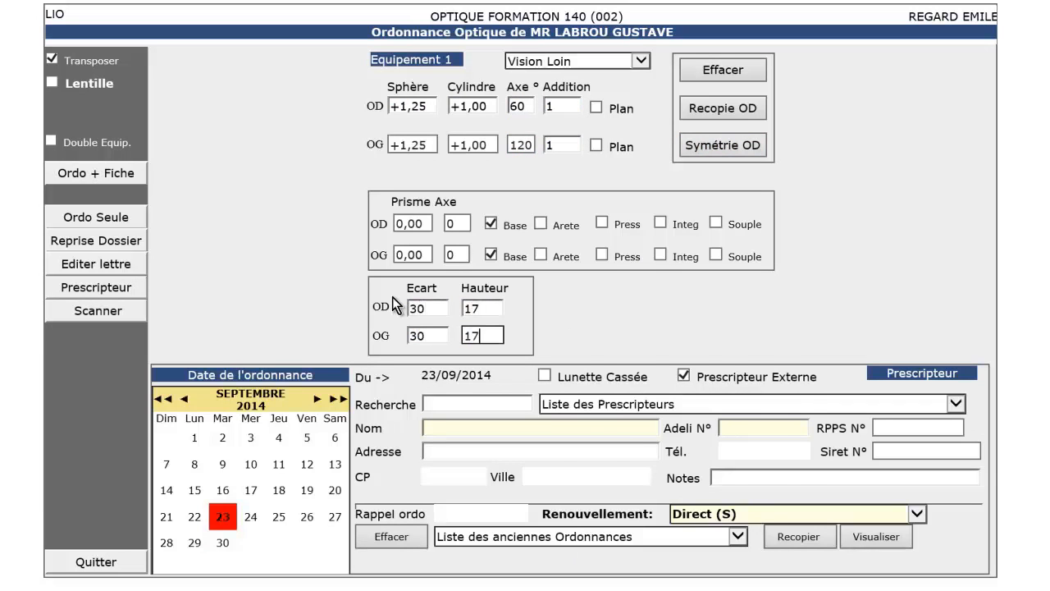
click(667, 402)
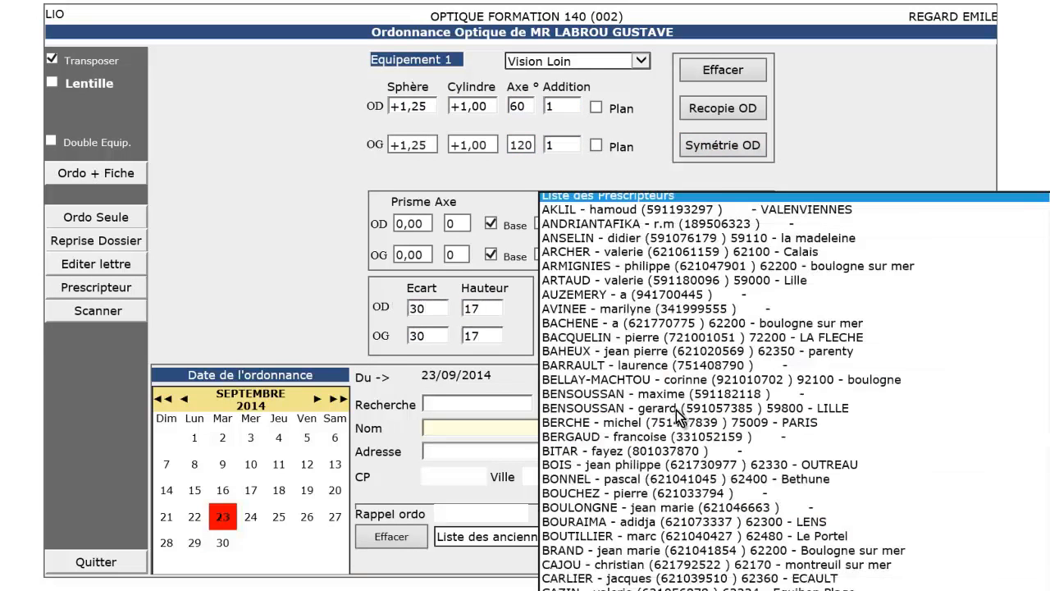
click(666, 252)
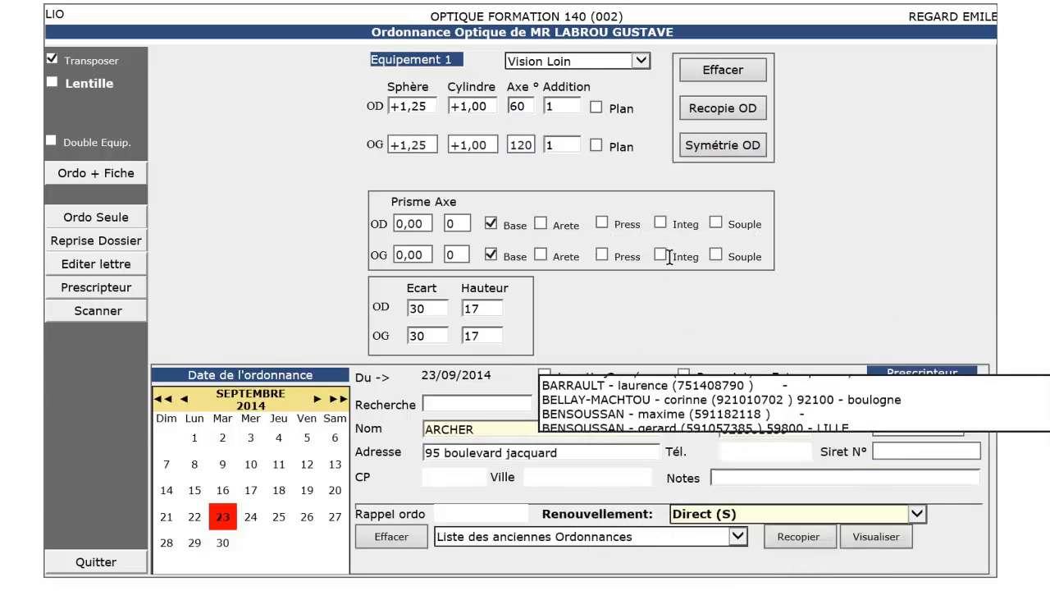
click(110, 174)
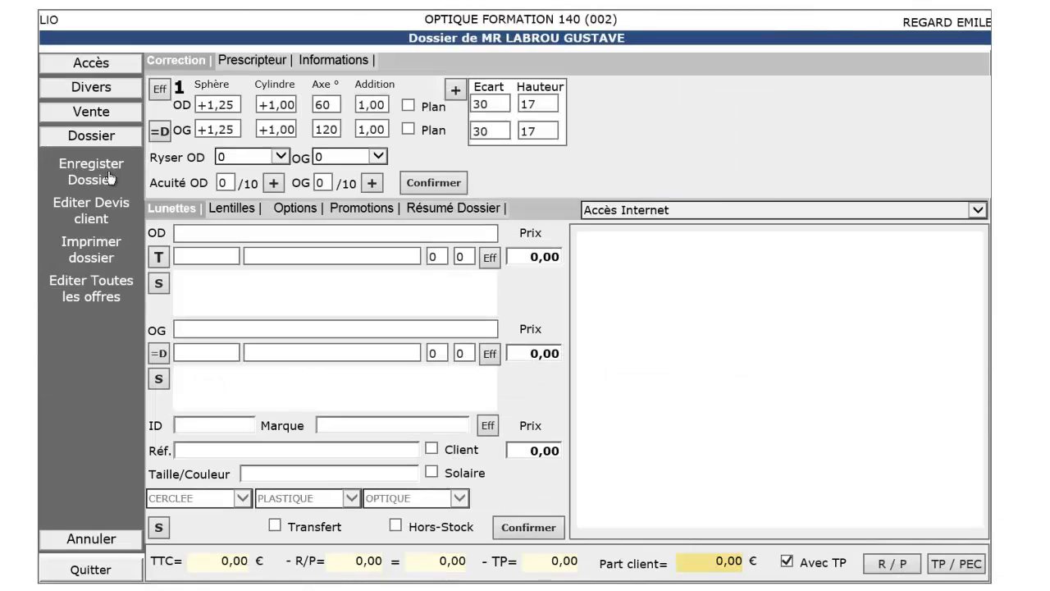
Step: Add frame 102779 (Gucci GG 3146) and Ultra MINCE Zeiss Off Superb Book lenses for both eyes
text(102779)
key(Return)
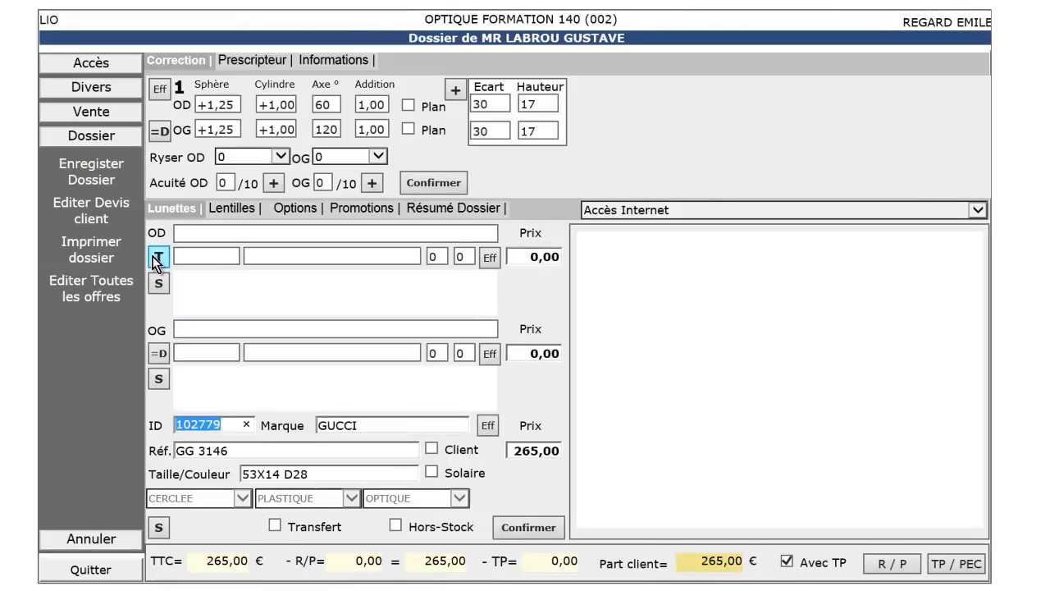
click(158, 259)
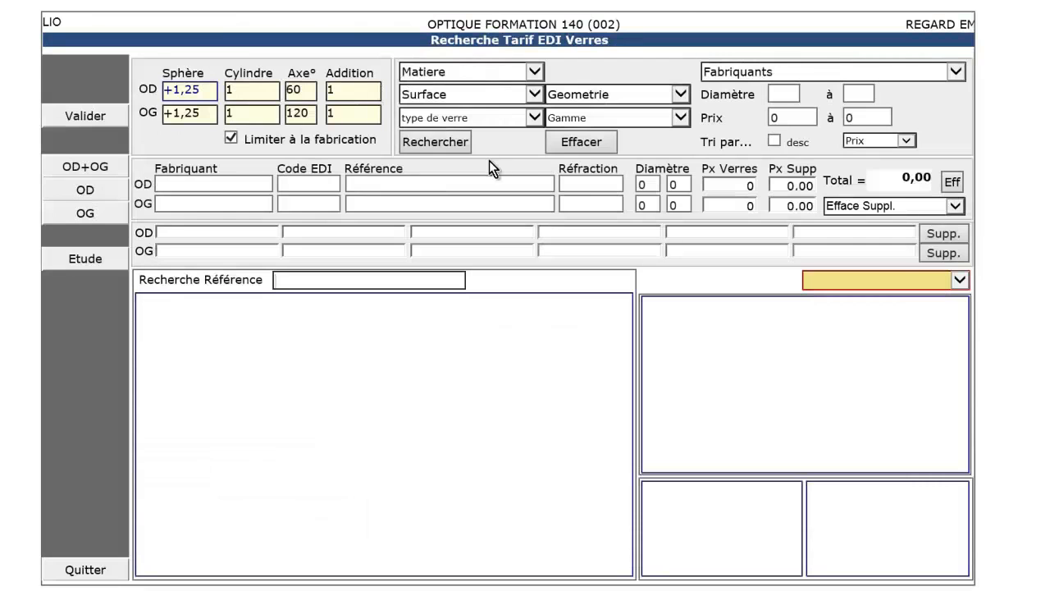
click(489, 115)
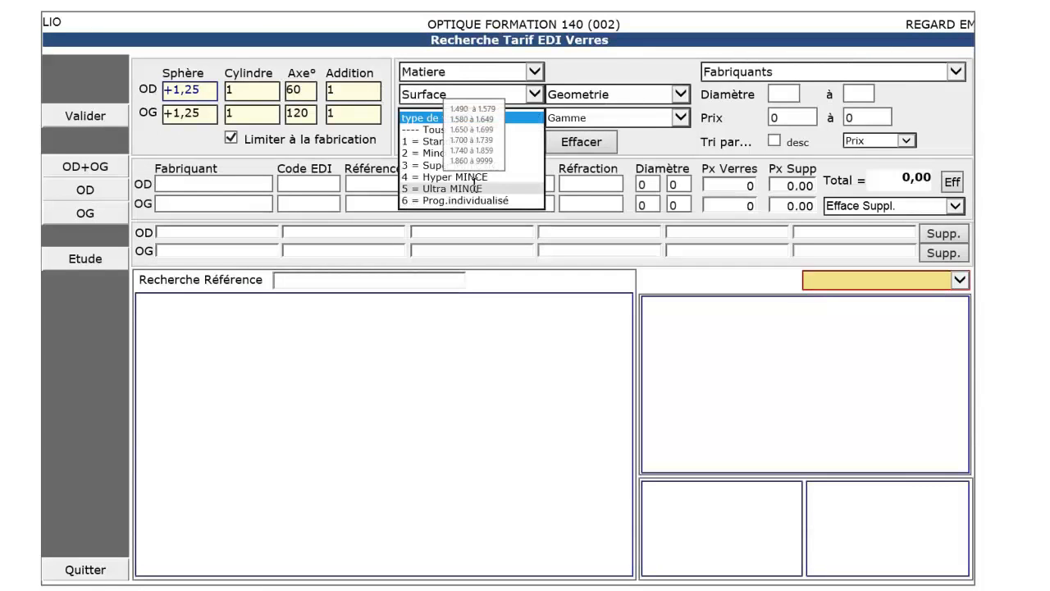
click(456, 188)
click(457, 140)
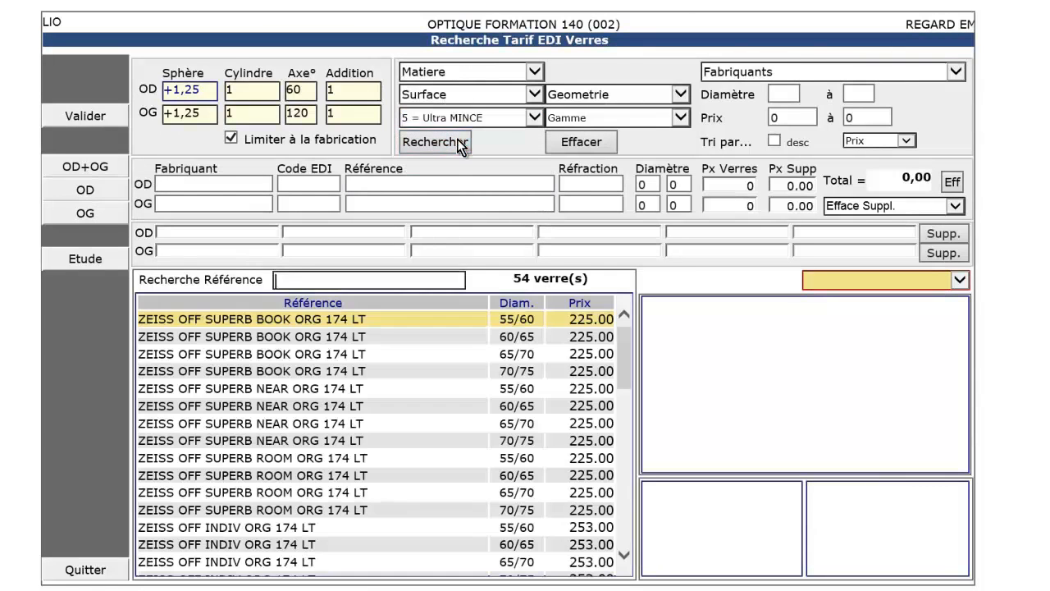
double_click(269, 320)
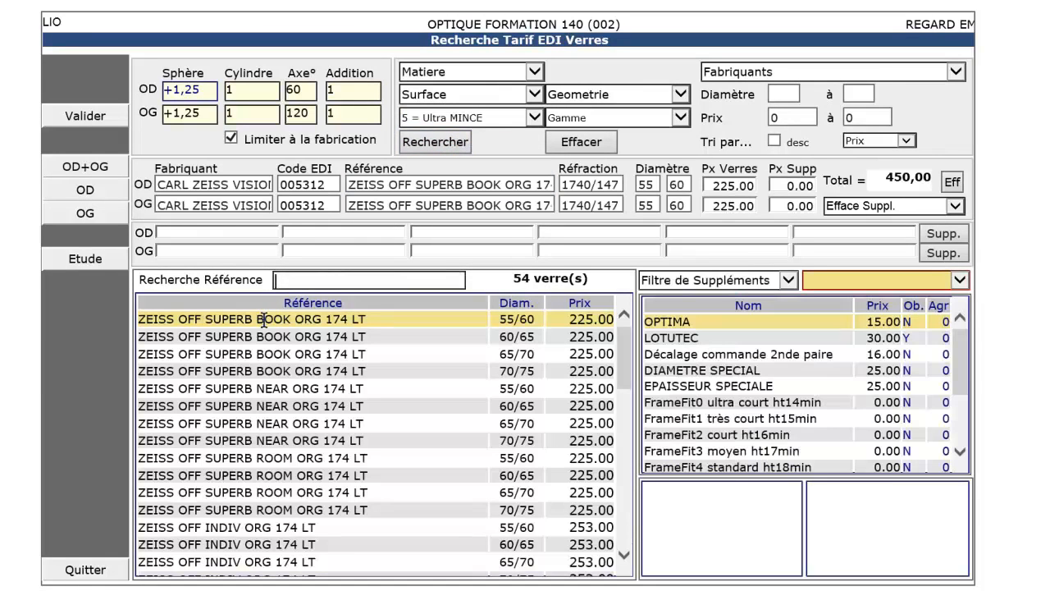
click(93, 122)
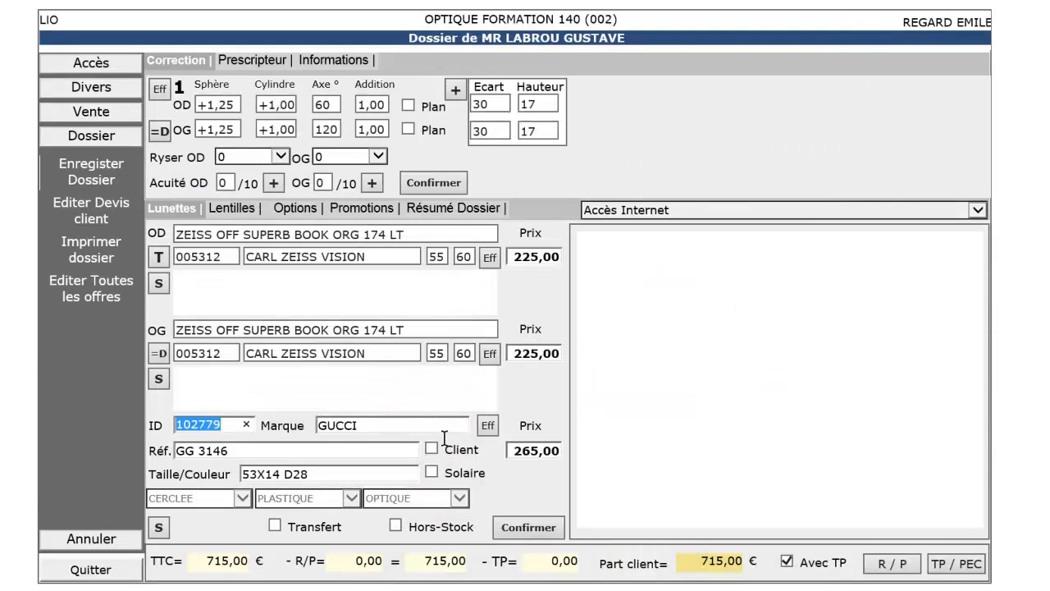
Step: Confirm the equipment and enter manual PEC amounts of 10 € OD, 10 € OG and 50 € frame
click(523, 529)
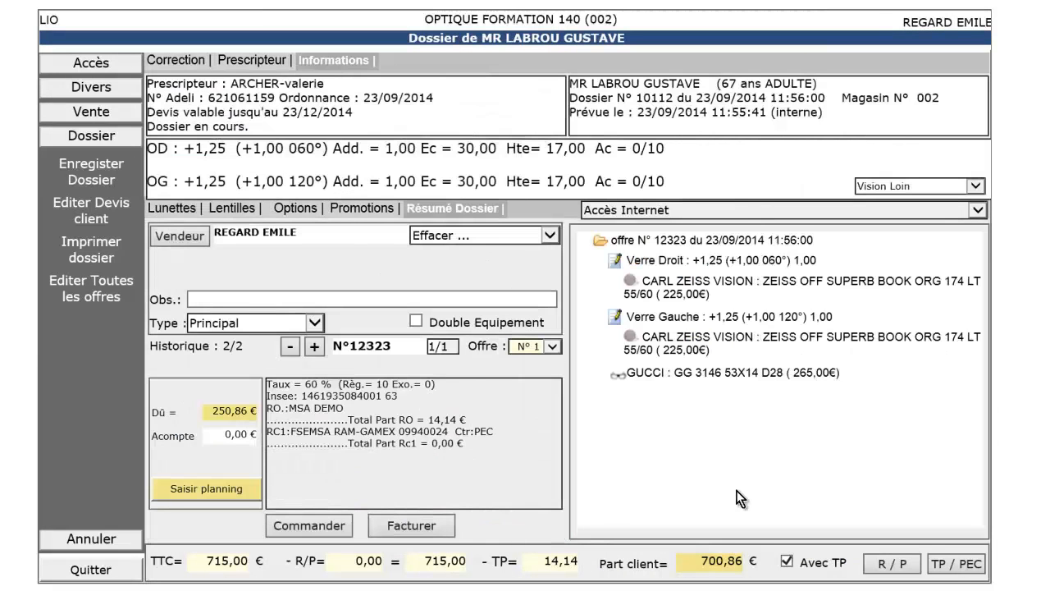
click(954, 565)
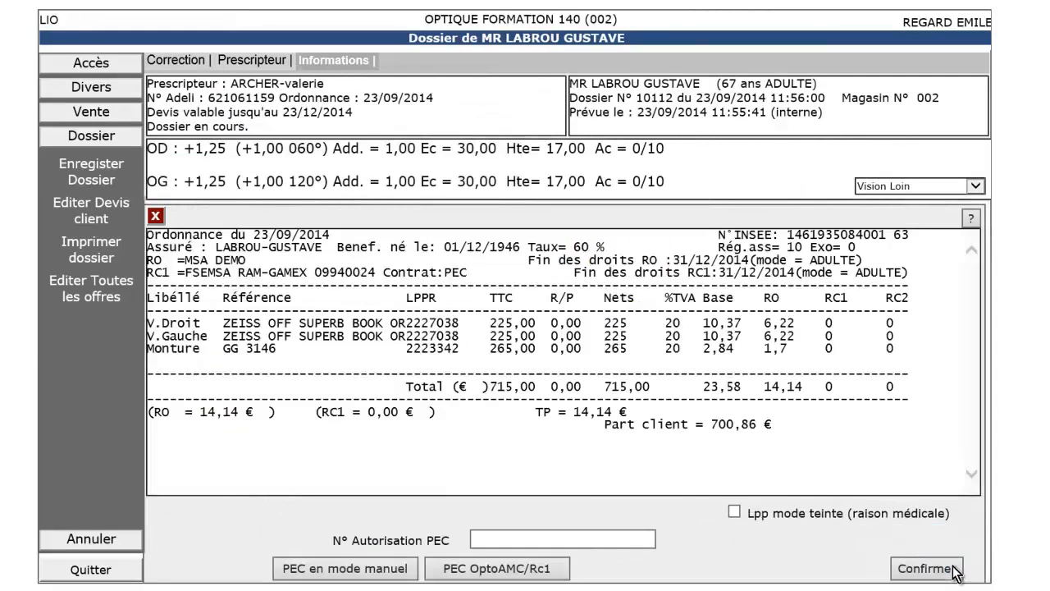
click(325, 568)
click(517, 300)
text(10)
key(Tab)
text(10)
key(Tab)
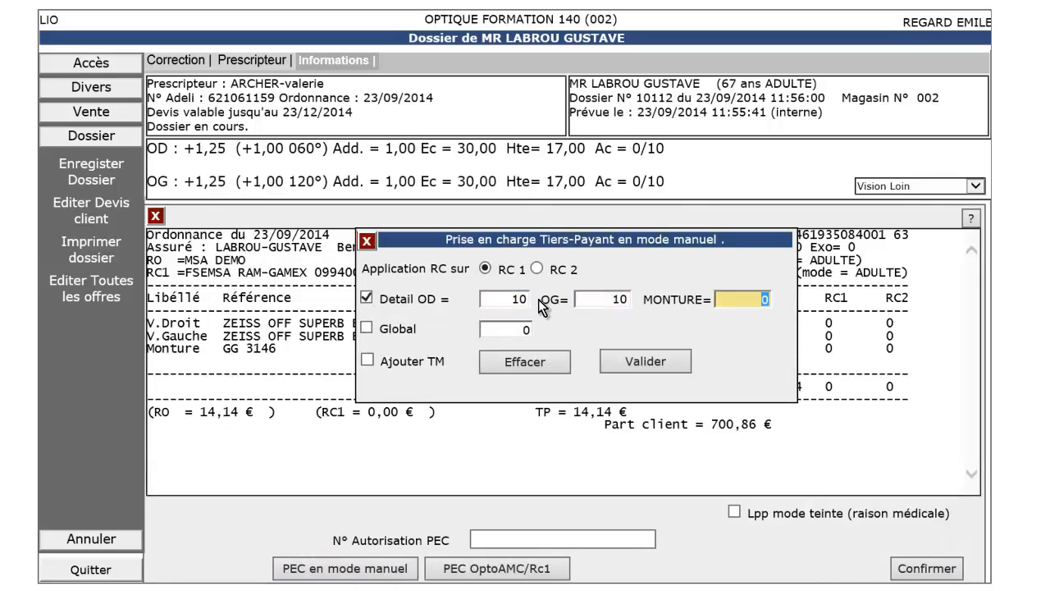
text(50)
click(640, 364)
Step: Enter the authorisation number, confirm the coverage, and start invoicing the dossier
text(1)
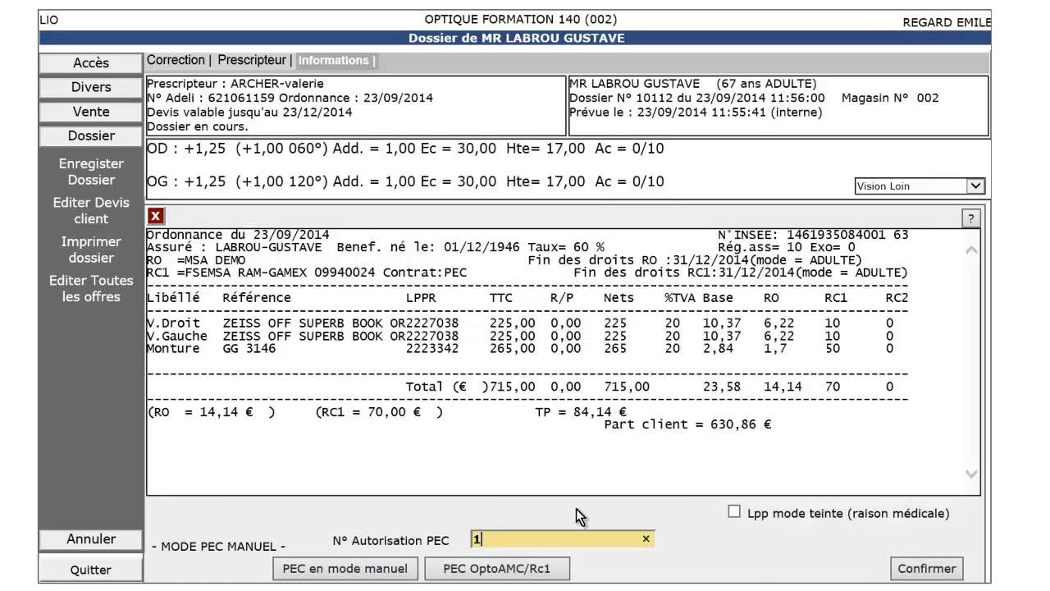
text(2345678)
click(903, 566)
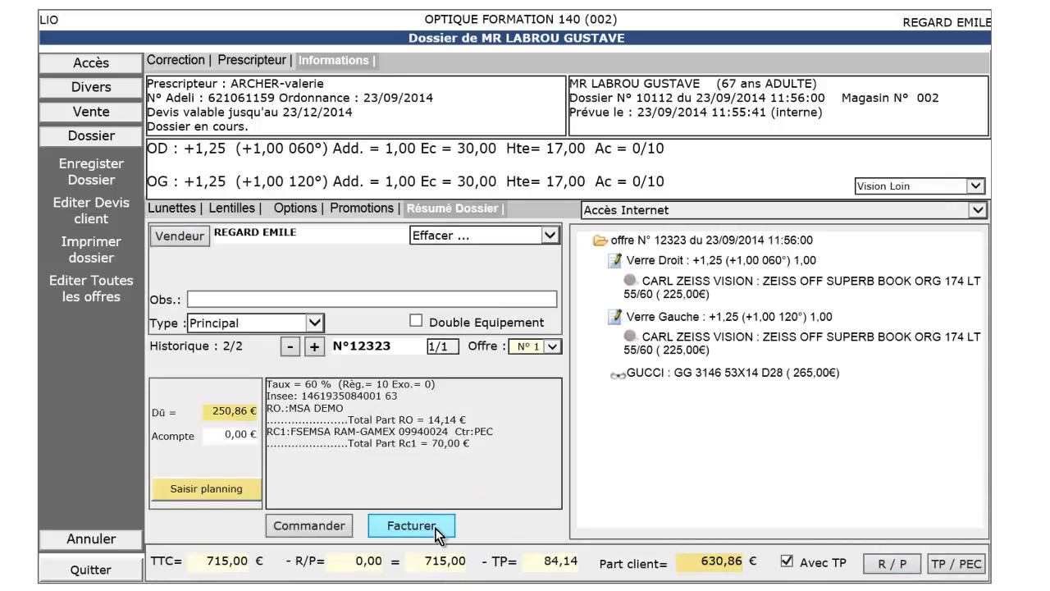
click(436, 529)
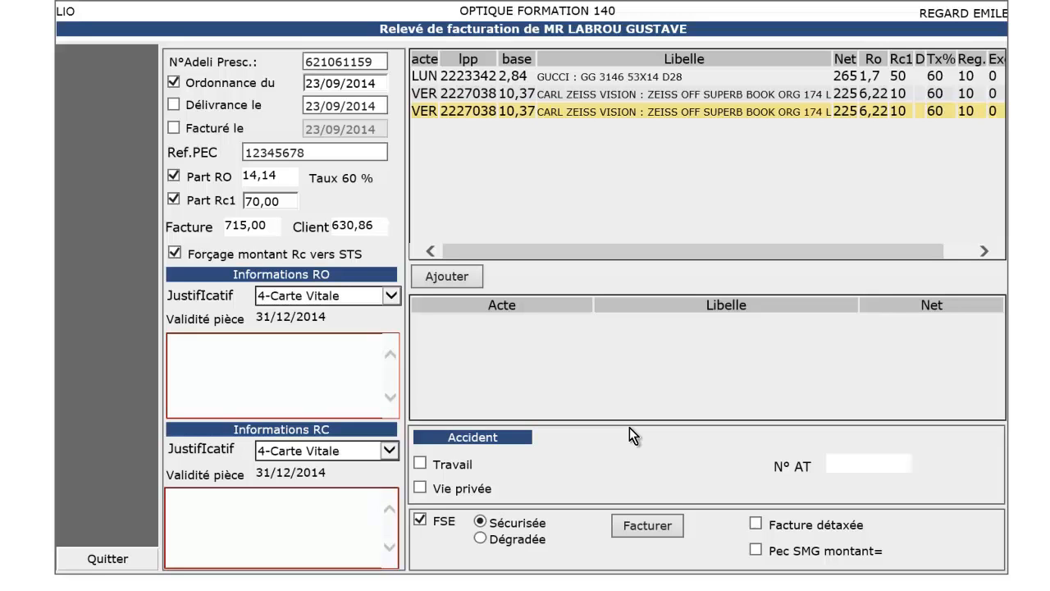
Step: Submit the FSE invoice, answering NON to the private-life accident question
click(649, 528)
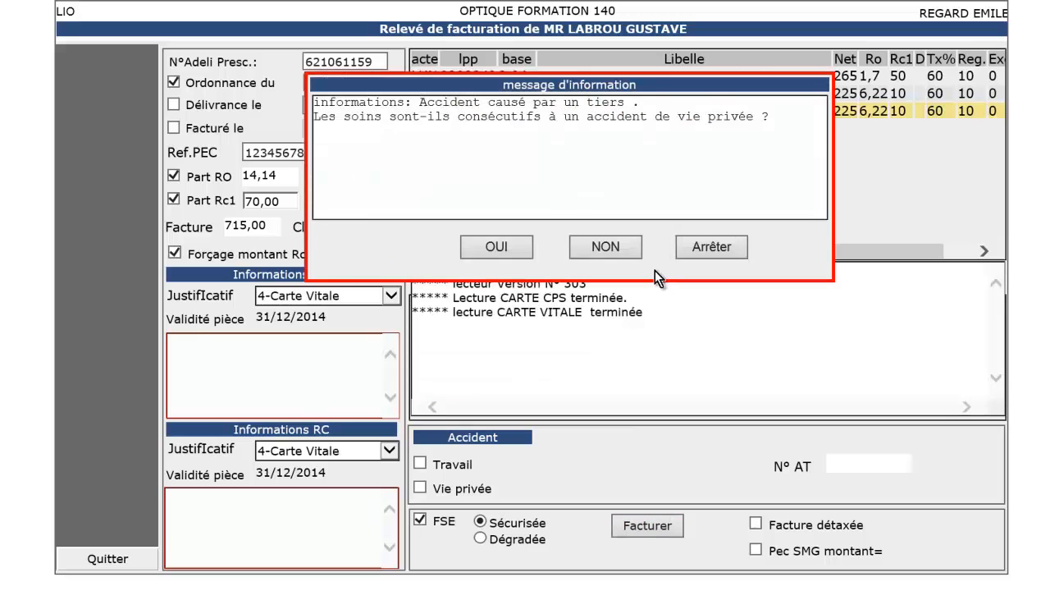
click(604, 244)
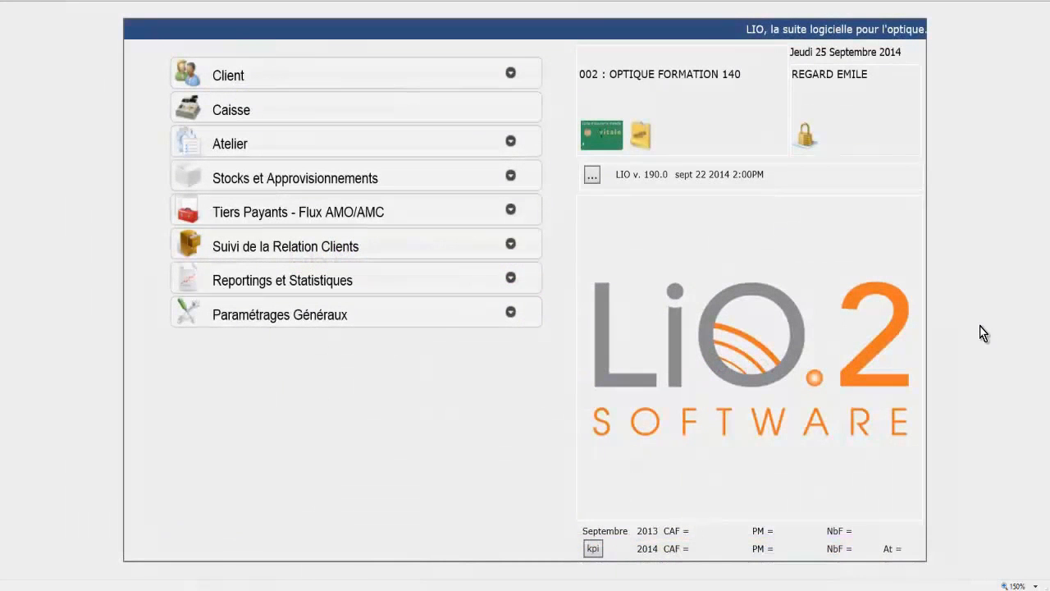
click(598, 145)
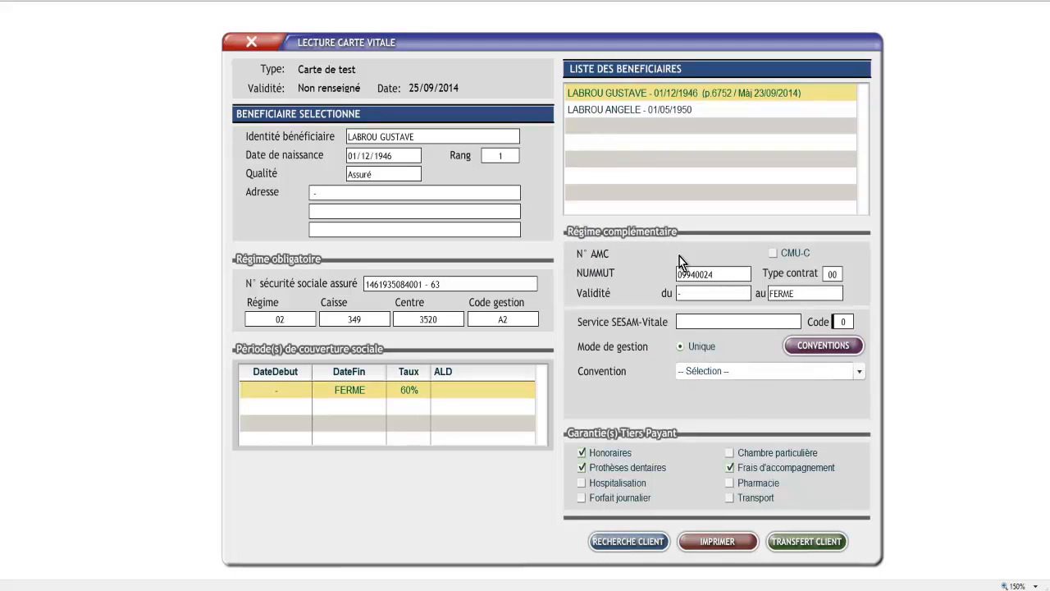
click(732, 372)
click(699, 374)
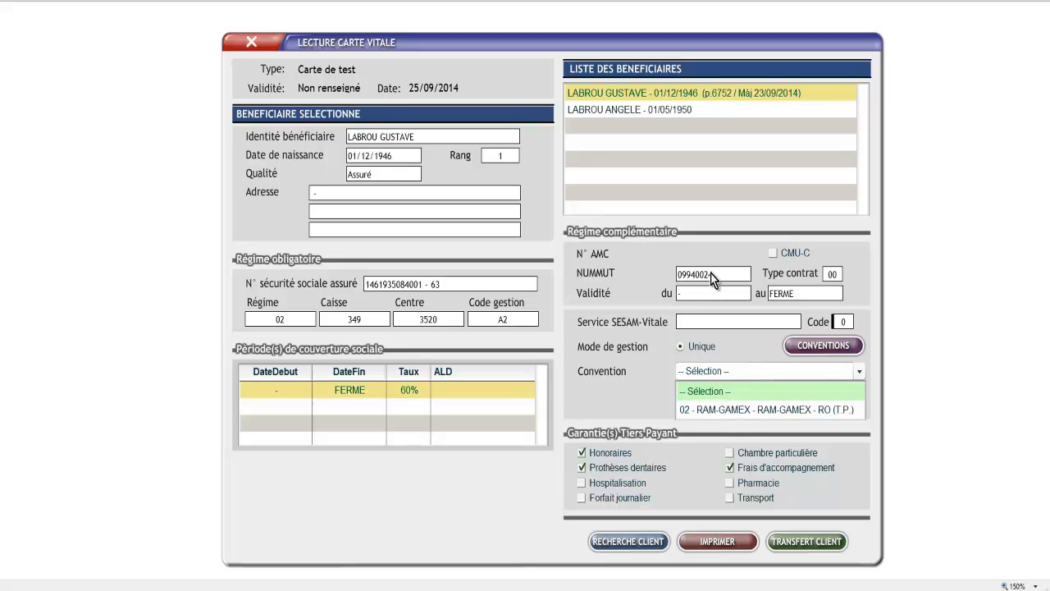
click(725, 312)
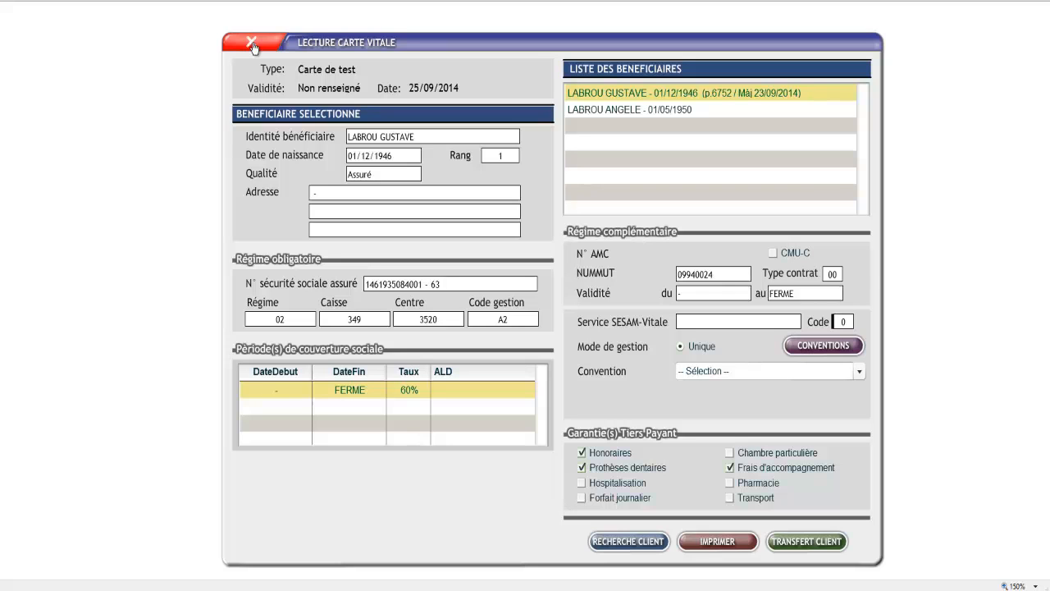
click(253, 45)
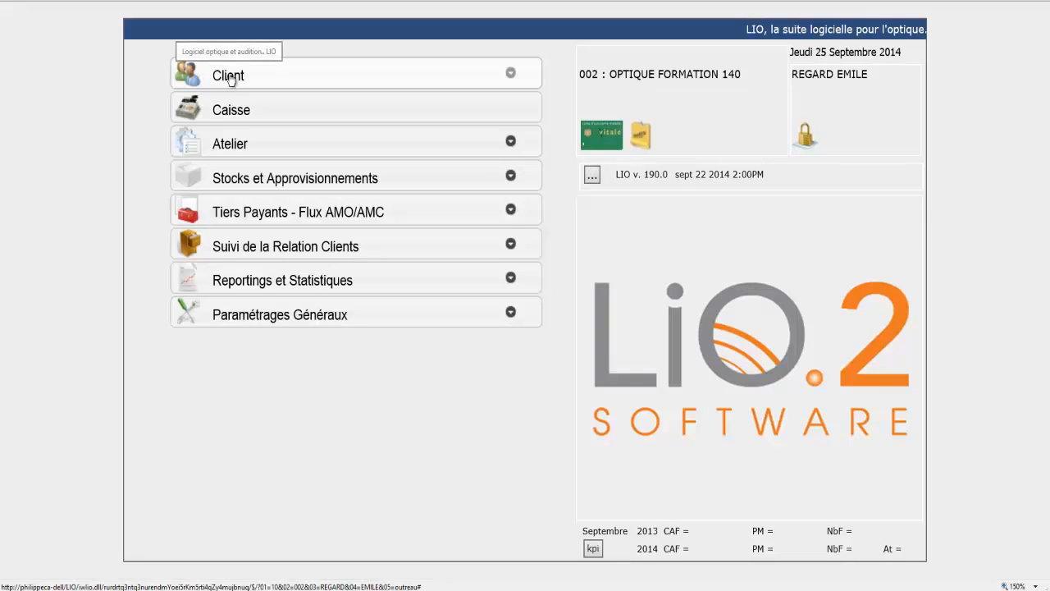
Step: Create a new client record with the client's surname, first name and birth date, then open its RO form
click(231, 79)
click(229, 98)
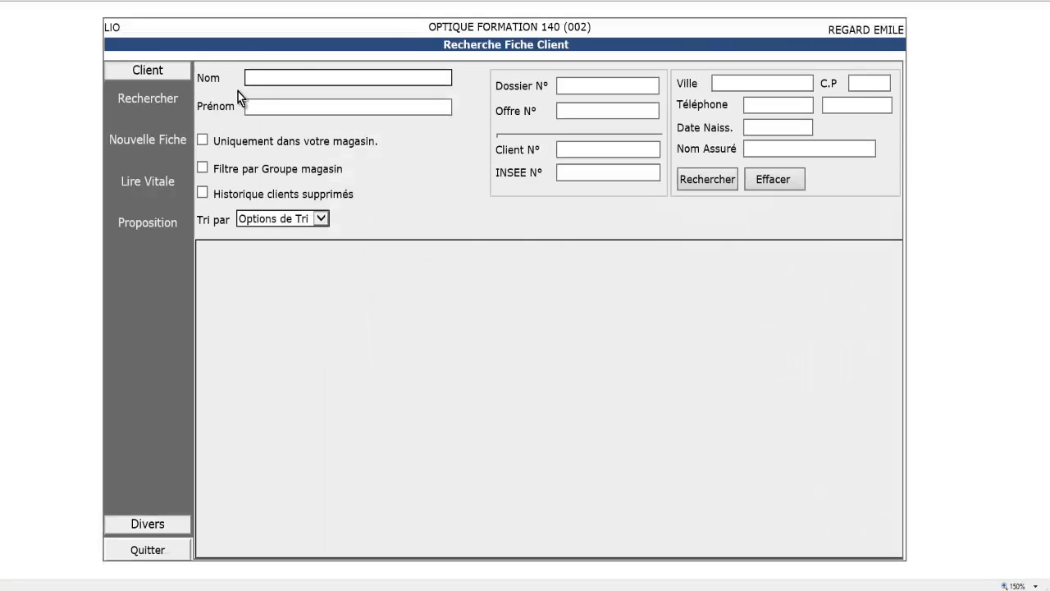
click(166, 142)
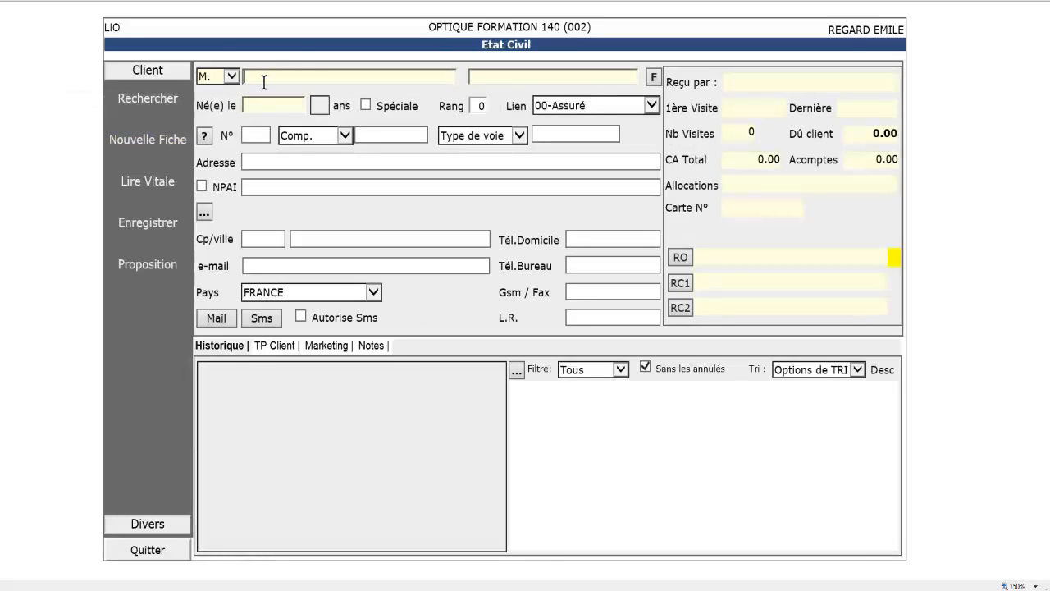
text(MSADEGRAD)
key(Tab)
text(PIERRE)
key(Tab)
text(05/01/1969)
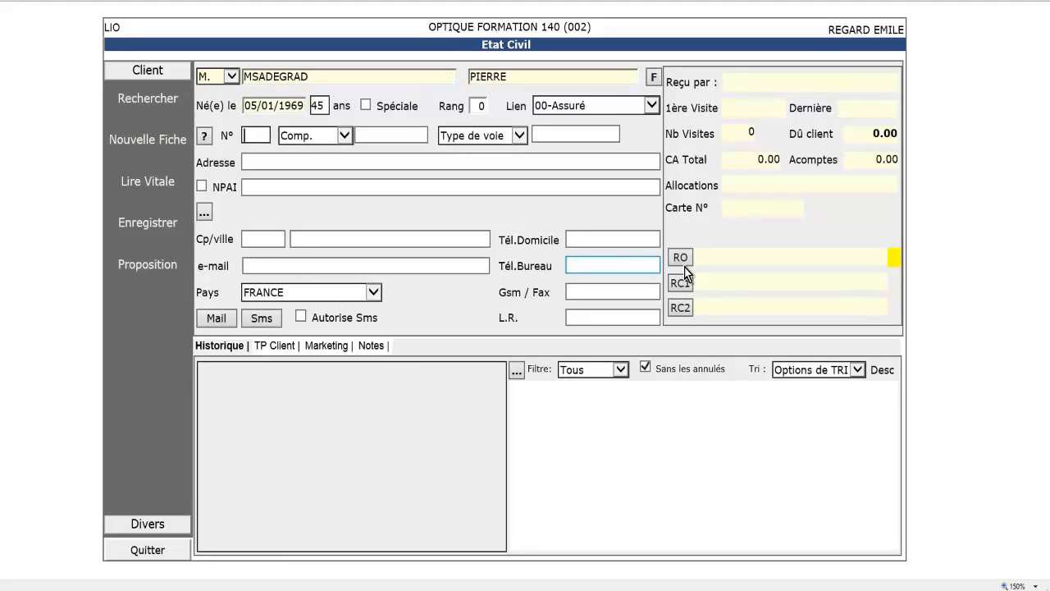
click(680, 257)
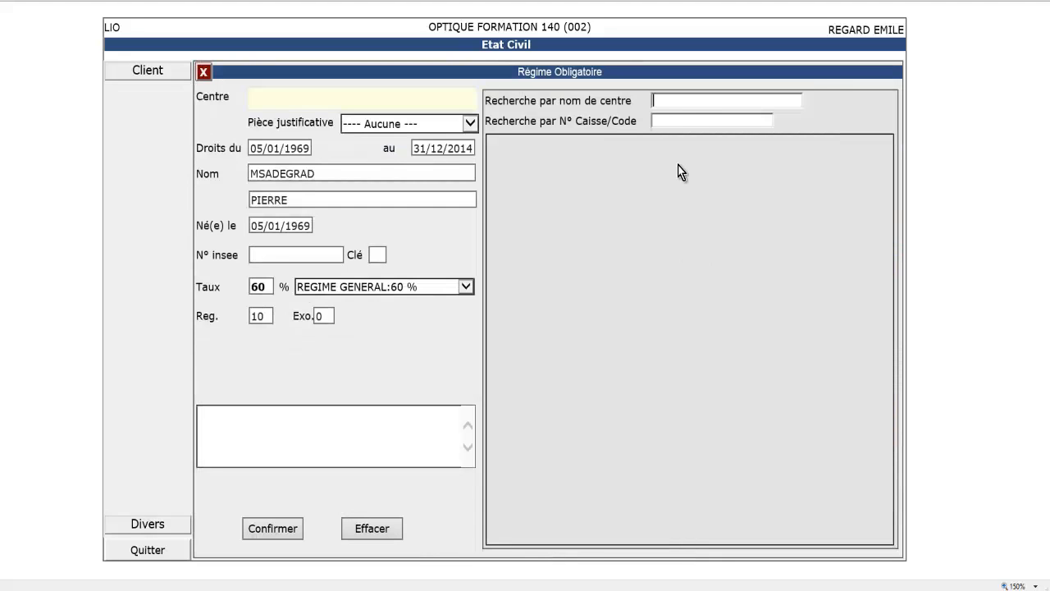
Step: Choose MSA SAINT BRIEUC as mandatory insurer, enter the client's social security number, and confirm
click(684, 100)
text(MSA)
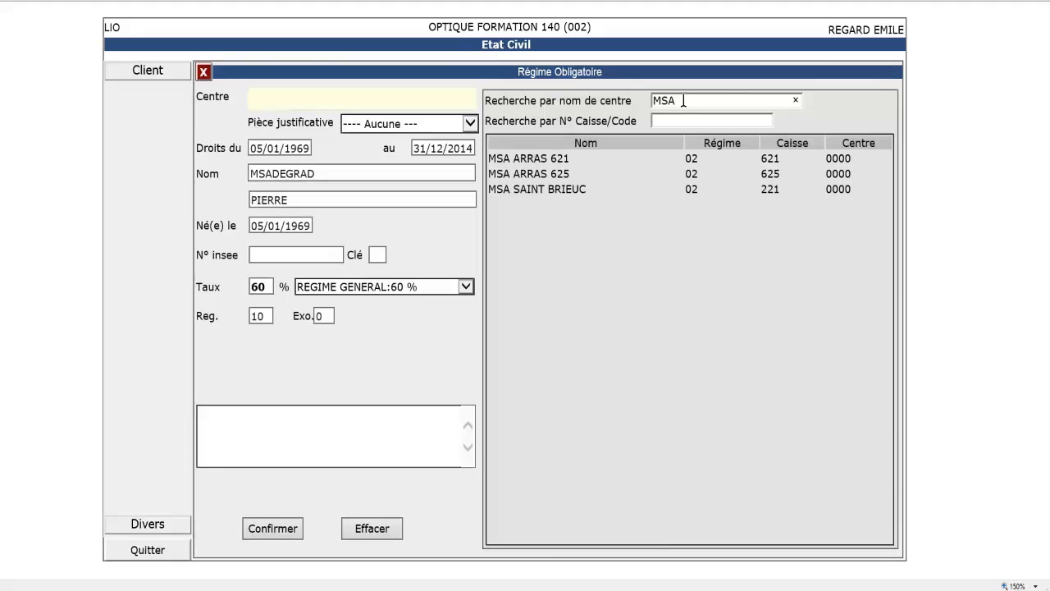
click(556, 190)
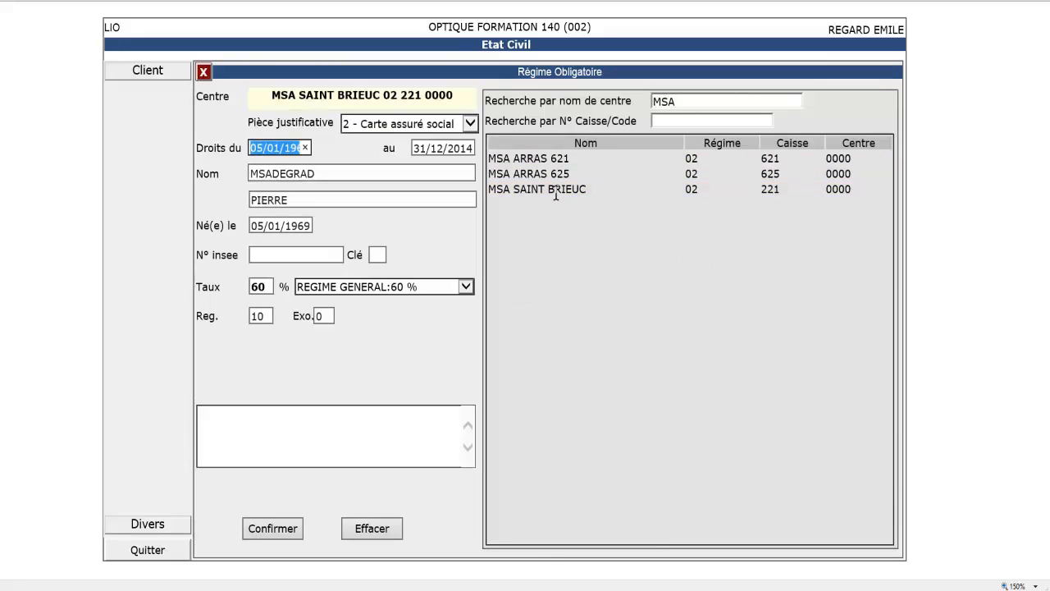
click(298, 254)
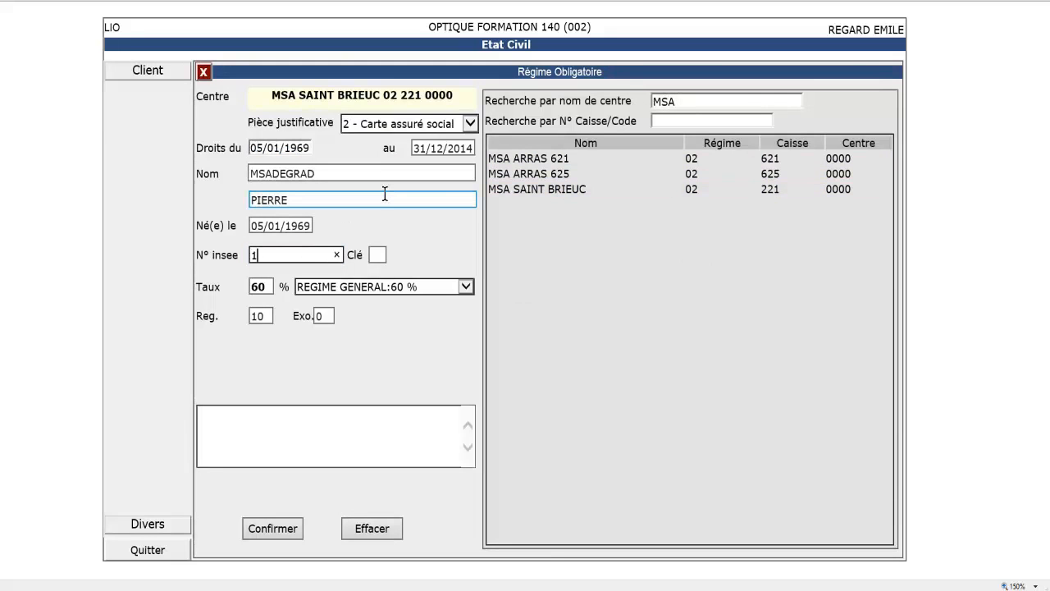
click(268, 534)
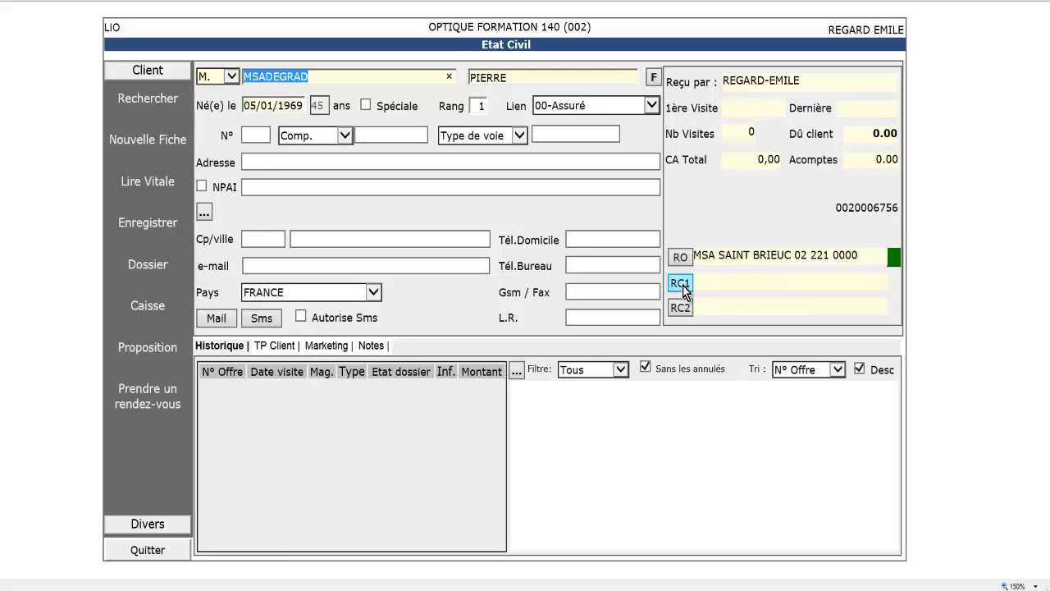
Step: Search RC1 insurers for FSEMSA and pick FSEMSA AGRICA-CPCEA
click(681, 285)
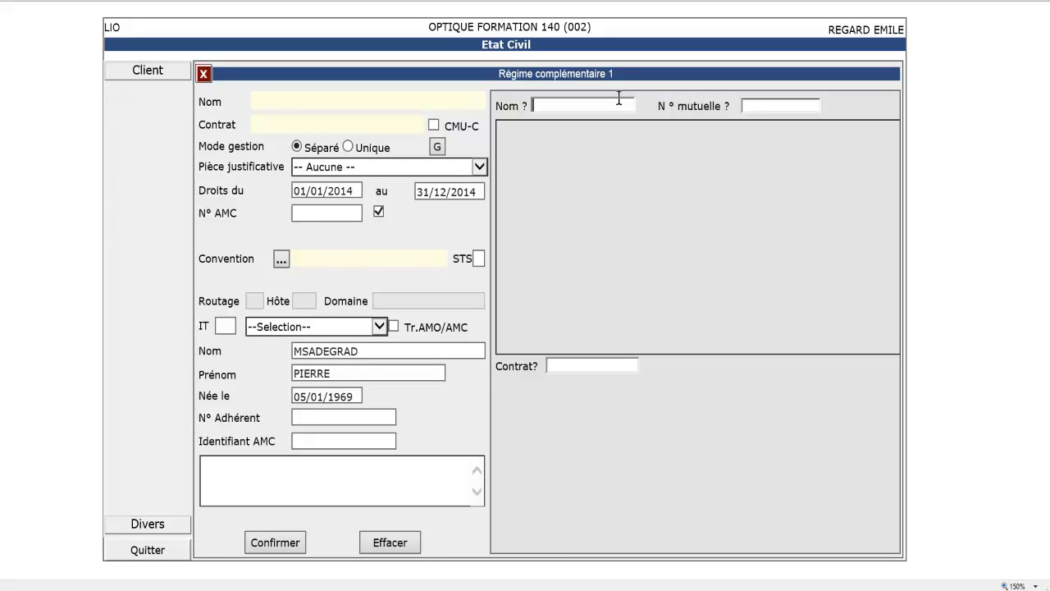
text(FSEMSA)
key(Return)
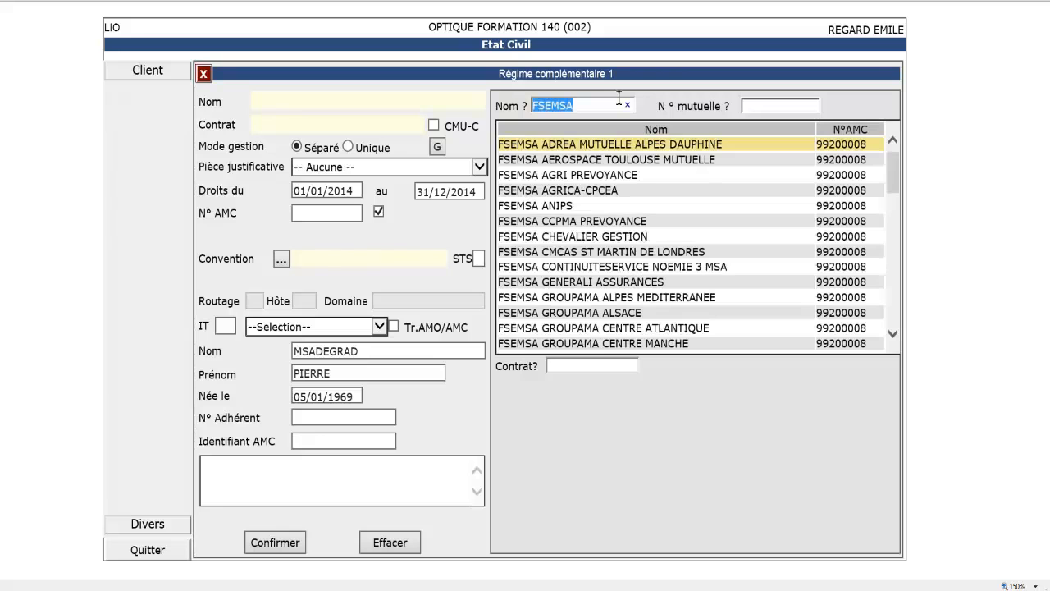
drag(893, 168, 894, 131)
drag(894, 168, 896, 144)
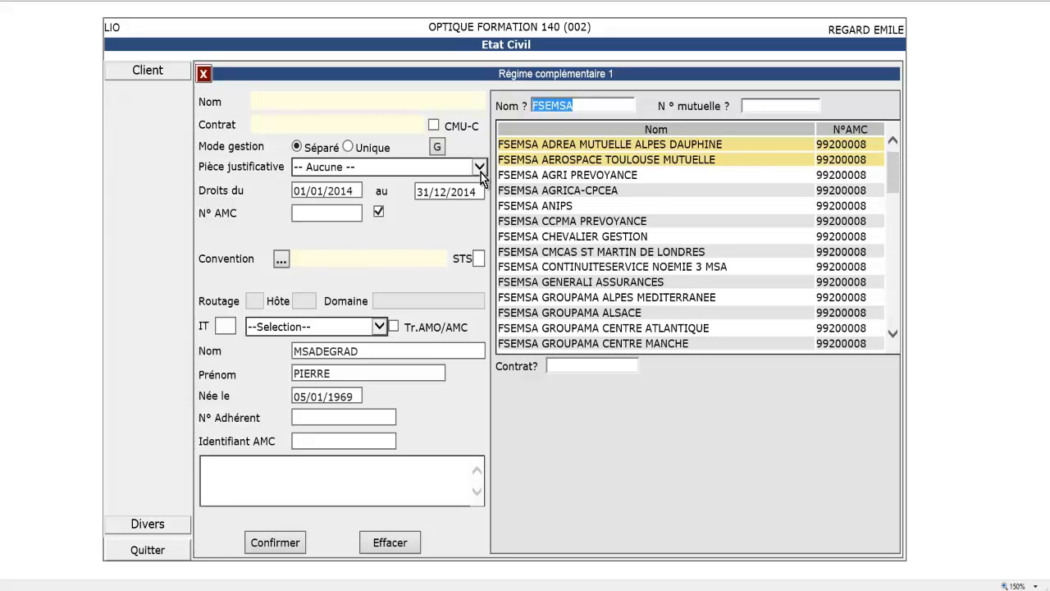
click(549, 190)
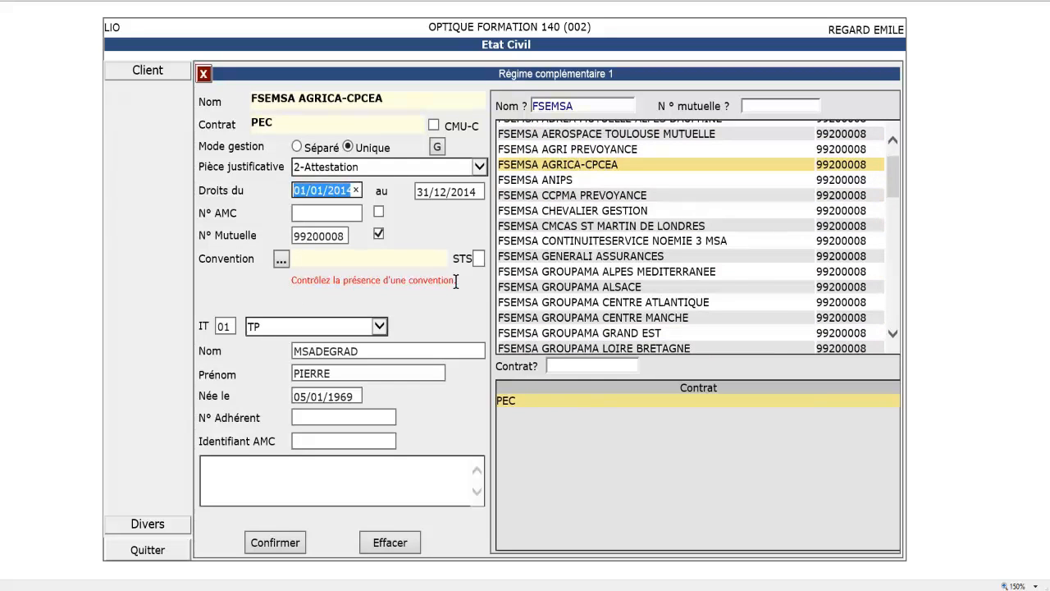
click(345, 237)
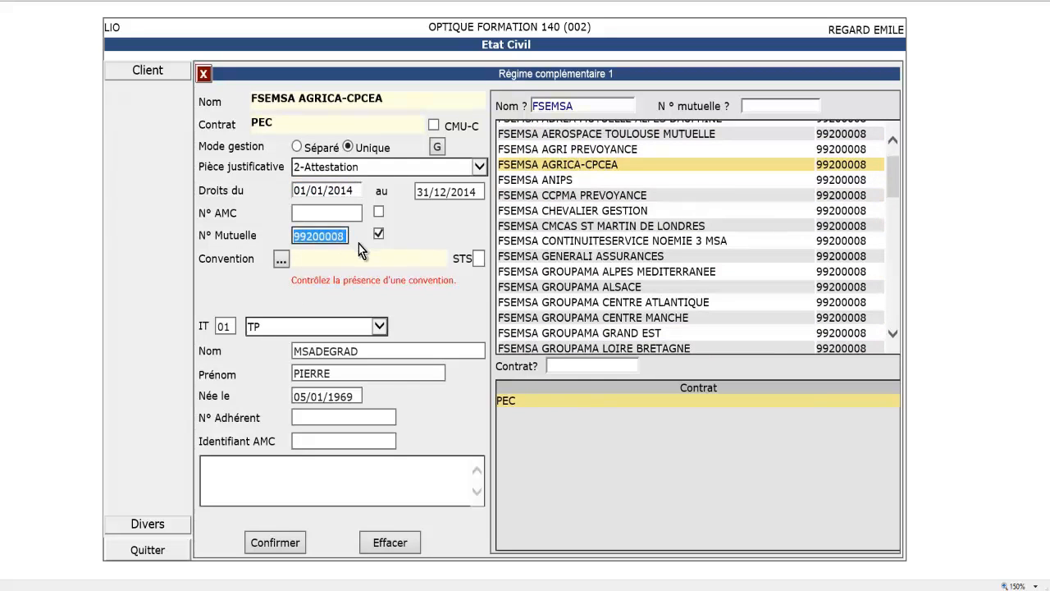
click(359, 244)
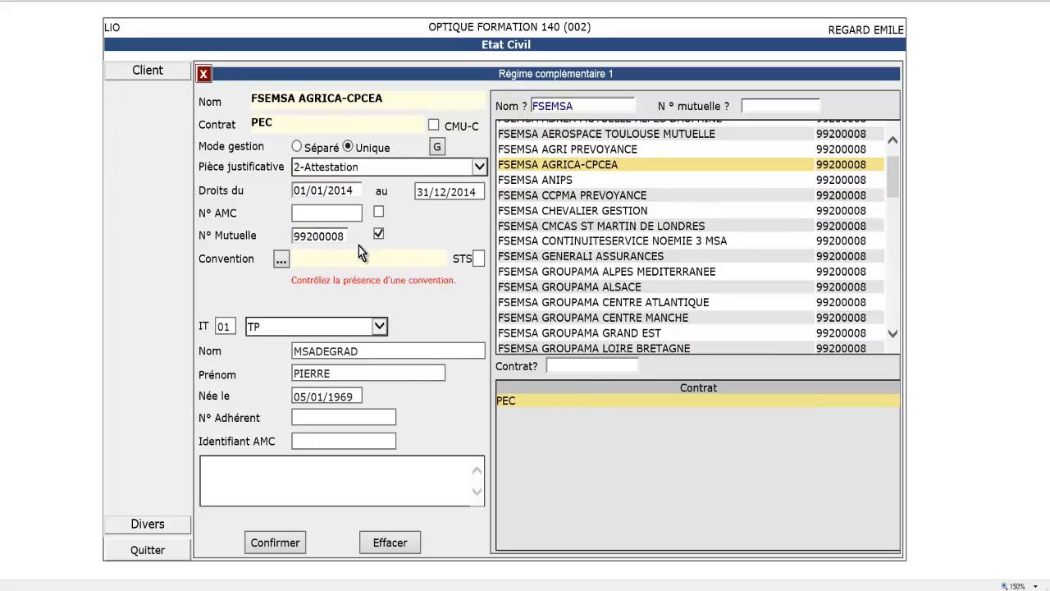
click(296, 236)
click(357, 244)
Step: Open the convention search, close it without choosing, and return to the now-empty mutual number field
click(281, 260)
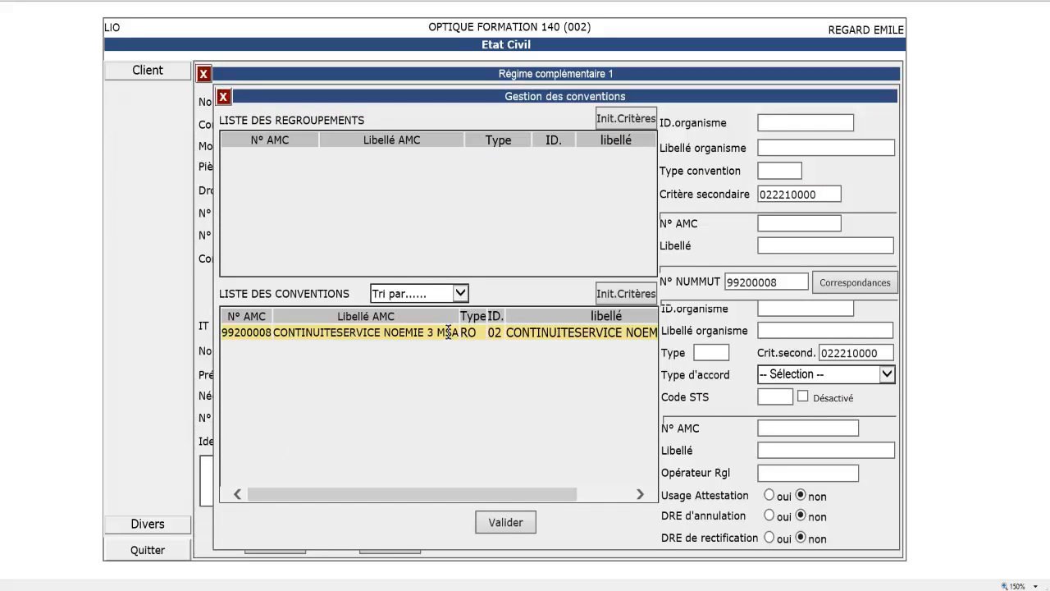
click(223, 98)
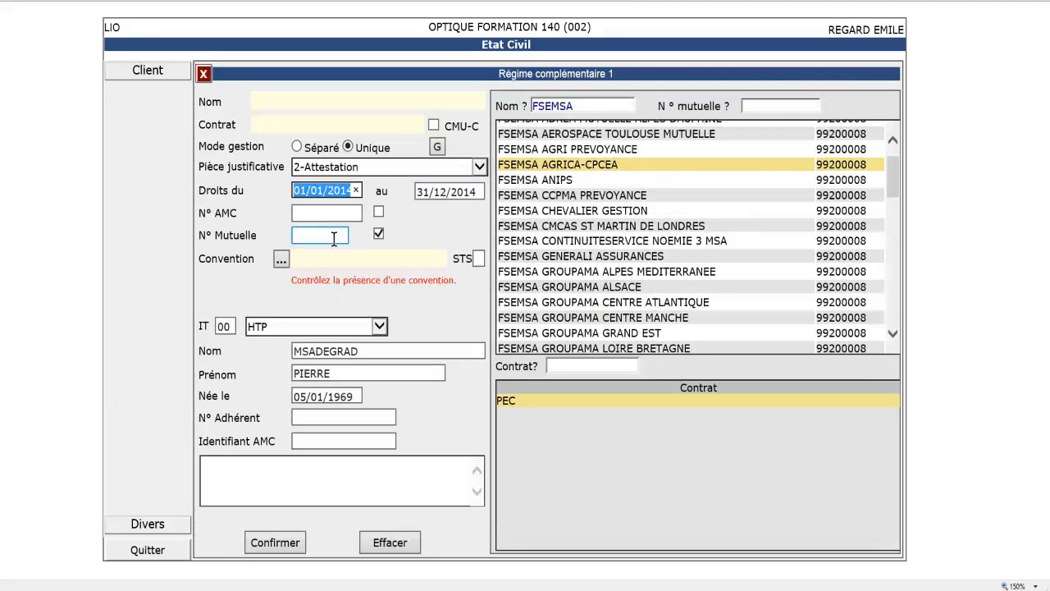
click(336, 235)
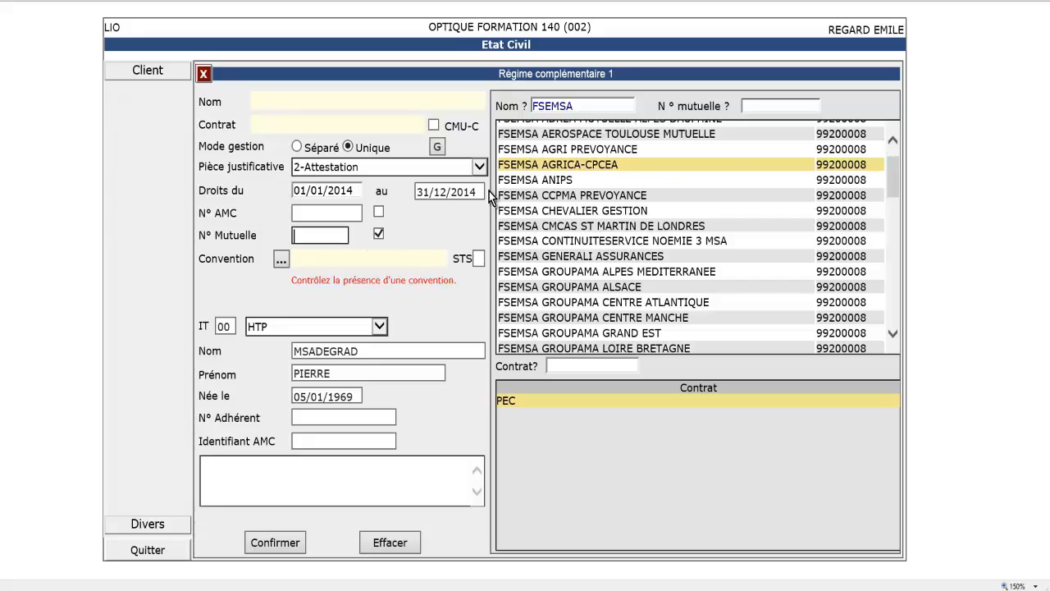
Step: Re-select FSEMSA AGRICA-CPCEA with the PEC contract and set mutual number 22200133
double_click(534, 168)
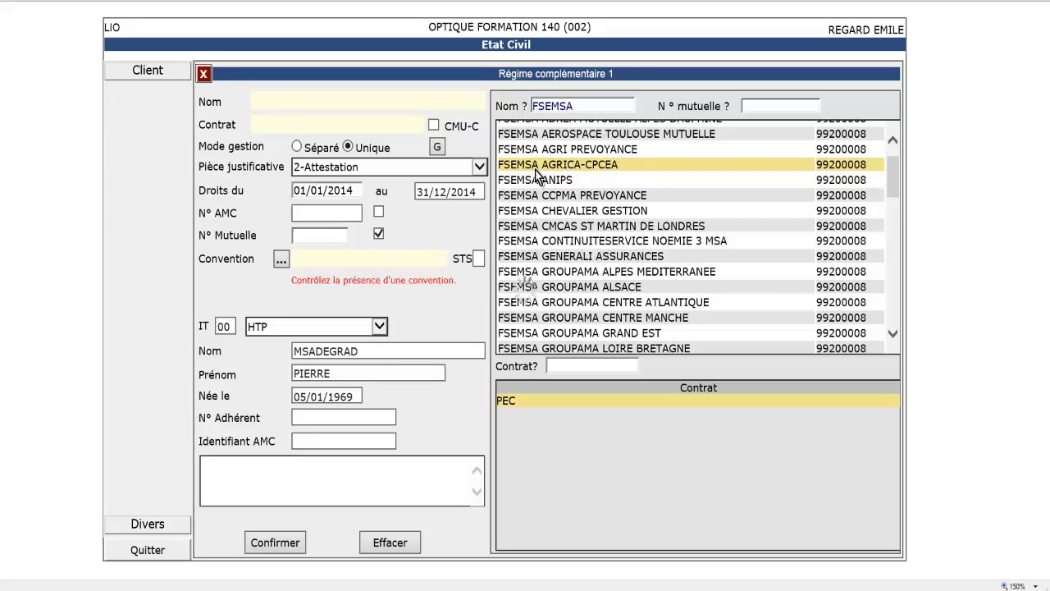
click(513, 400)
click(514, 400)
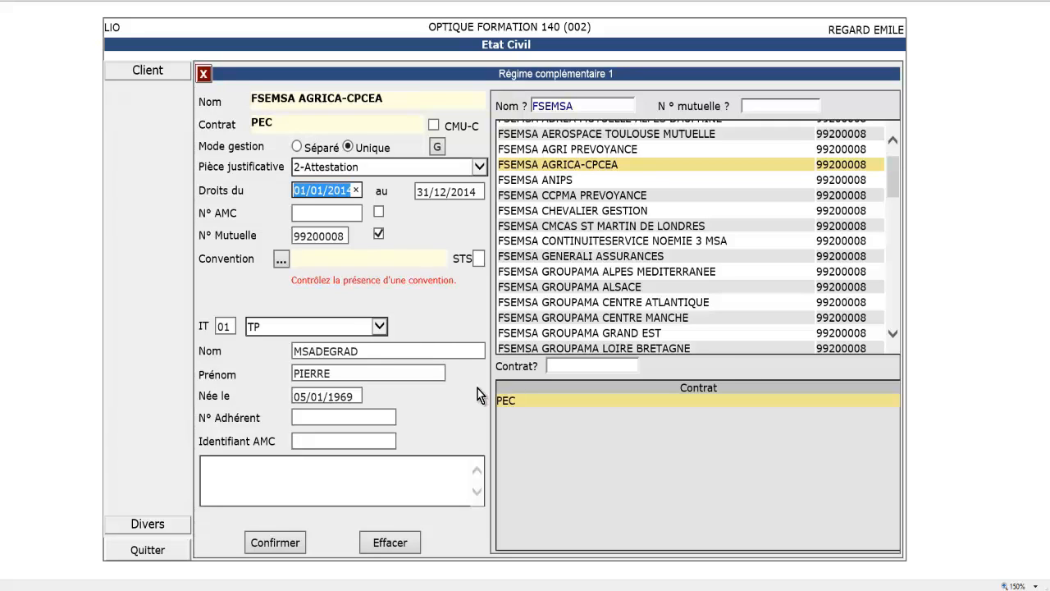
click(343, 237)
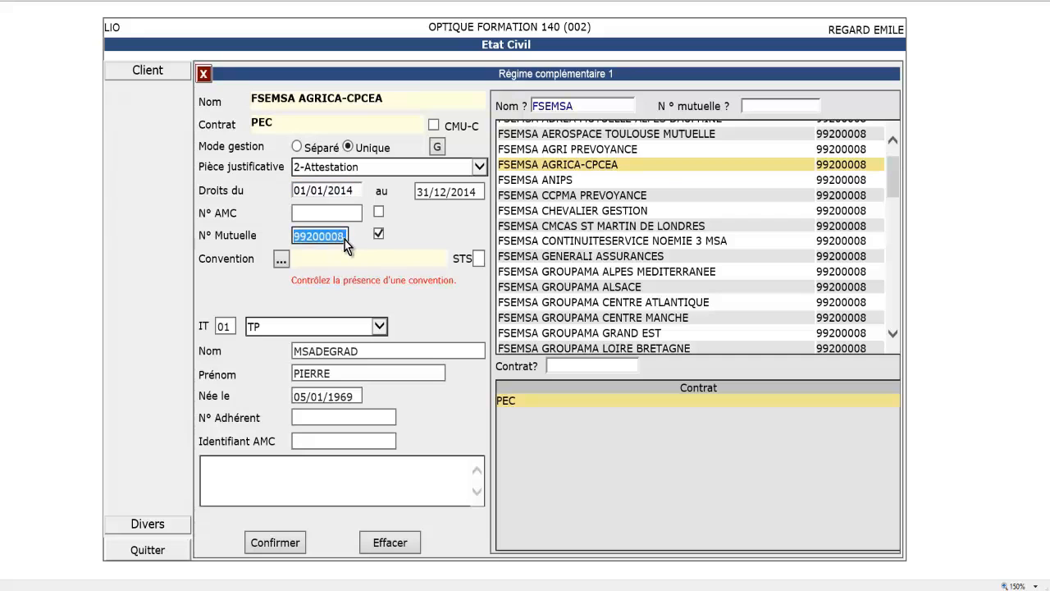
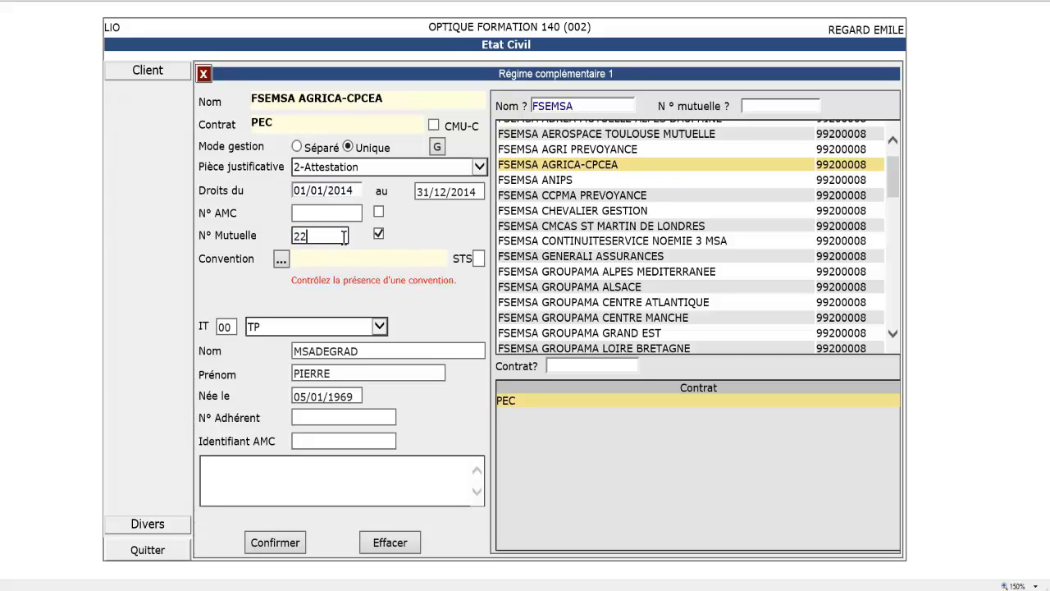
Step: Pick and validate the convention 02-CONTINUITESERVICE NOEMIE 3 MSA from its correspondences
click(281, 259)
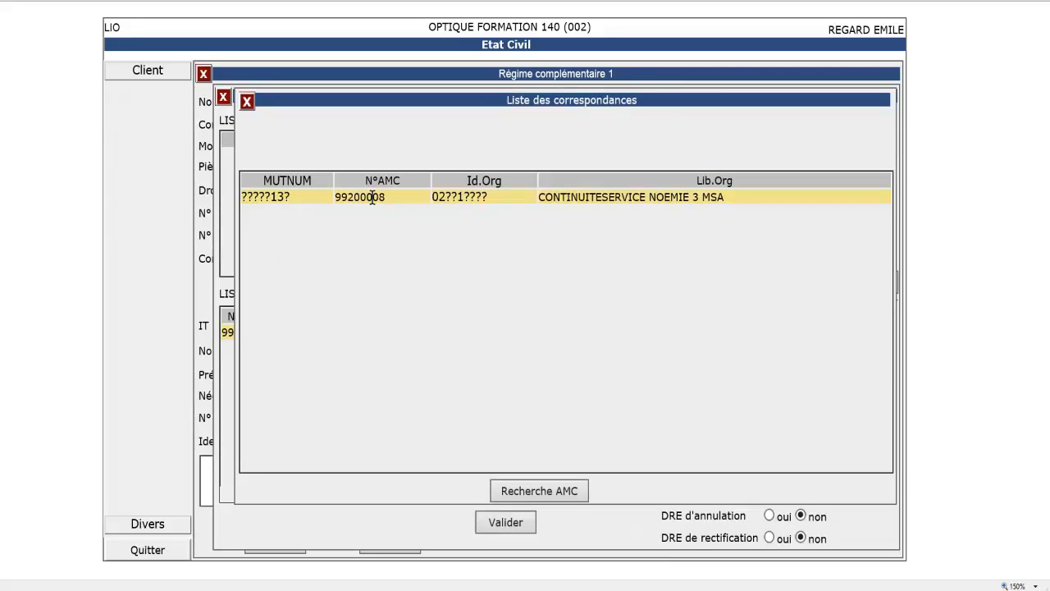
double_click(373, 199)
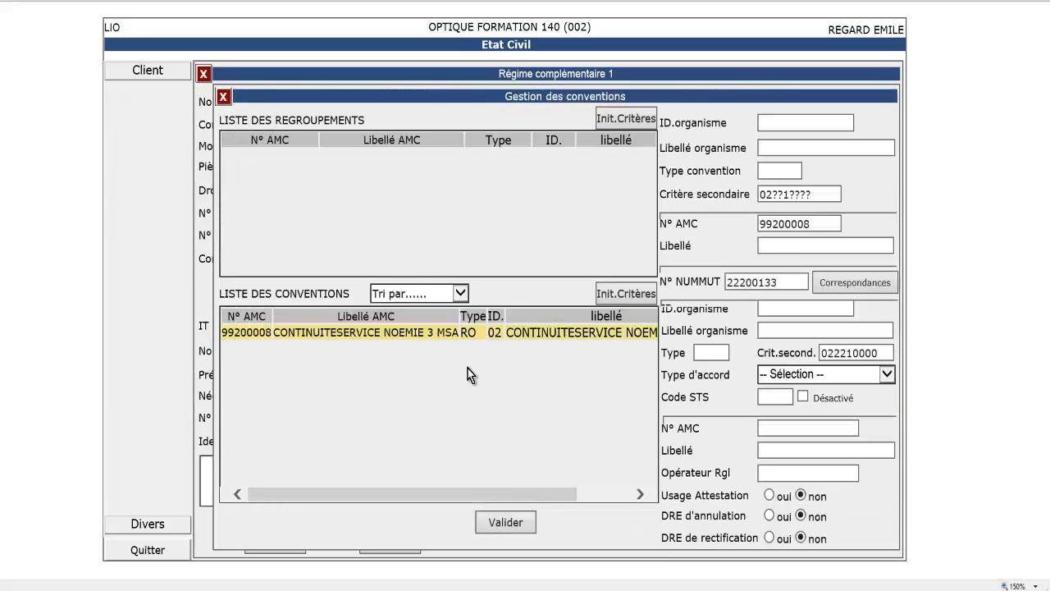
click(467, 332)
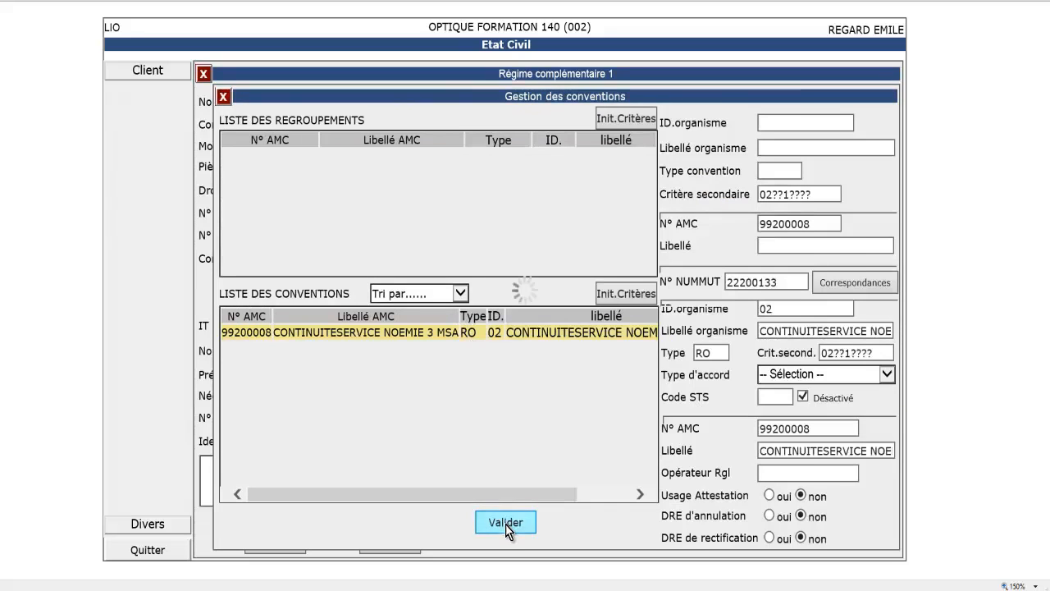
click(506, 522)
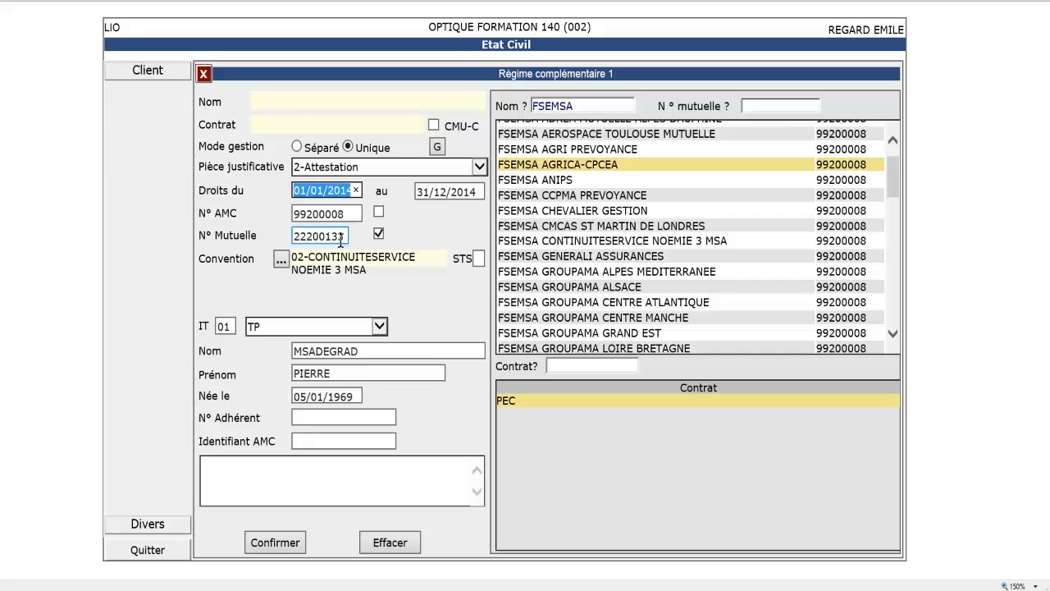
Step: Save the complementary insurance to the client sheet and open the client's current dossier
click(289, 548)
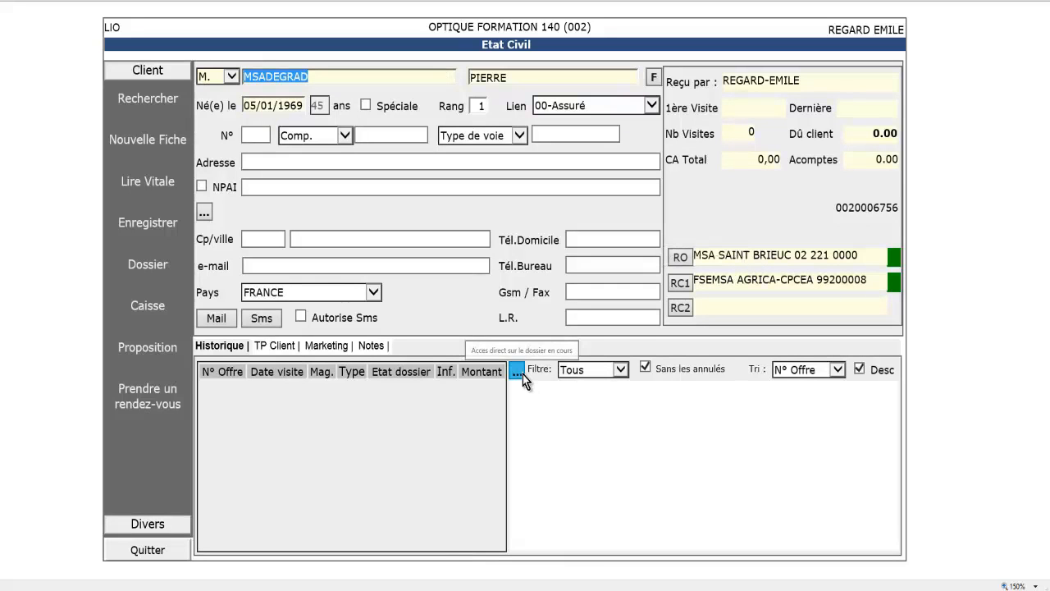
click(523, 374)
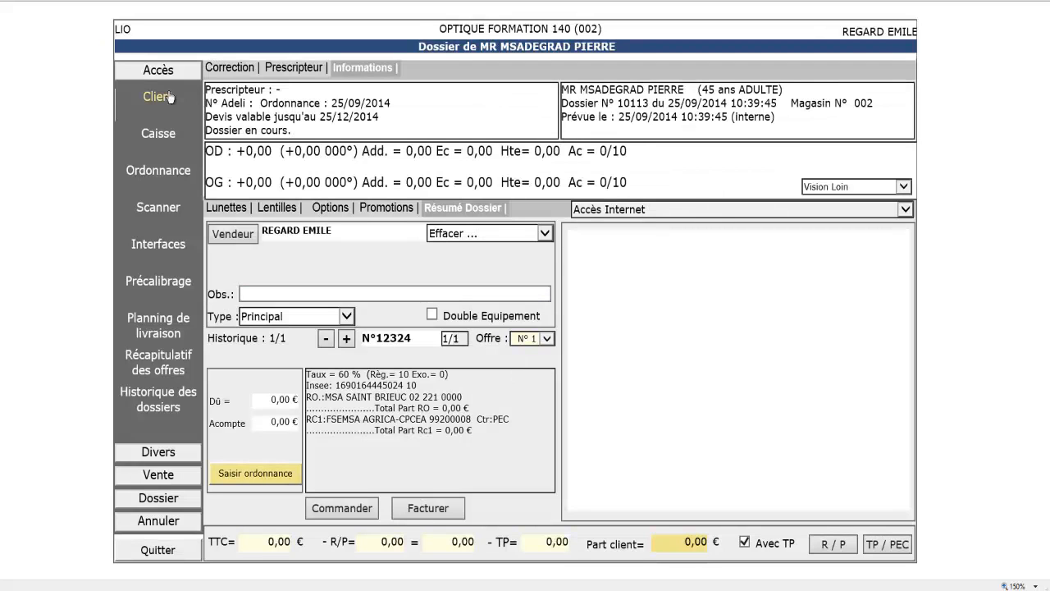
click(159, 174)
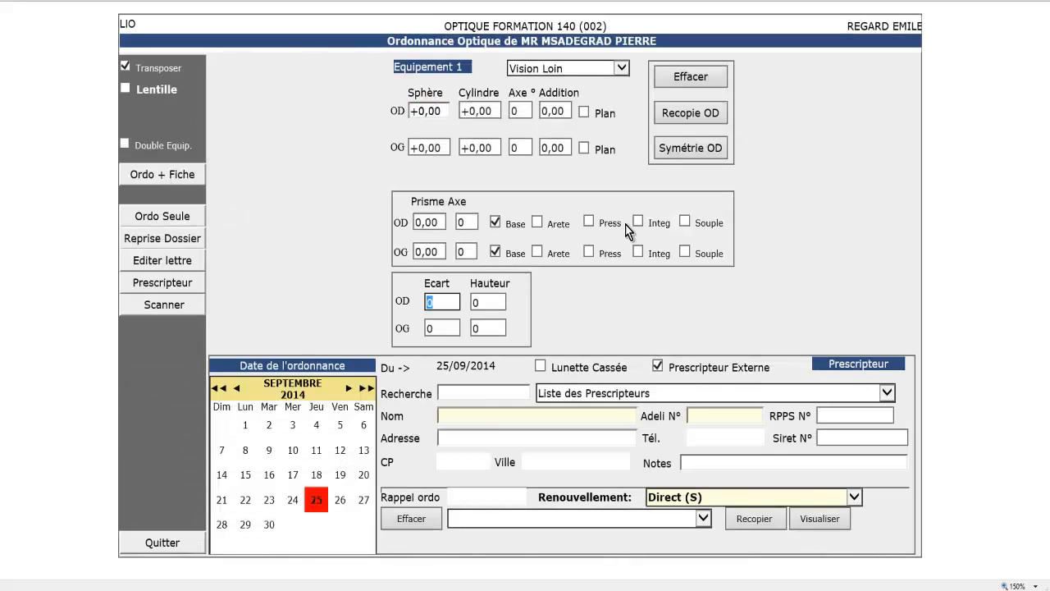
Step: Enter right eye +1,25 sphere, +1,00 cylinder, axis 60, addition 1,00, and mirror it to the left eye
click(440, 108)
text(1.25)
key(Tab)
text(1)
key(Tab)
text(60)
key(Tab)
text(1)
key(Tab)
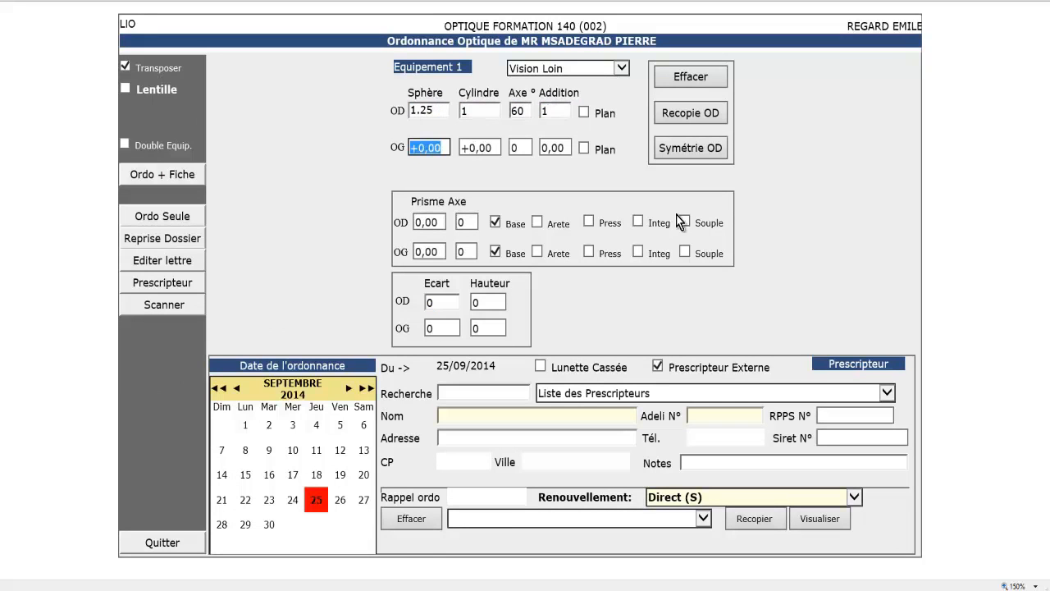
click(694, 149)
Step: Set écart 30 and hauteur 17/17, choose the prescriber, and save back to the dossier
click(451, 303)
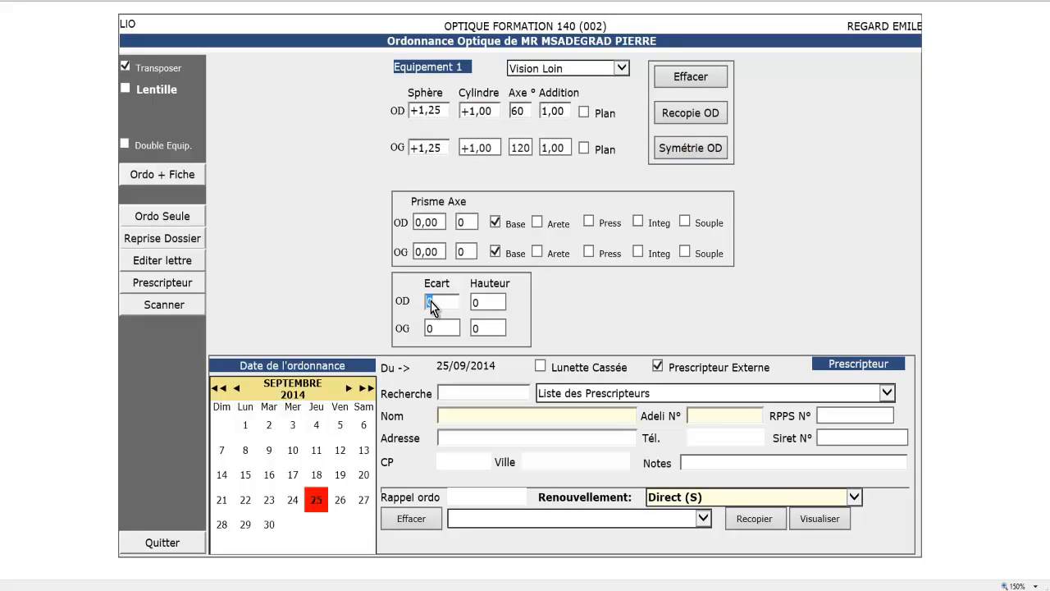
text(30)
key(Tab)
text(17)
key(Tab)
text(17)
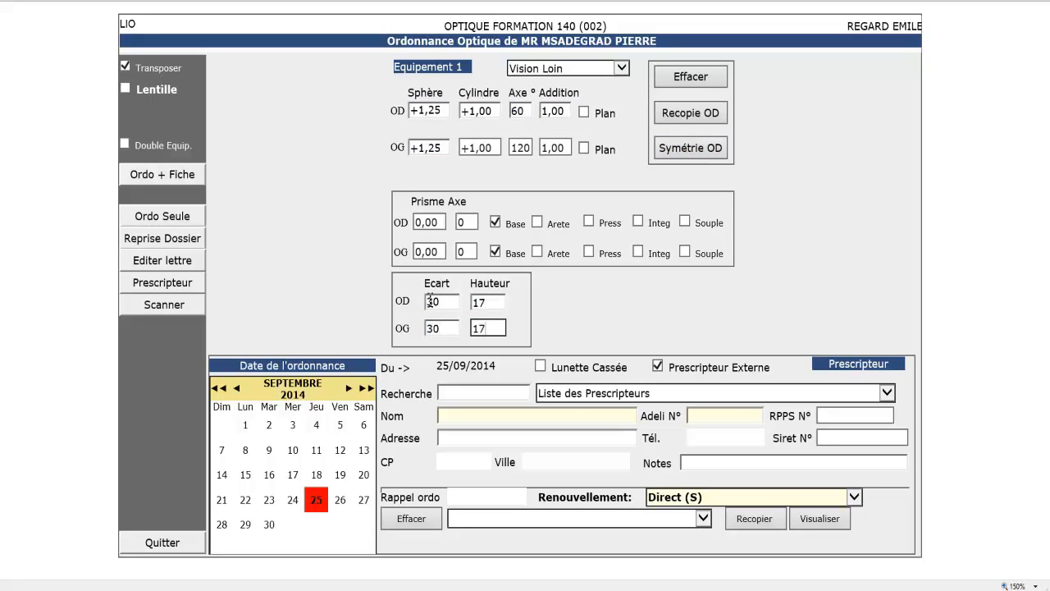
click(563, 394)
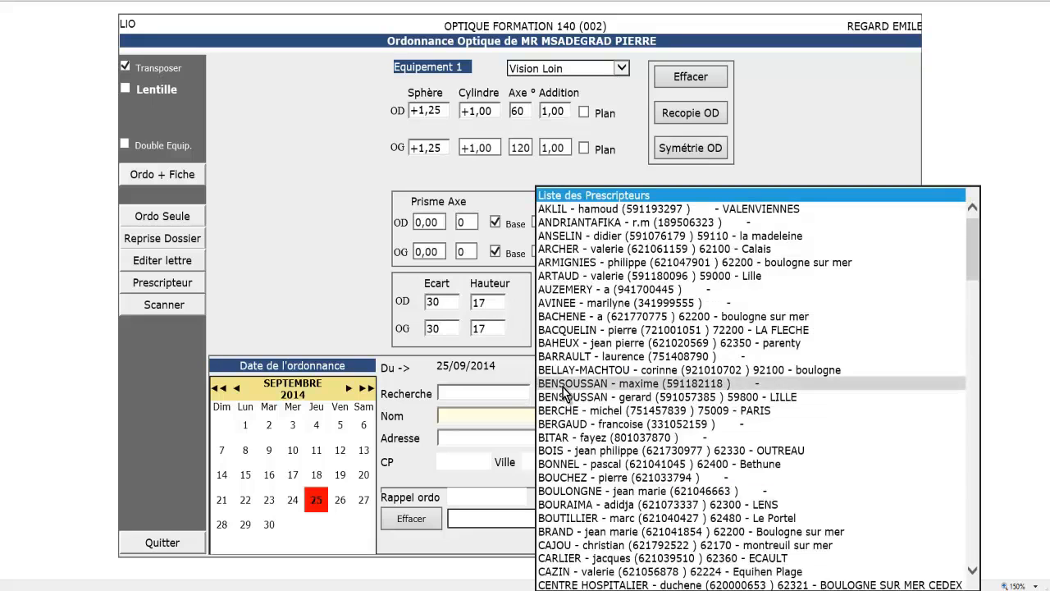
click(563, 384)
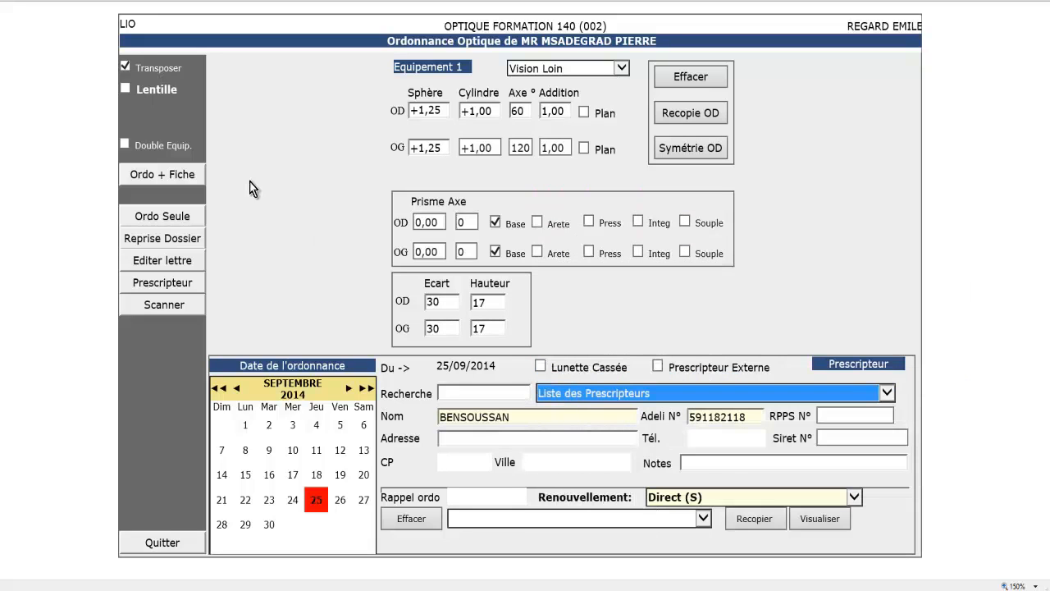
click(179, 178)
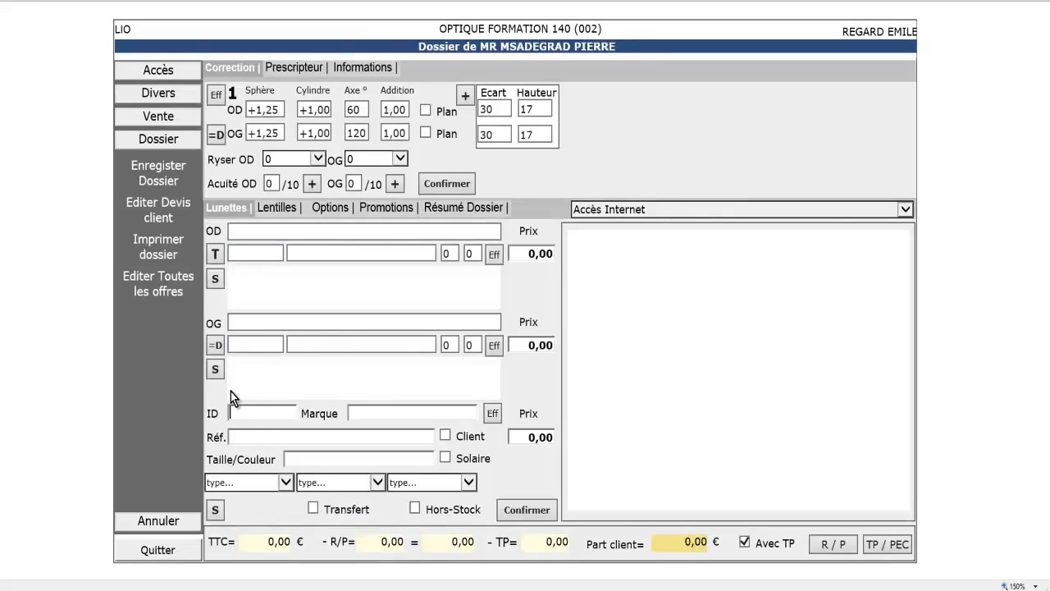
Step: Equip the dossier with frame 102779 (Gucci GG 3146) and Ultra MINCE Zeiss Superb Book lenses
click(266, 409)
text(102779)
key(Return)
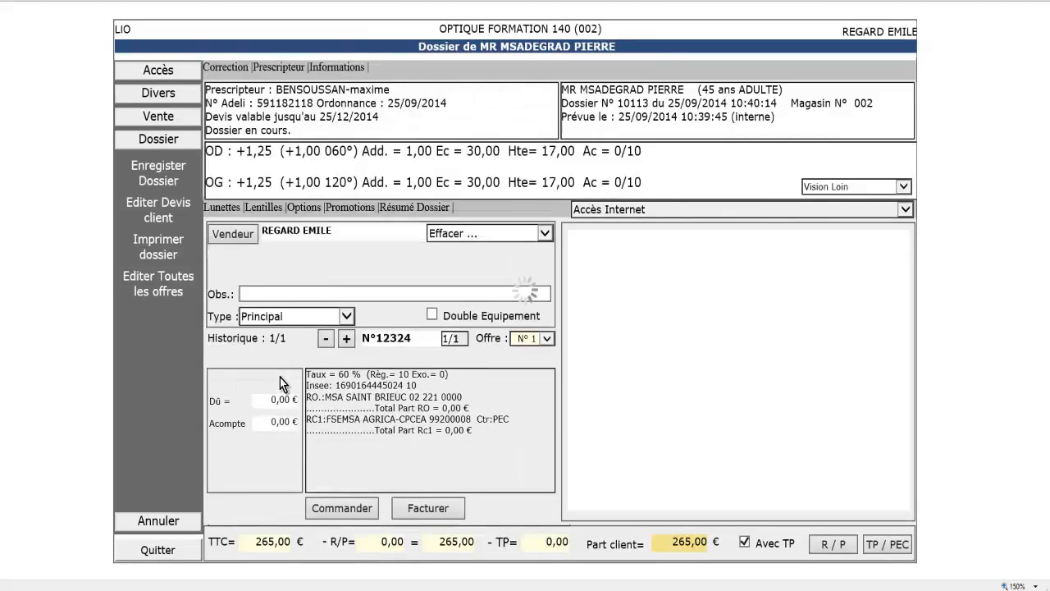
click(217, 253)
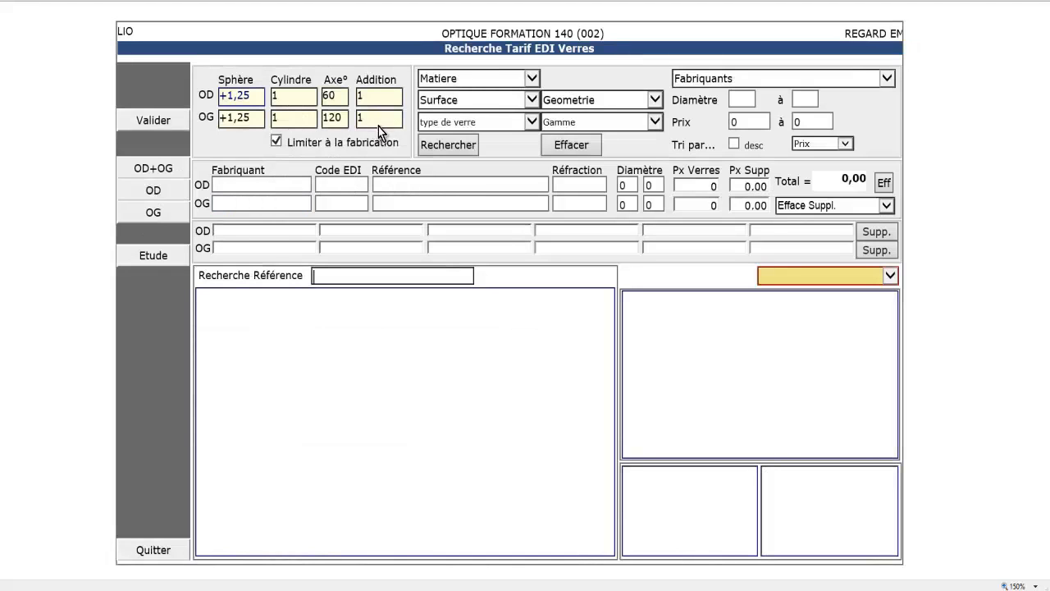
click(465, 127)
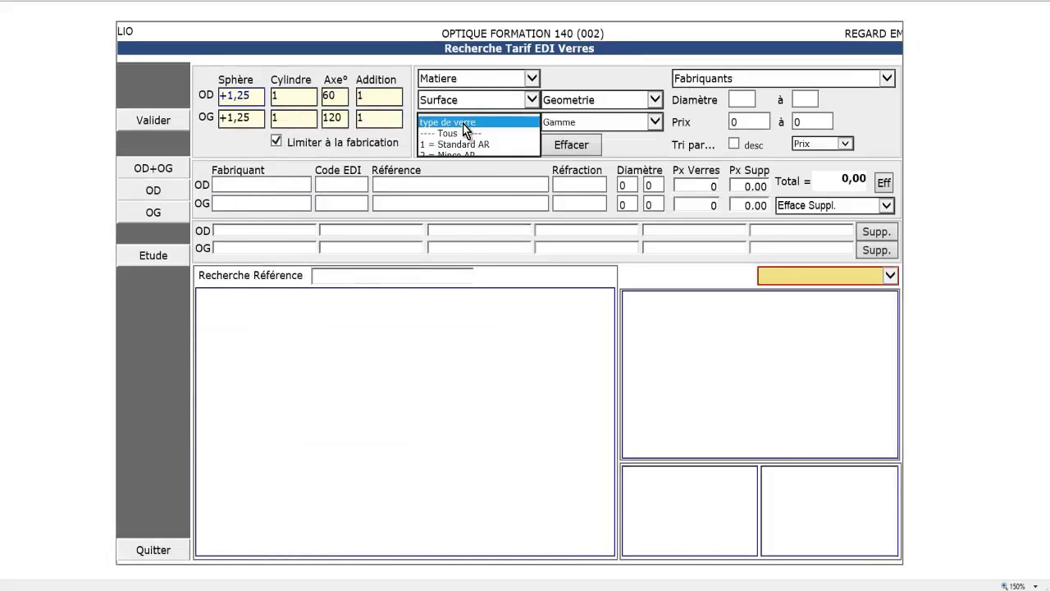
click(465, 188)
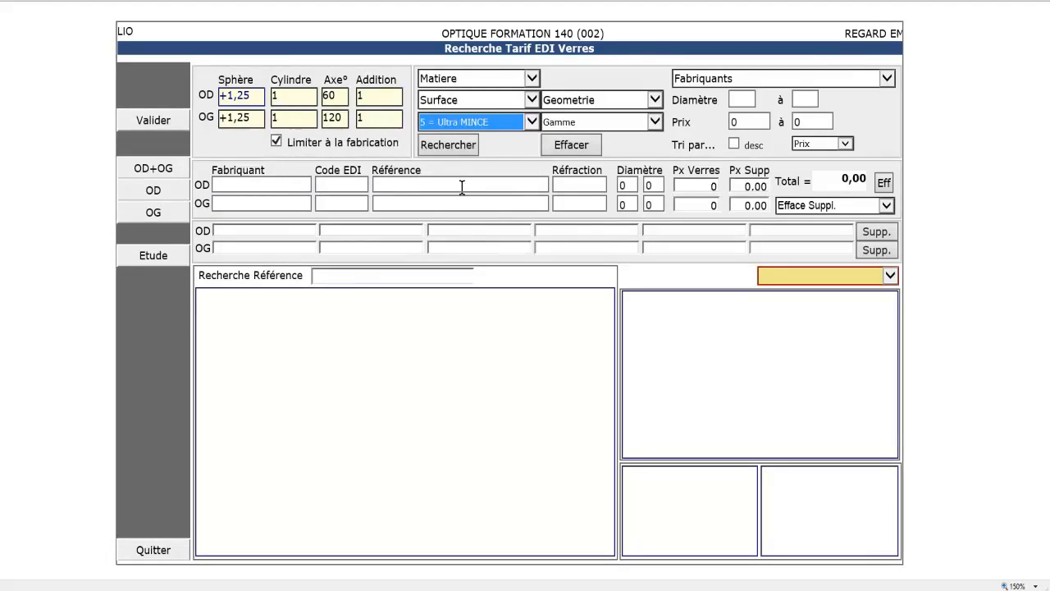
click(452, 145)
click(243, 310)
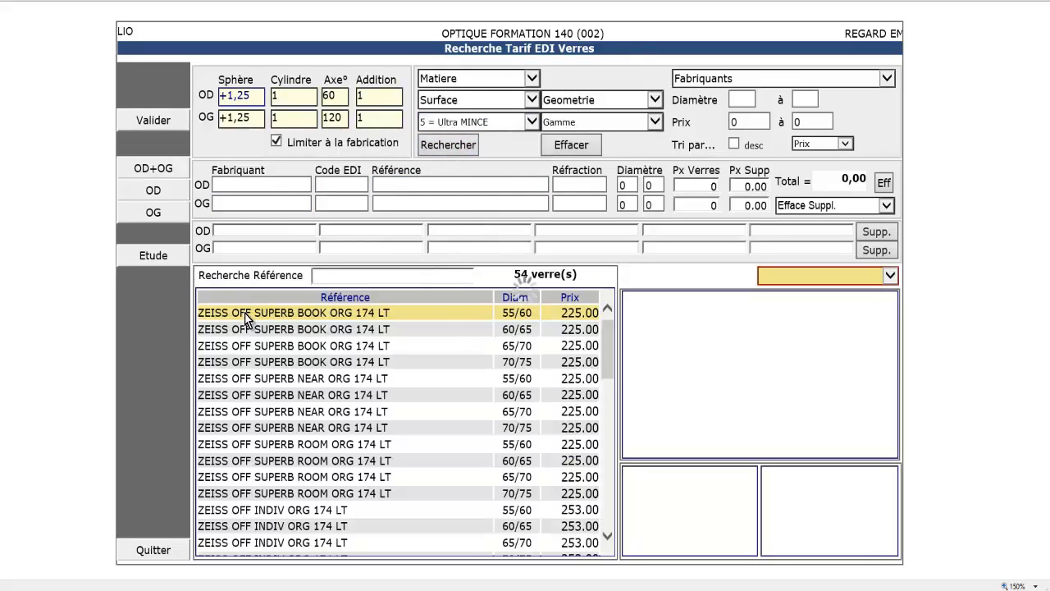
click(158, 126)
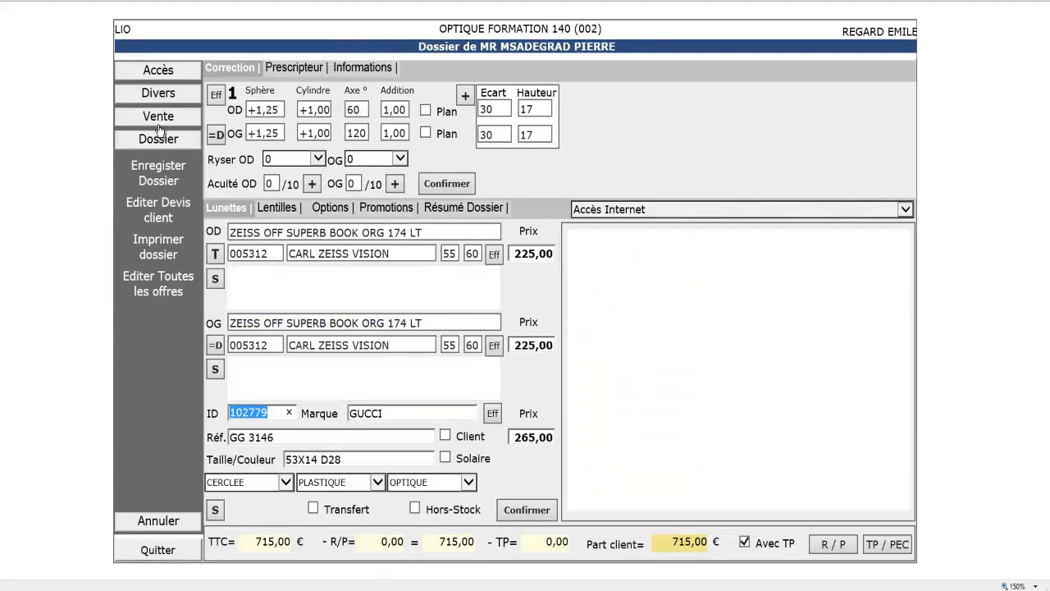
click(510, 510)
Step: Enter a manual RC1 cover of 70 per lens and 120 for the frame, plus the authorisation number
click(884, 546)
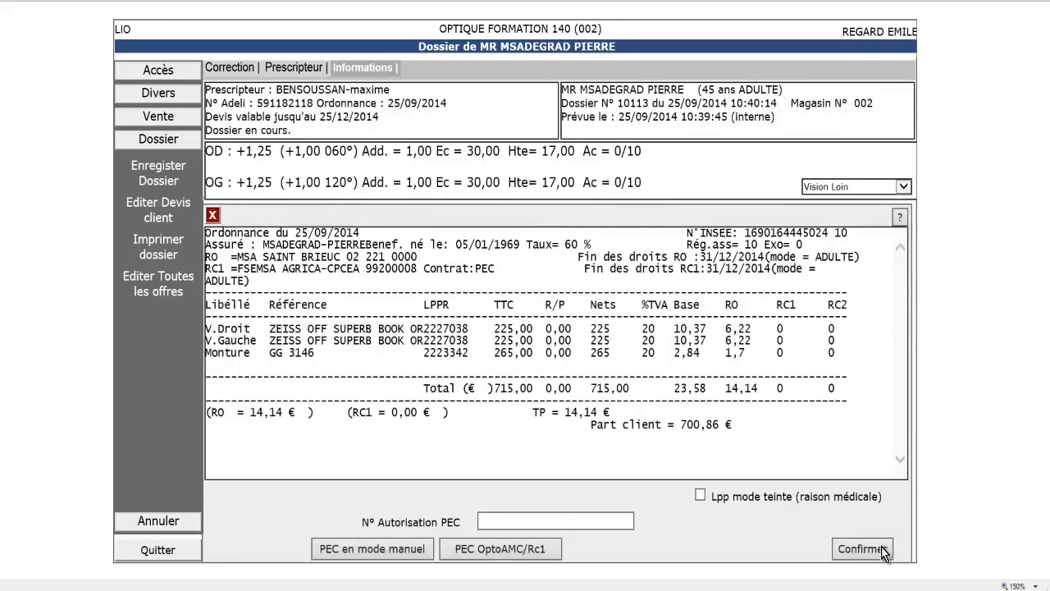
click(330, 553)
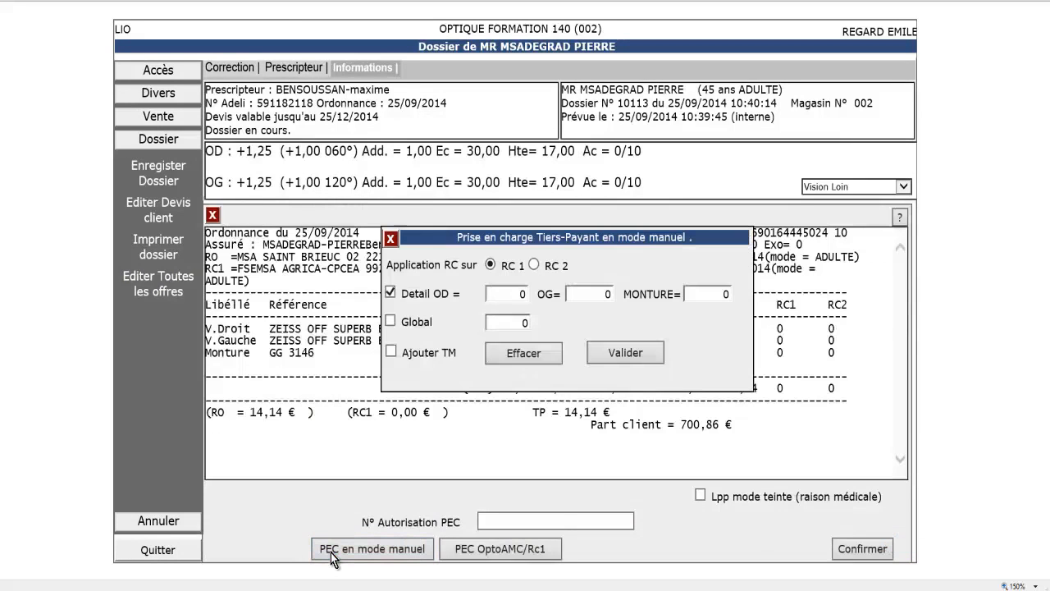
click(522, 297)
text(70)
key(Tab)
text(70)
key(Tab)
text(120)
click(625, 352)
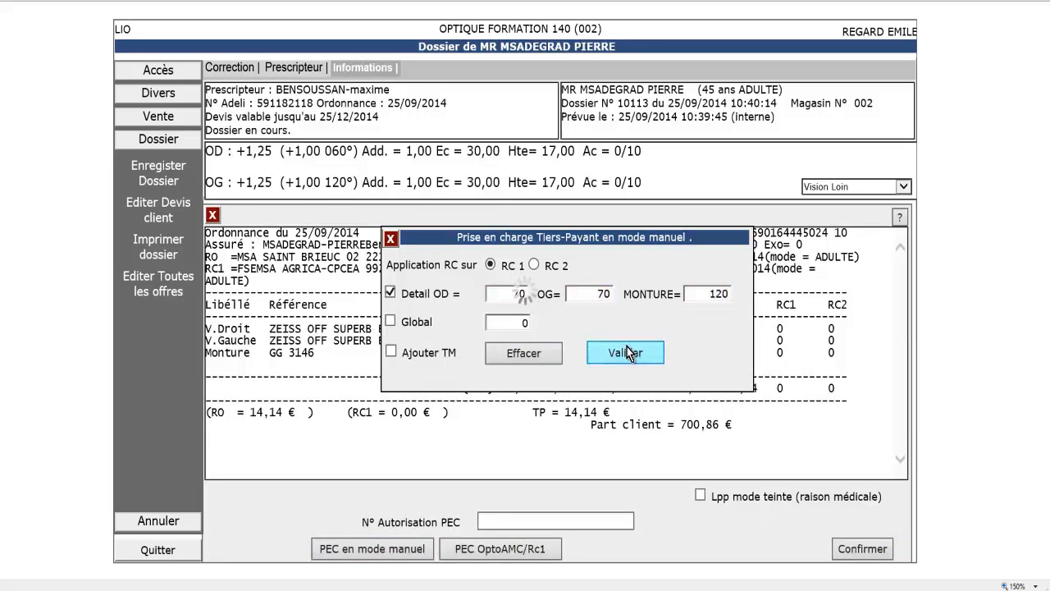
click(854, 548)
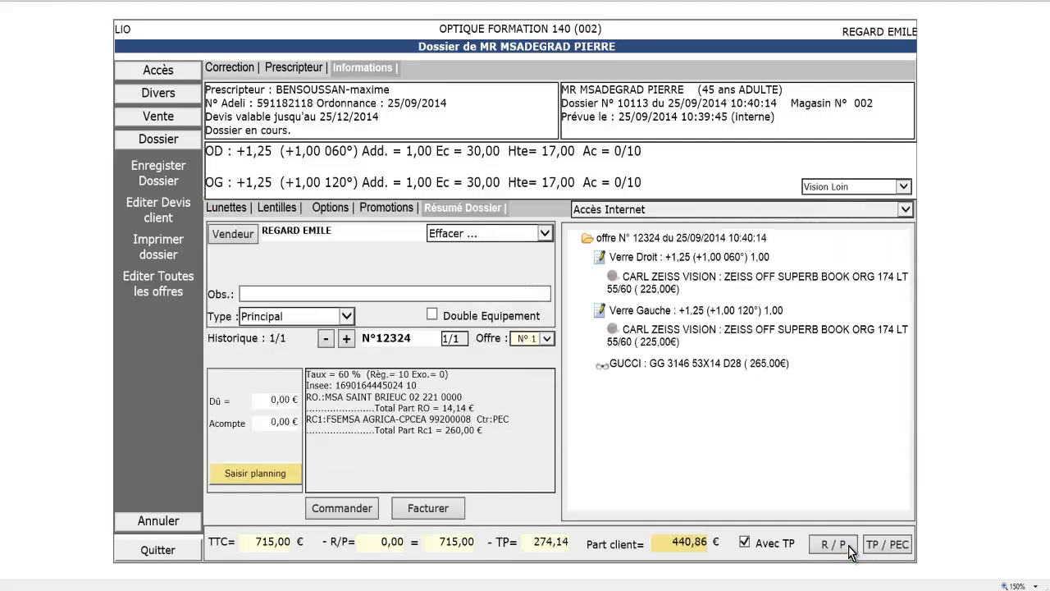
click(905, 542)
text(12345678)
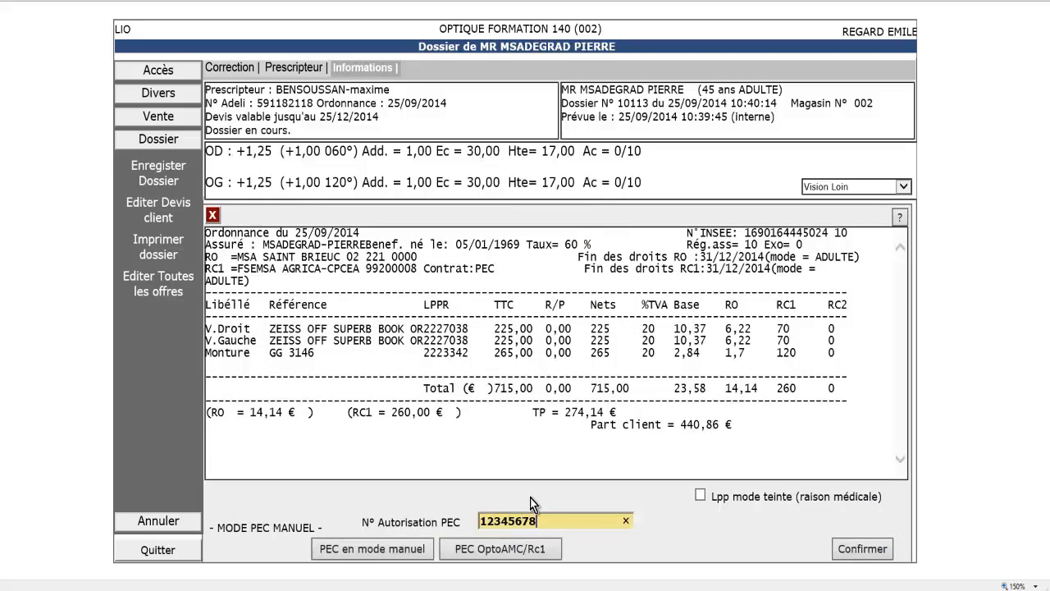
Step: Confirm the coverage and invoice the dossier as an FSE, answering NON to the private-life accident question
click(853, 550)
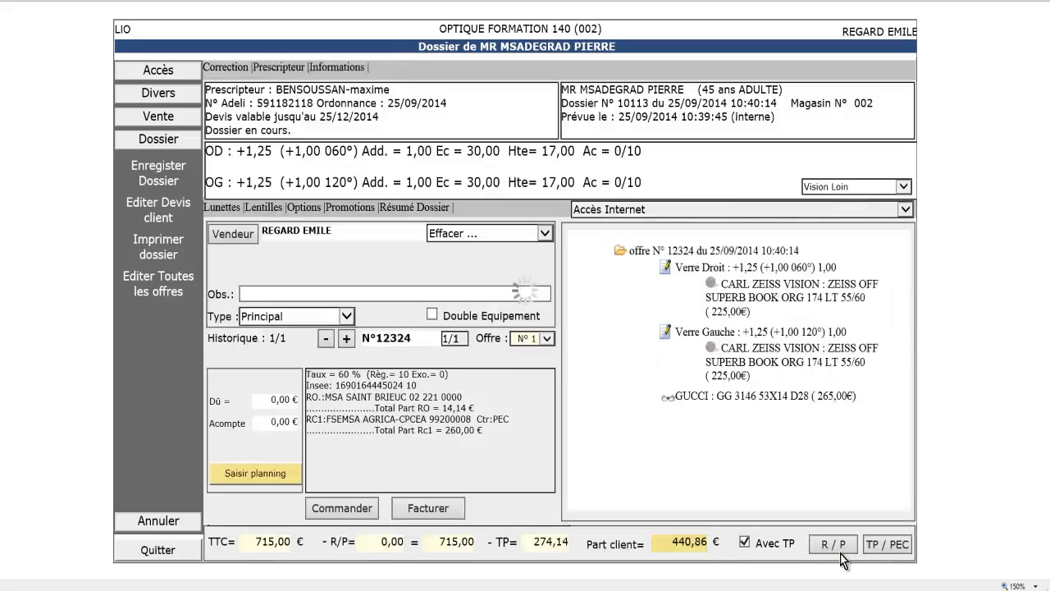
click(460, 516)
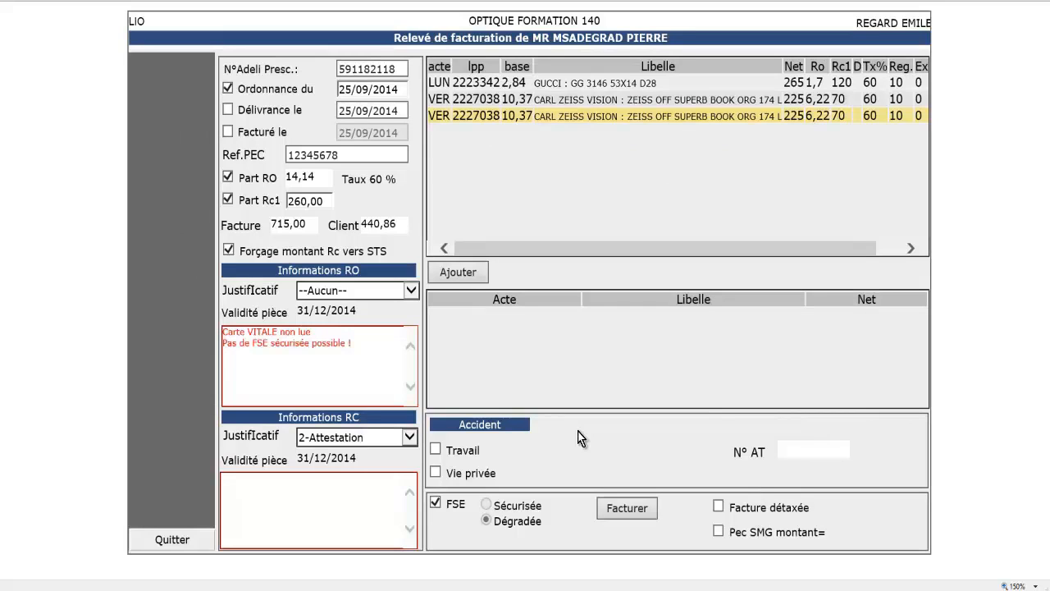
click(610, 510)
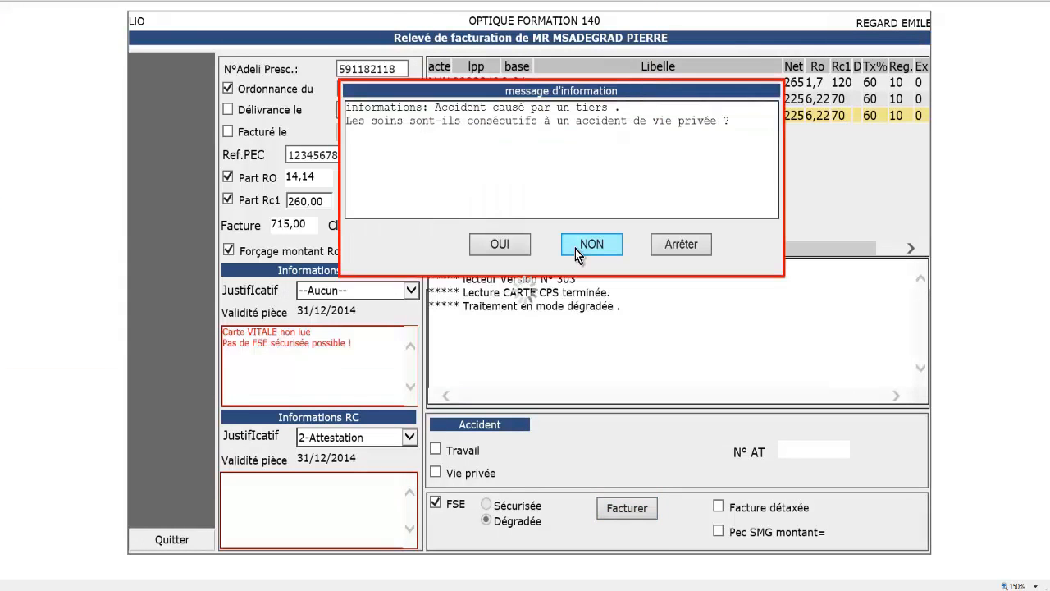
click(575, 249)
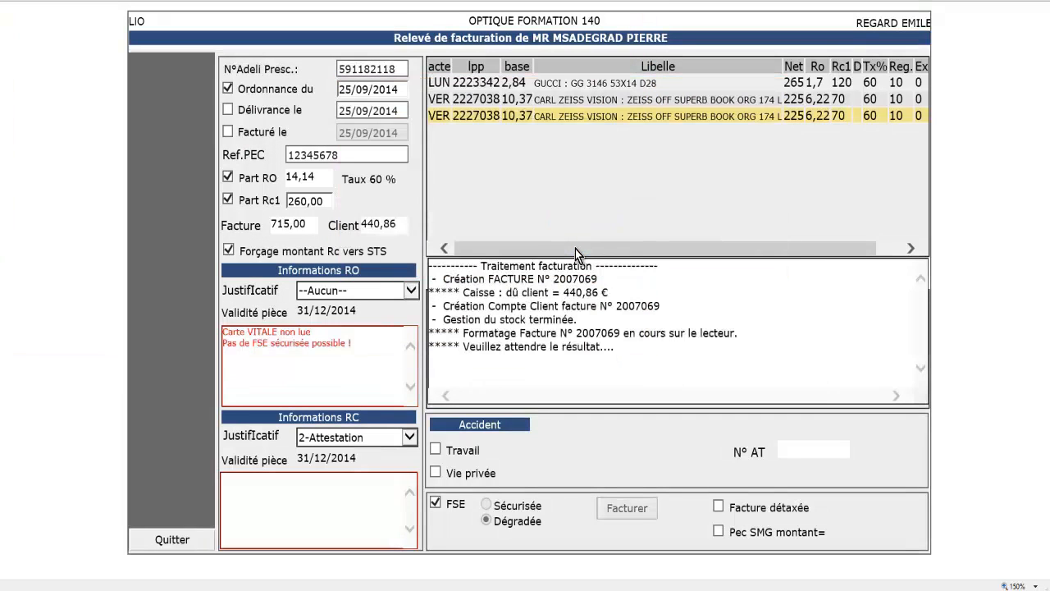